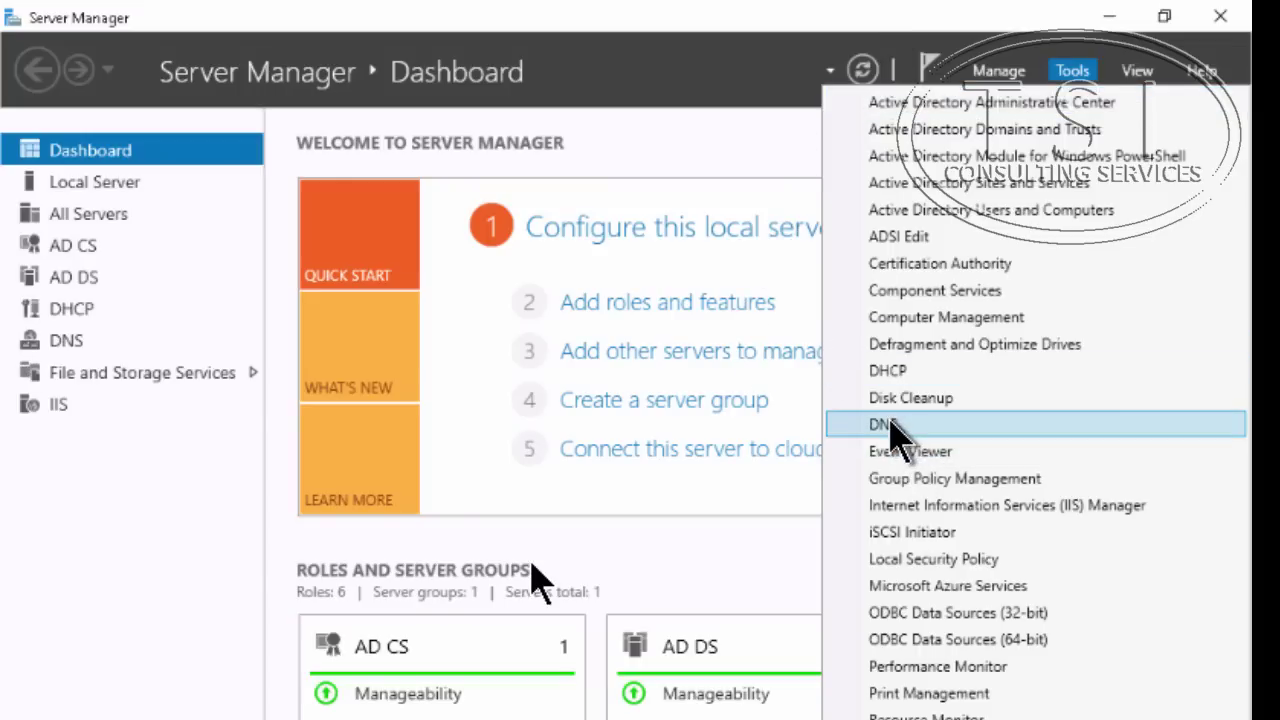
Open DNS Manager and browse LON-DC1 > Forward Lookup Zones > Adatum.com to list its host records
left_click(884, 425)
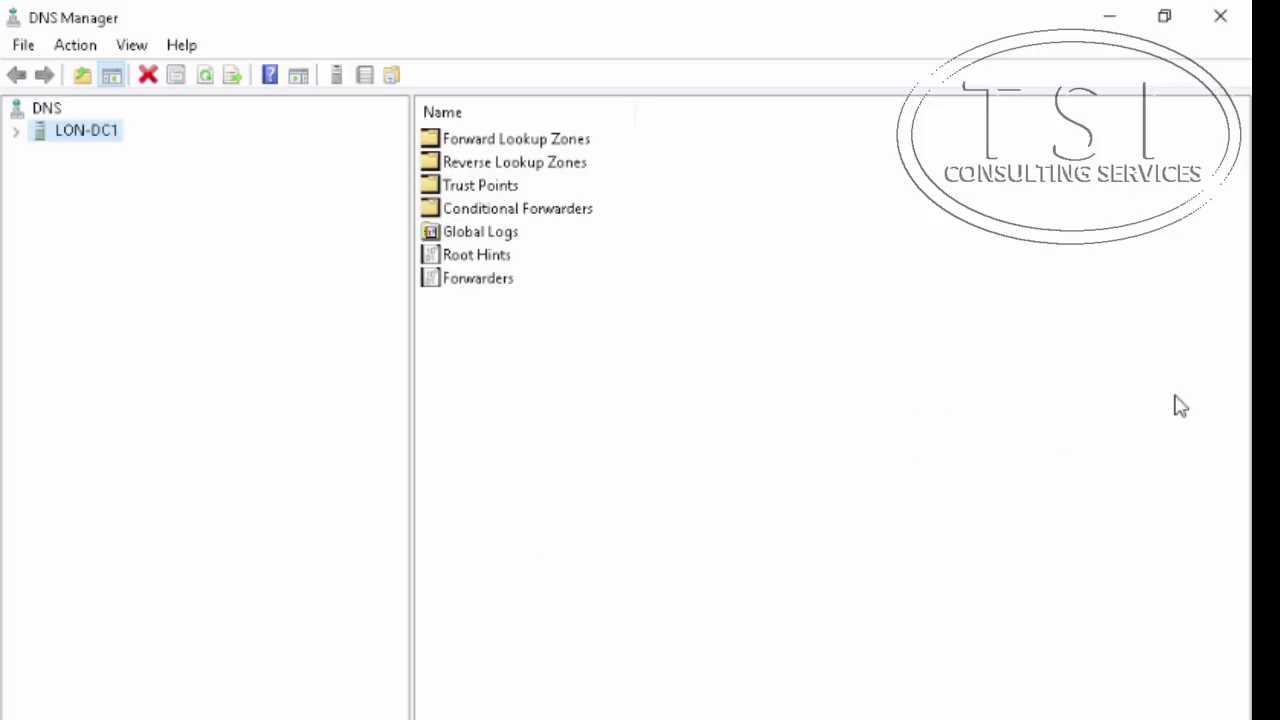
left_click(17, 134)
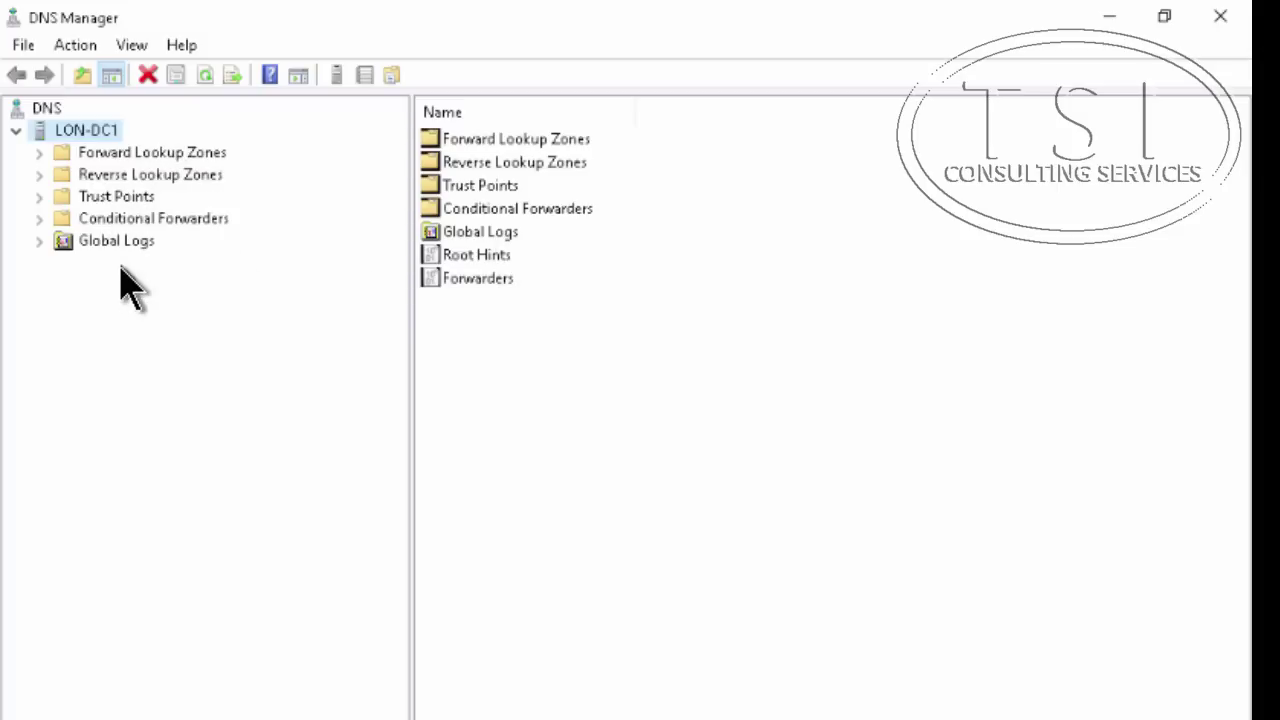
double_click(42, 156)
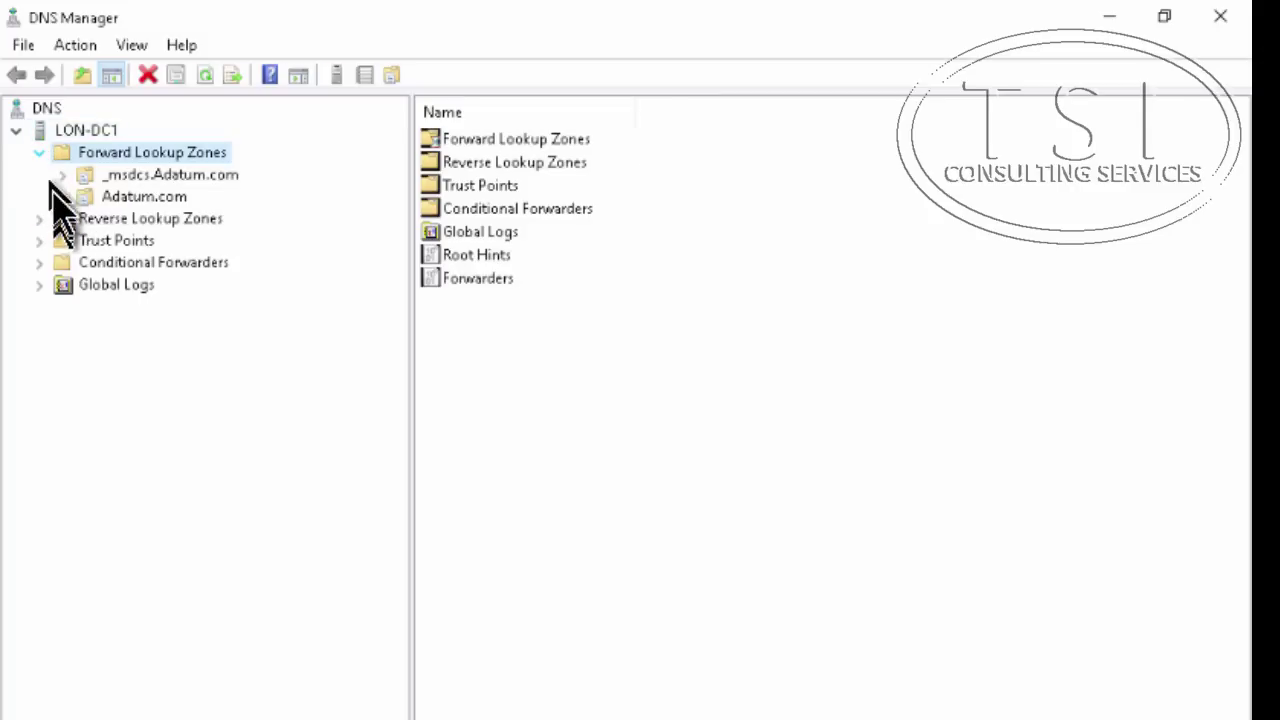
left_click(118, 200)
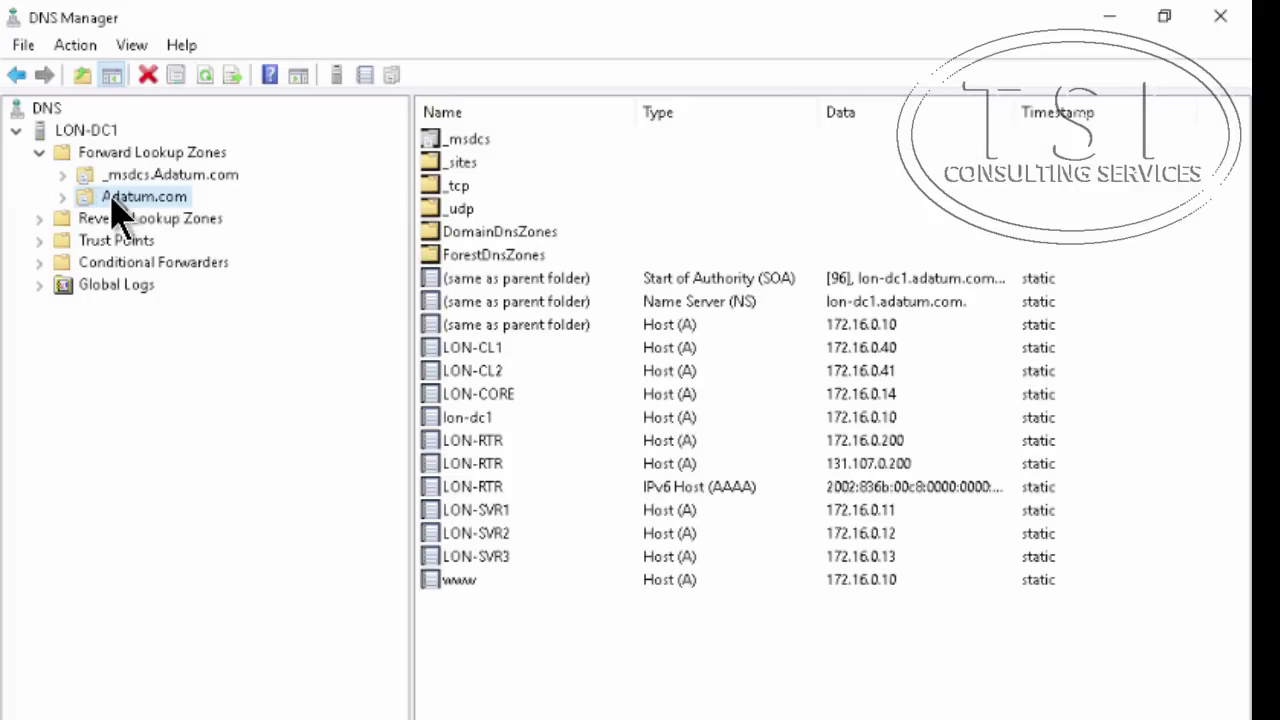
Add a host (A) record named adfs at 172.16.0.12 to the Adatum.com zone
right_click(118, 205)
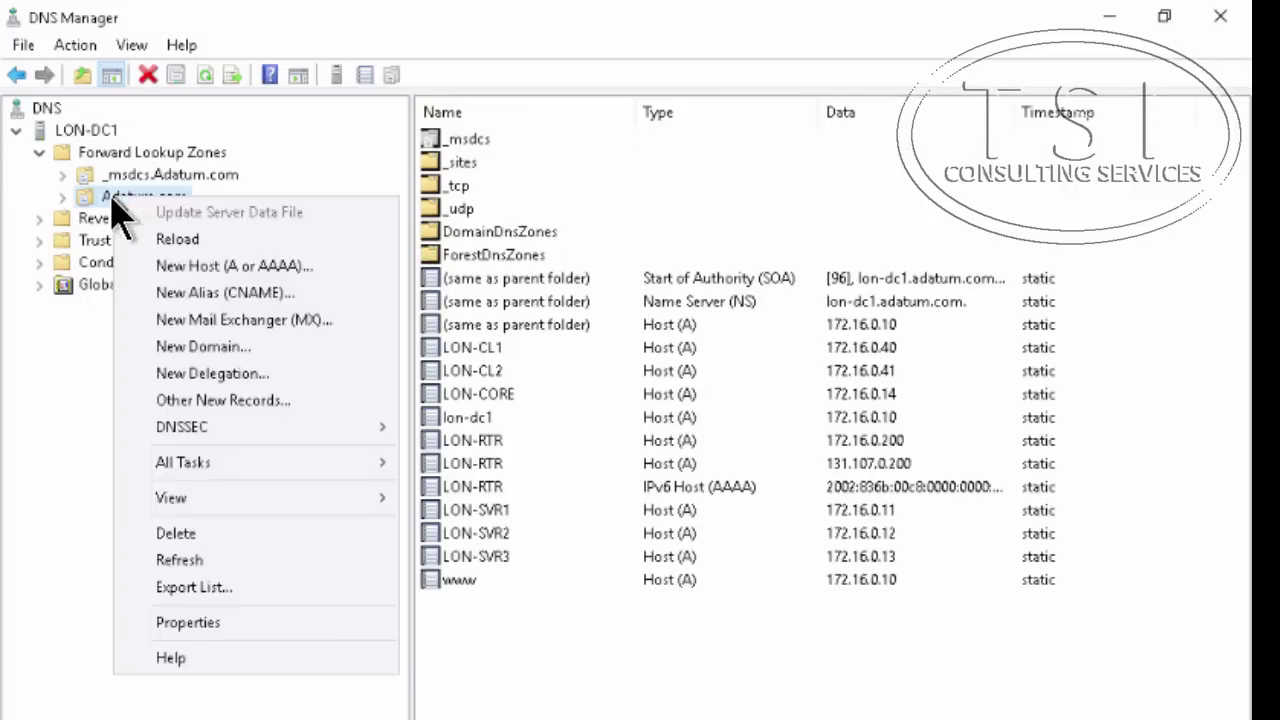
left_click(250, 266)
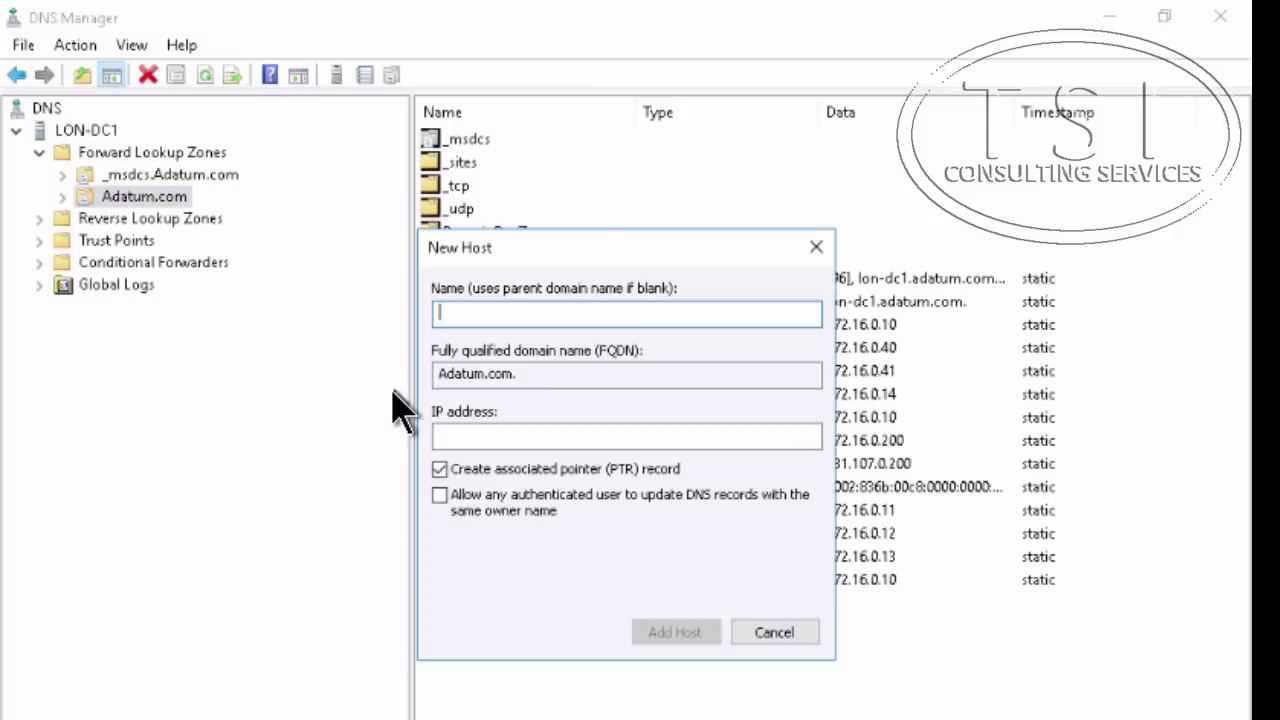
type("adf")
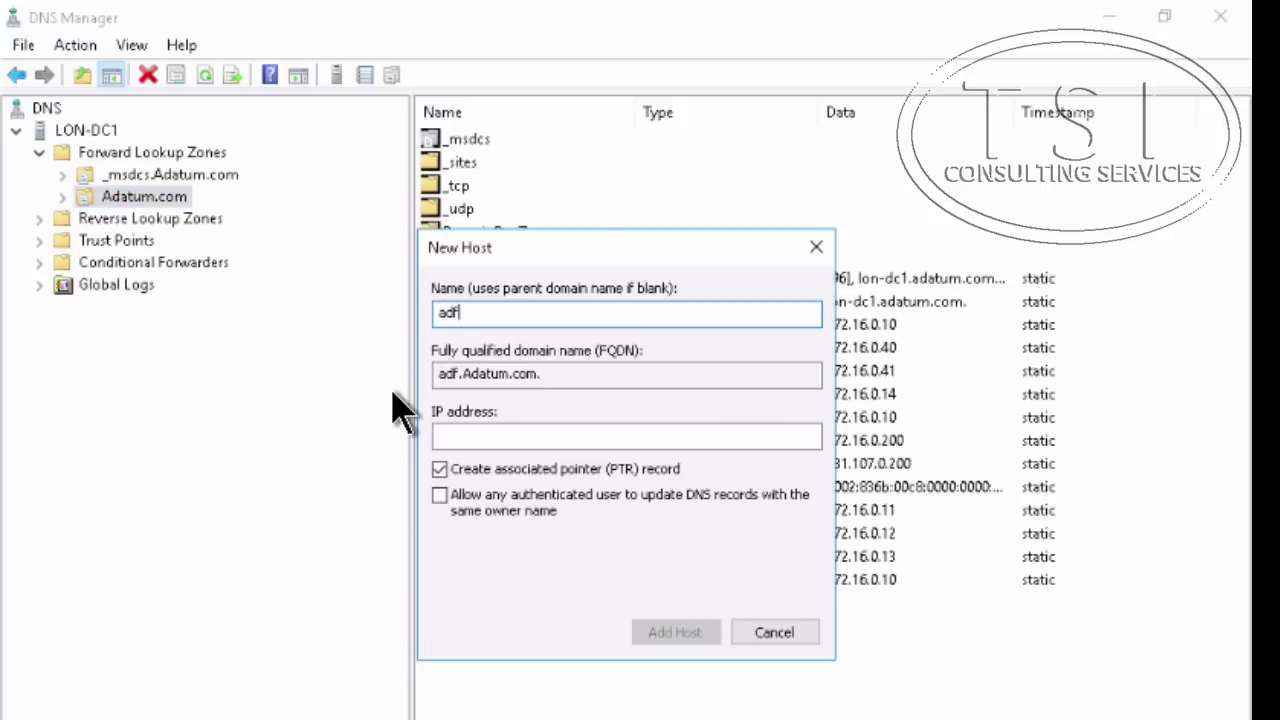
type("s")
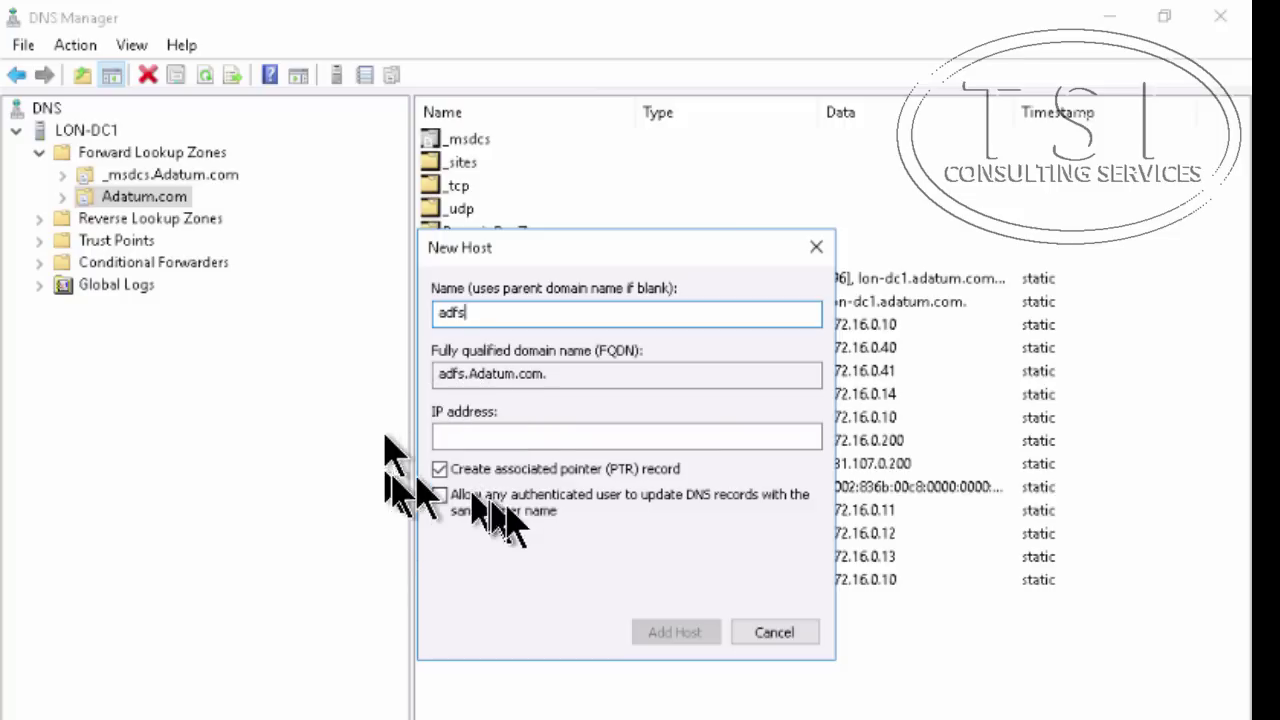
left_click(524, 436)
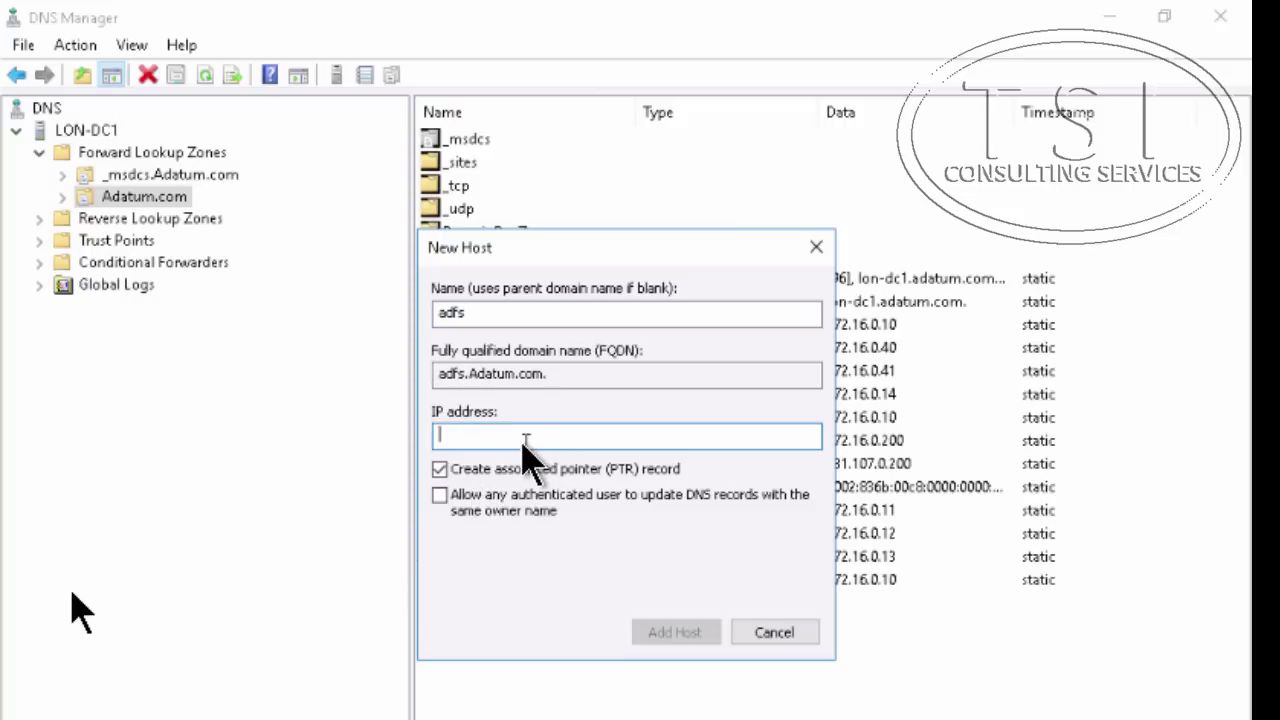
type("172.16.0.12")
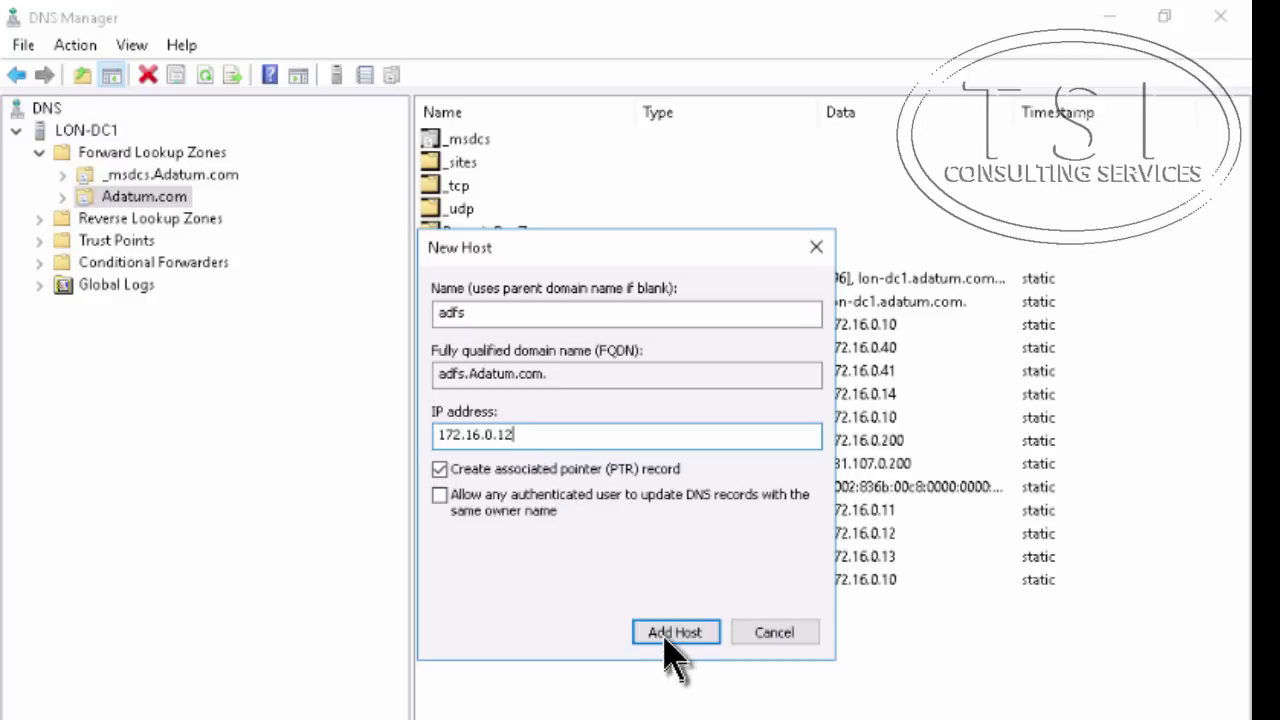
left_click(668, 638)
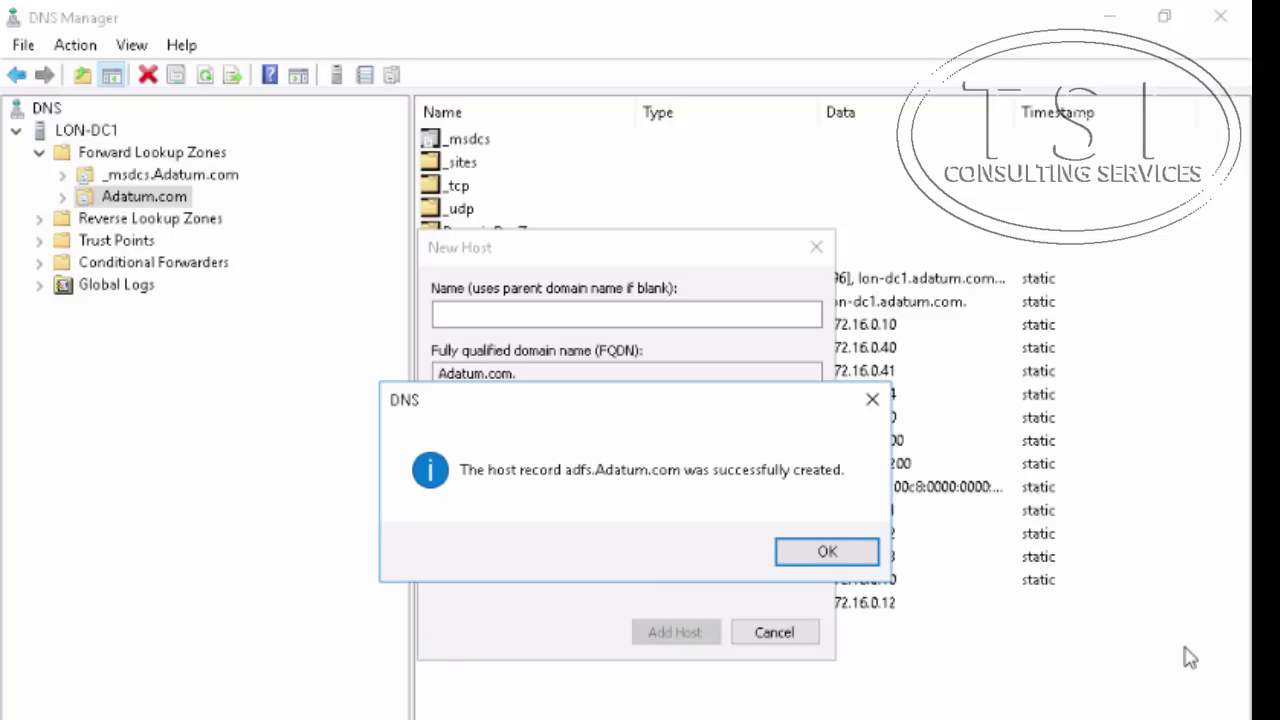
left_click(830, 553)
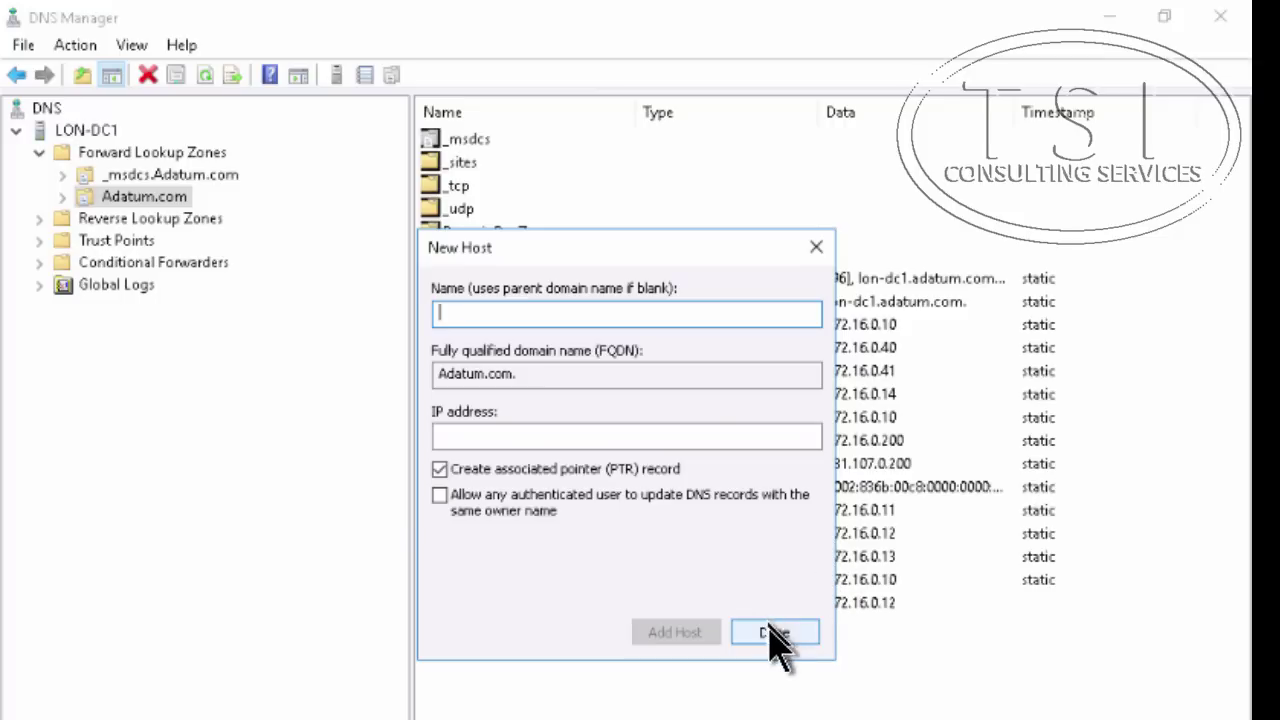
left_click(772, 633)
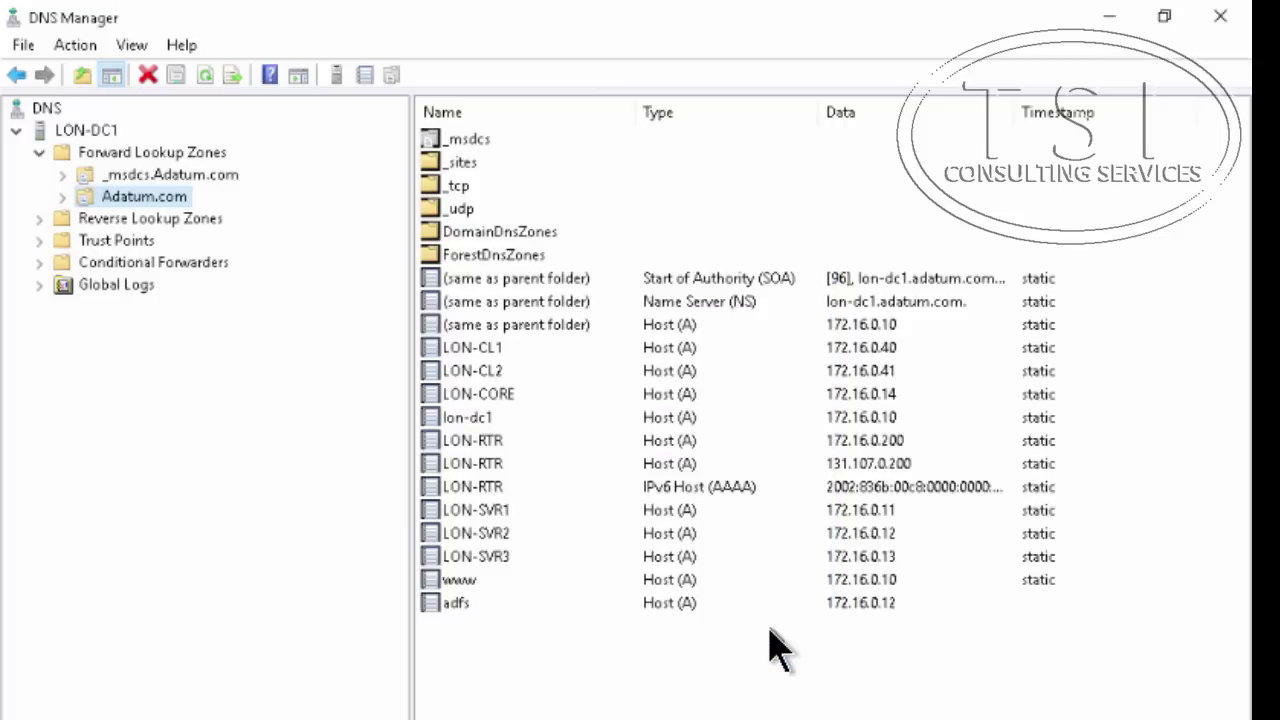
Mark the Install AD FS checklist step and start a role-based installation targeting LON-SVR2.Adatum.com
left_click(1110, 18)
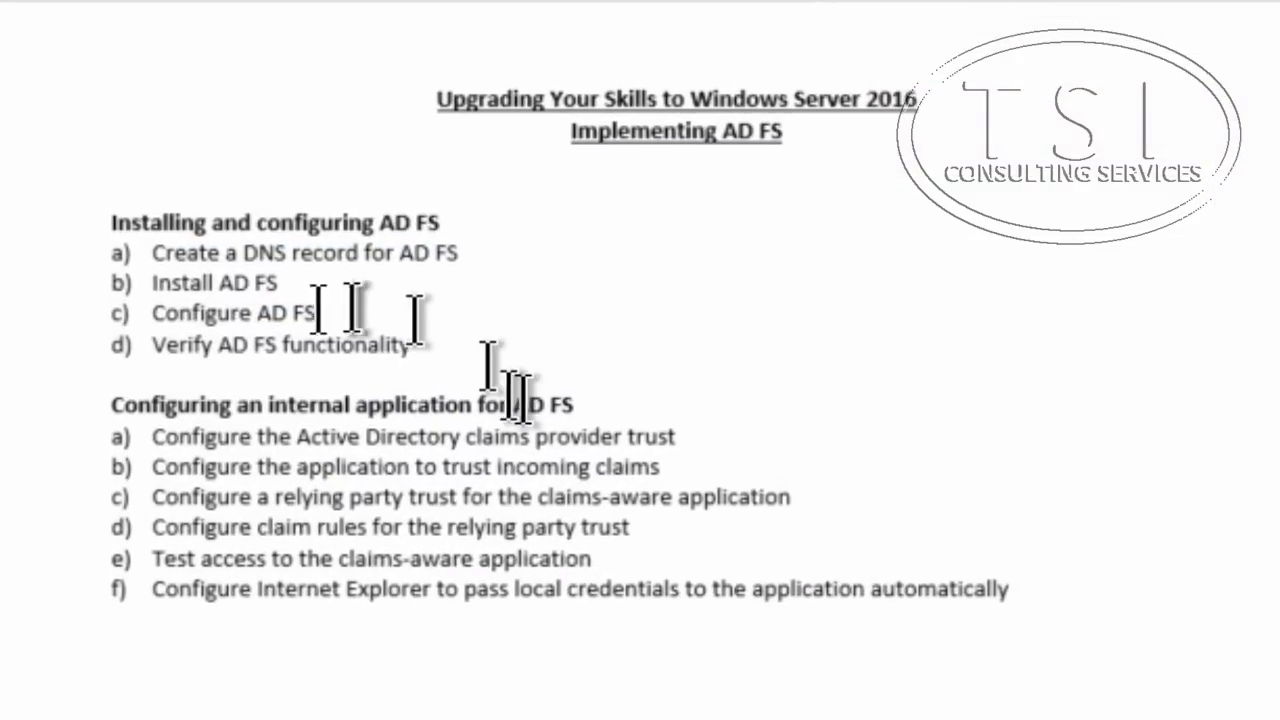
double_click(185, 284)
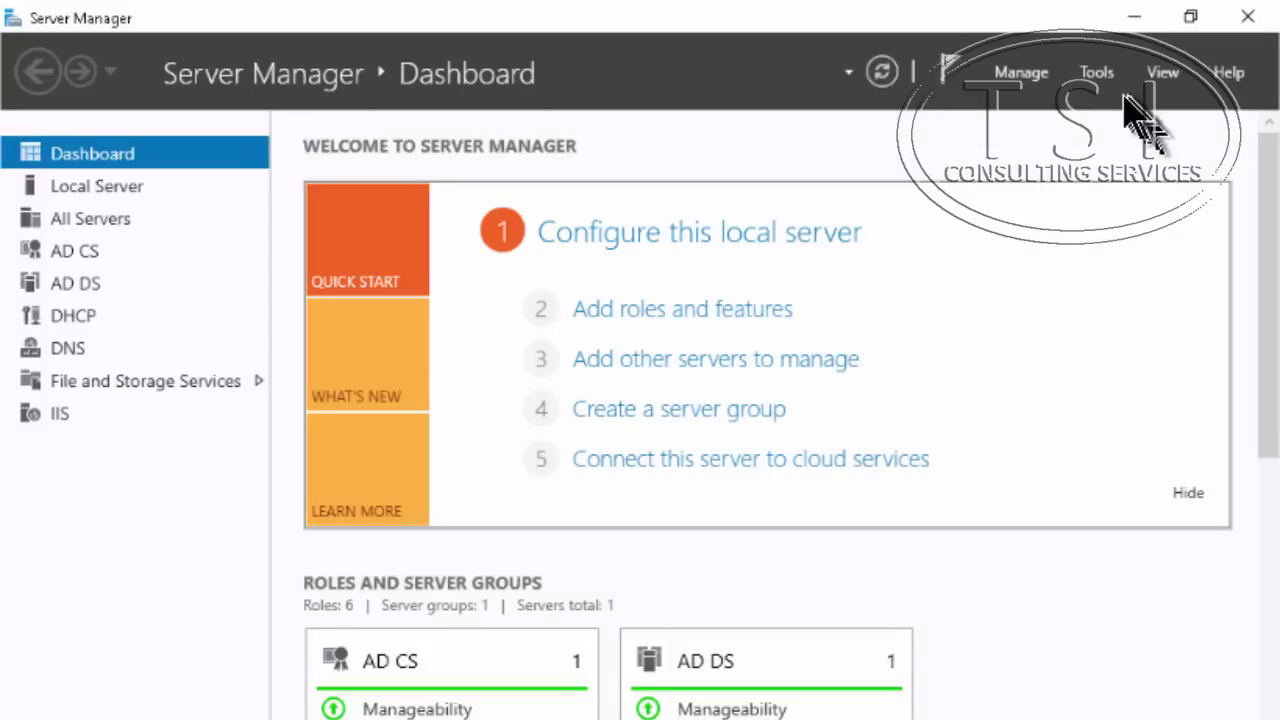
left_click(1020, 70)
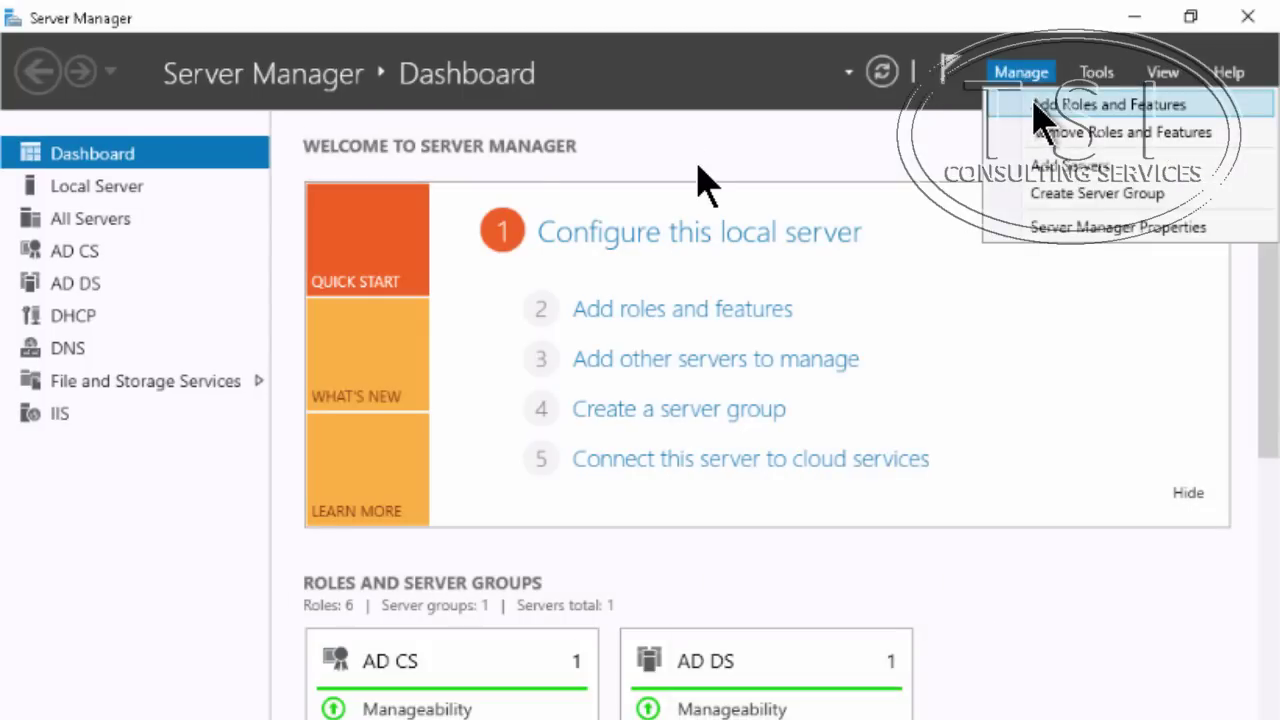
left_click(1036, 102)
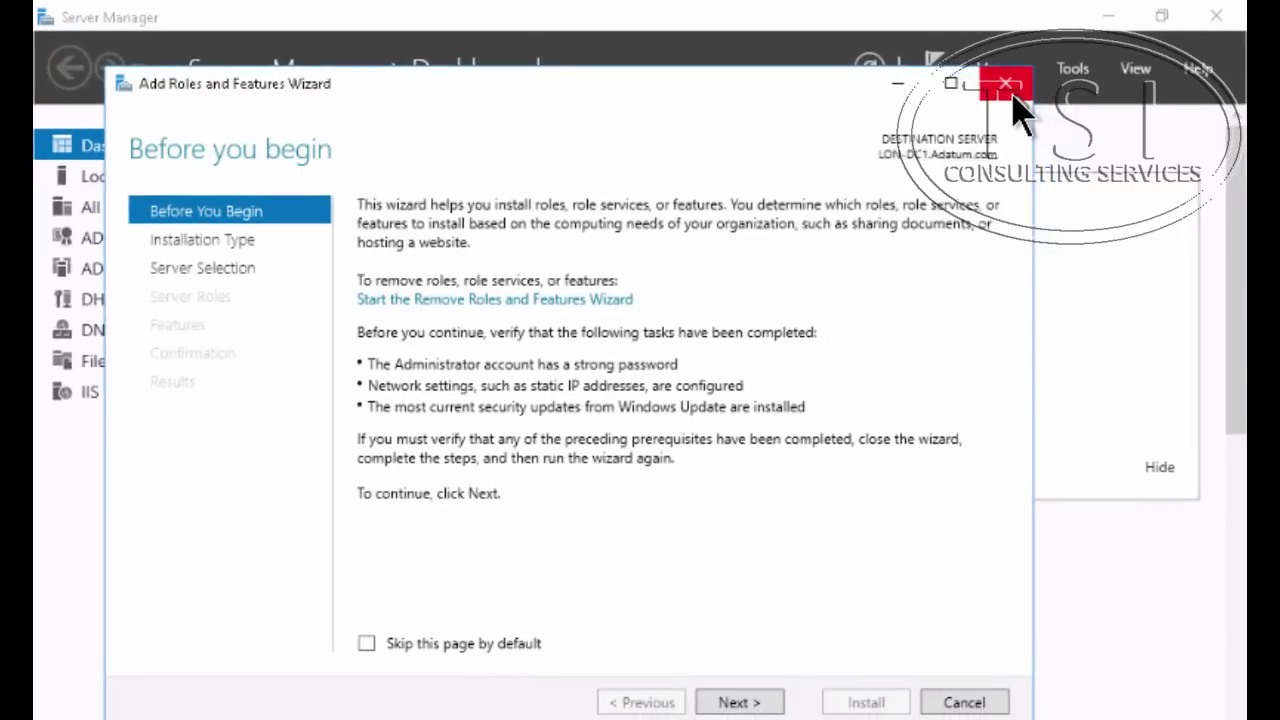
left_click(714, 703)
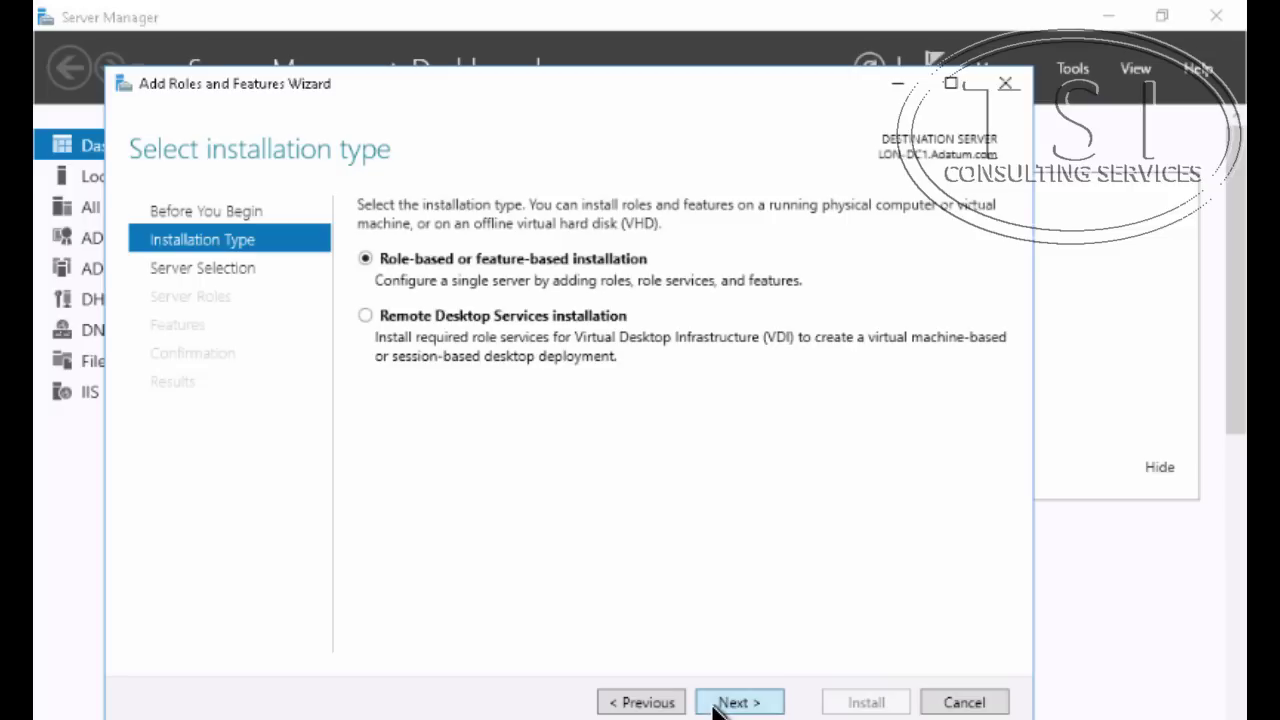
left_click(737, 703)
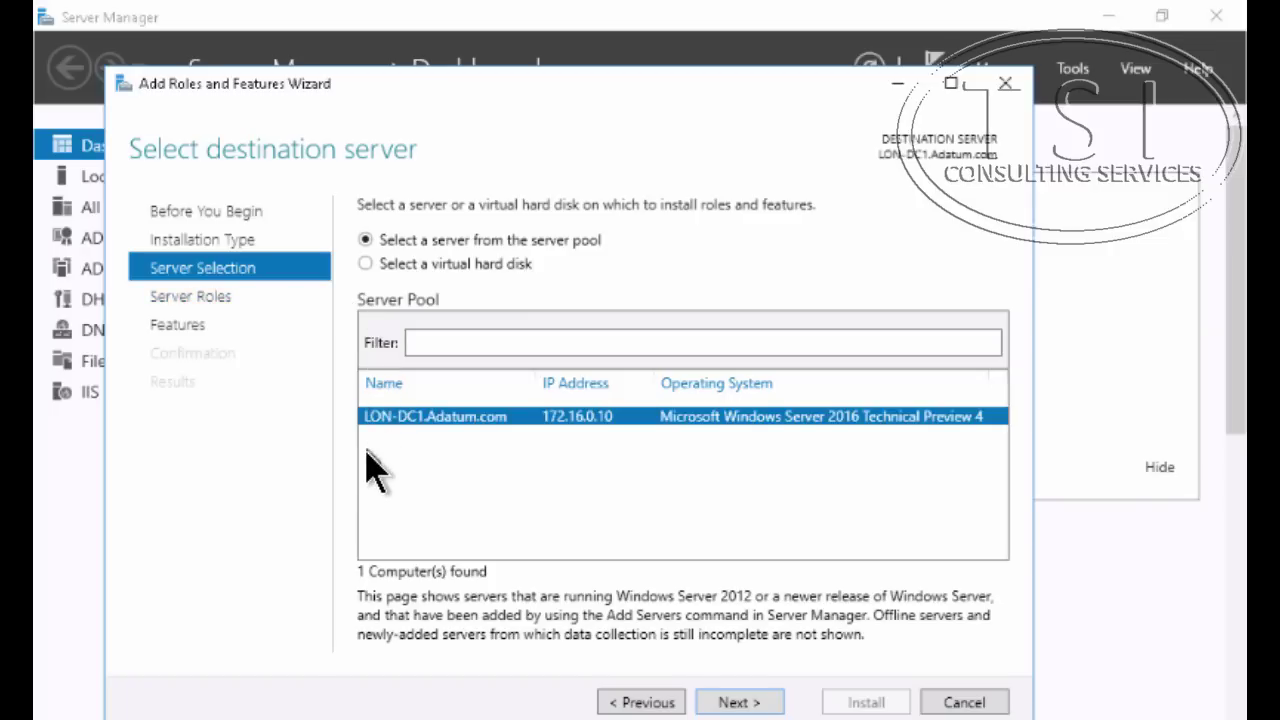
left_click(502, 342)
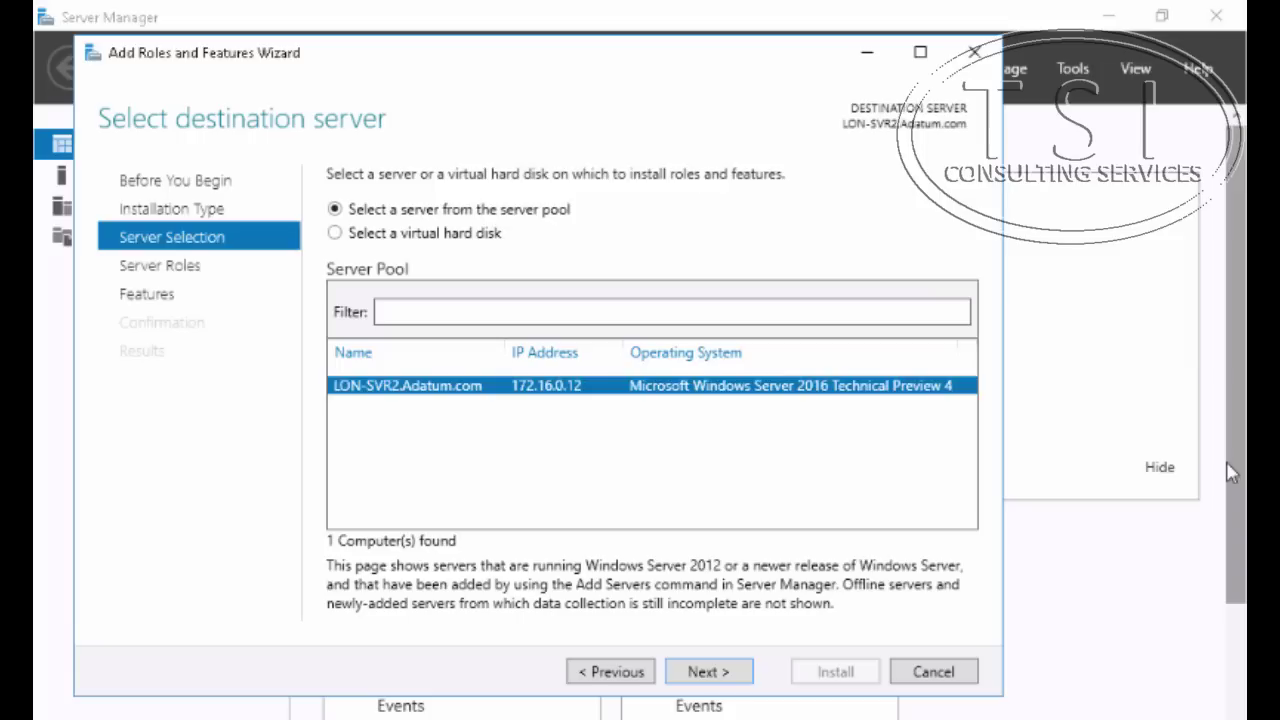
Select the Active Directory Federation Services role on LON-SVR2, skip extra features, and install it
left_click(703, 672)
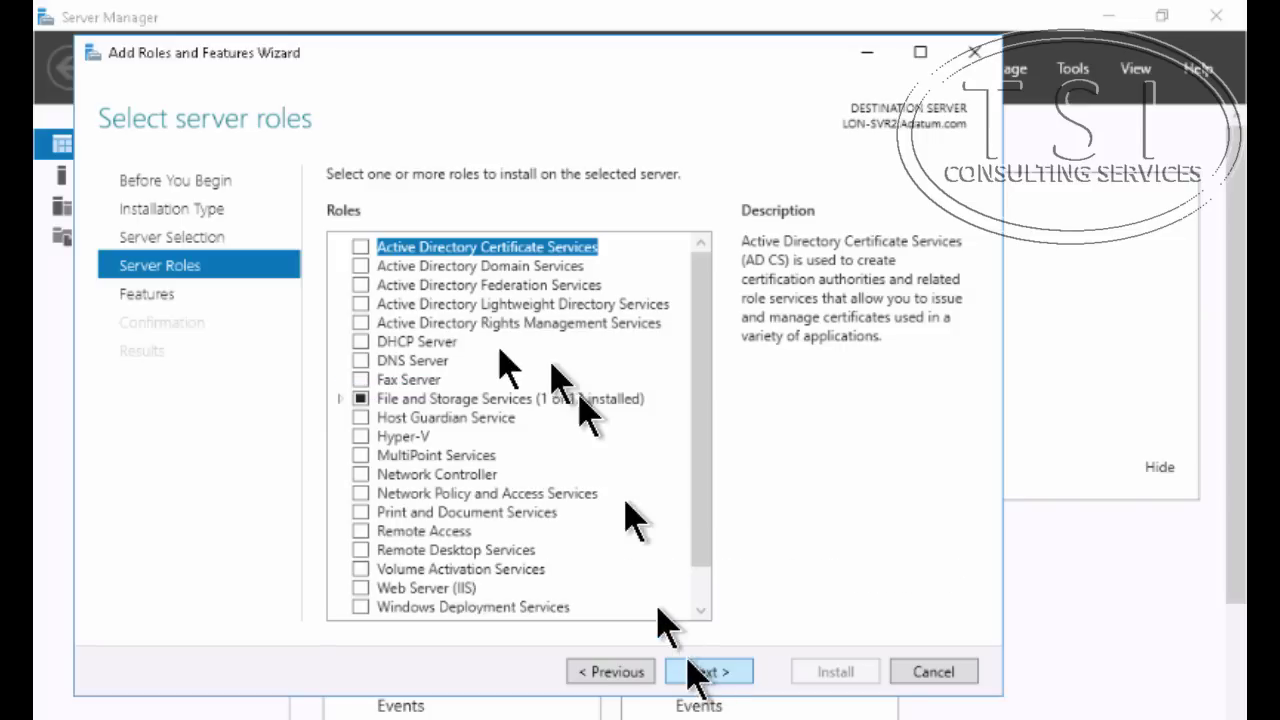
left_click(361, 285)
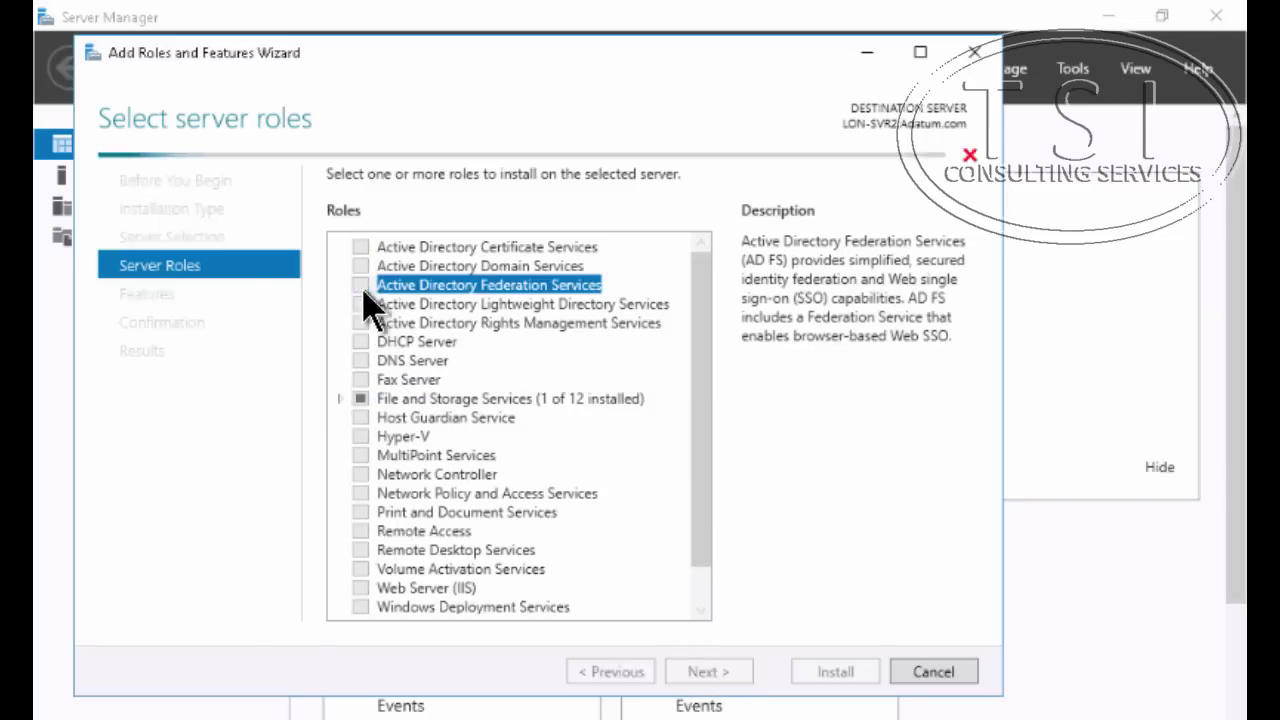
left_click(712, 676)
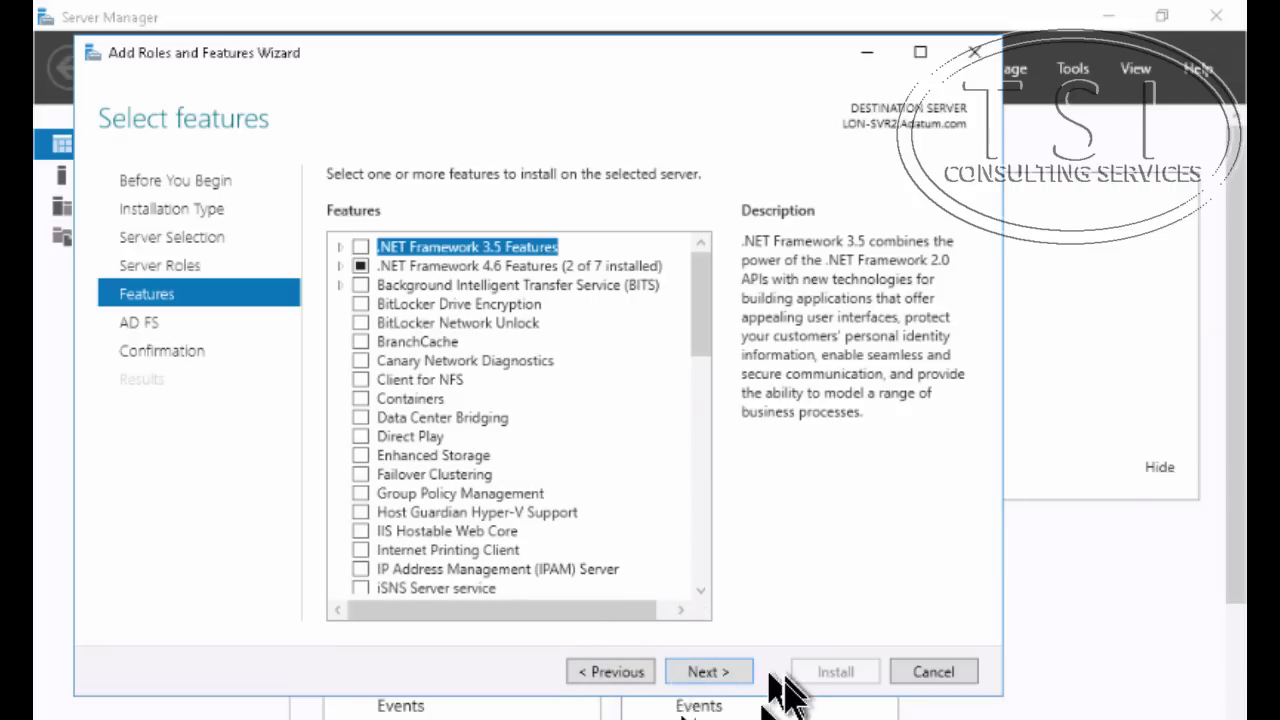
left_click(691, 678)
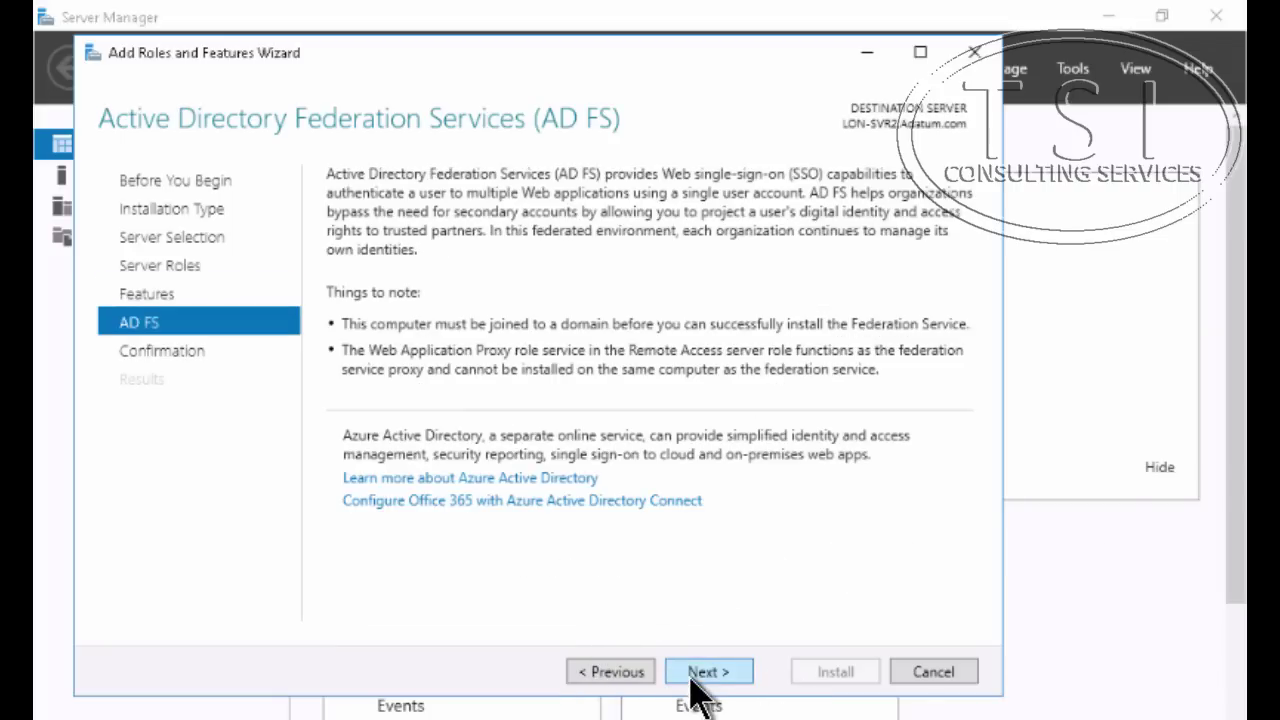
left_click(691, 678)
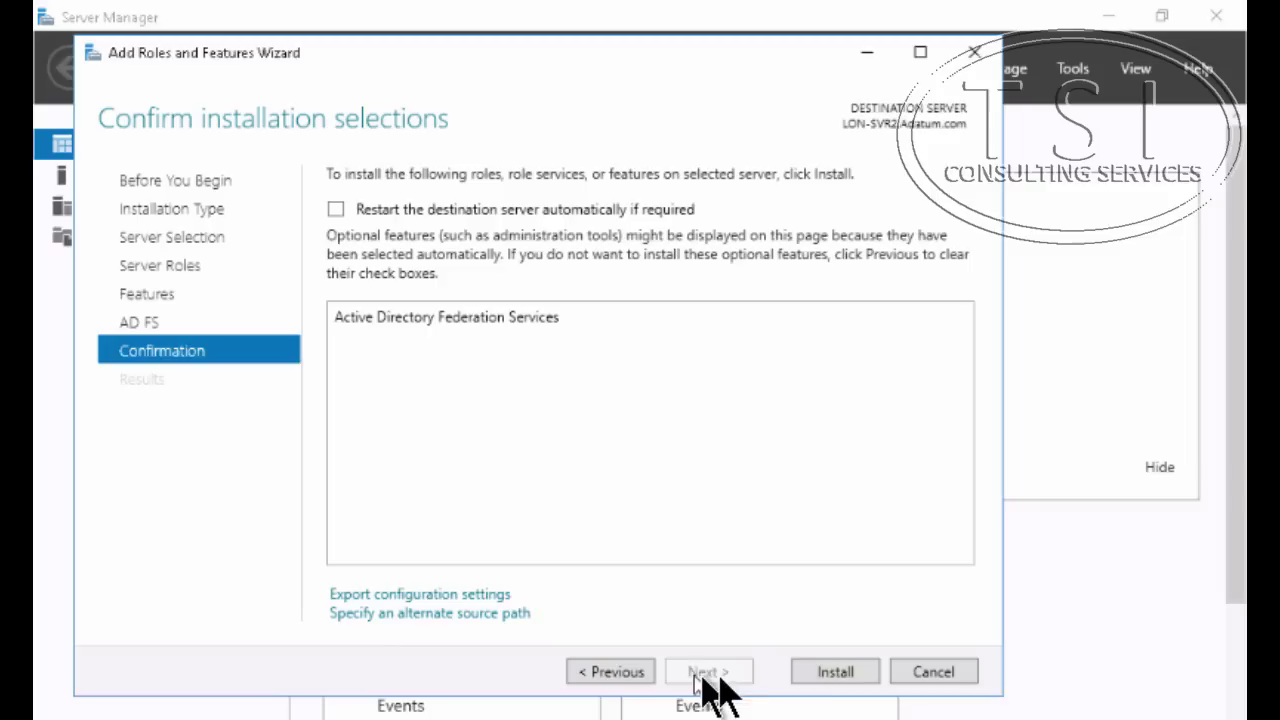
left_click(835, 672)
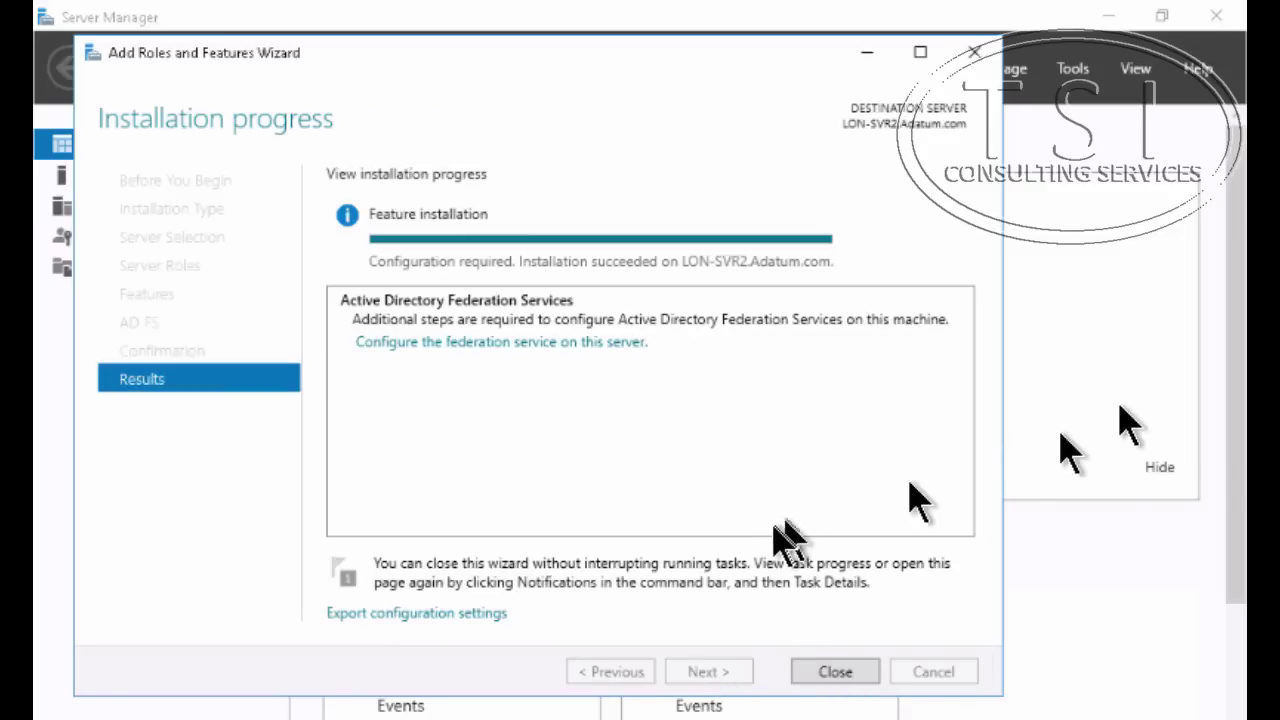
left_click(833, 672)
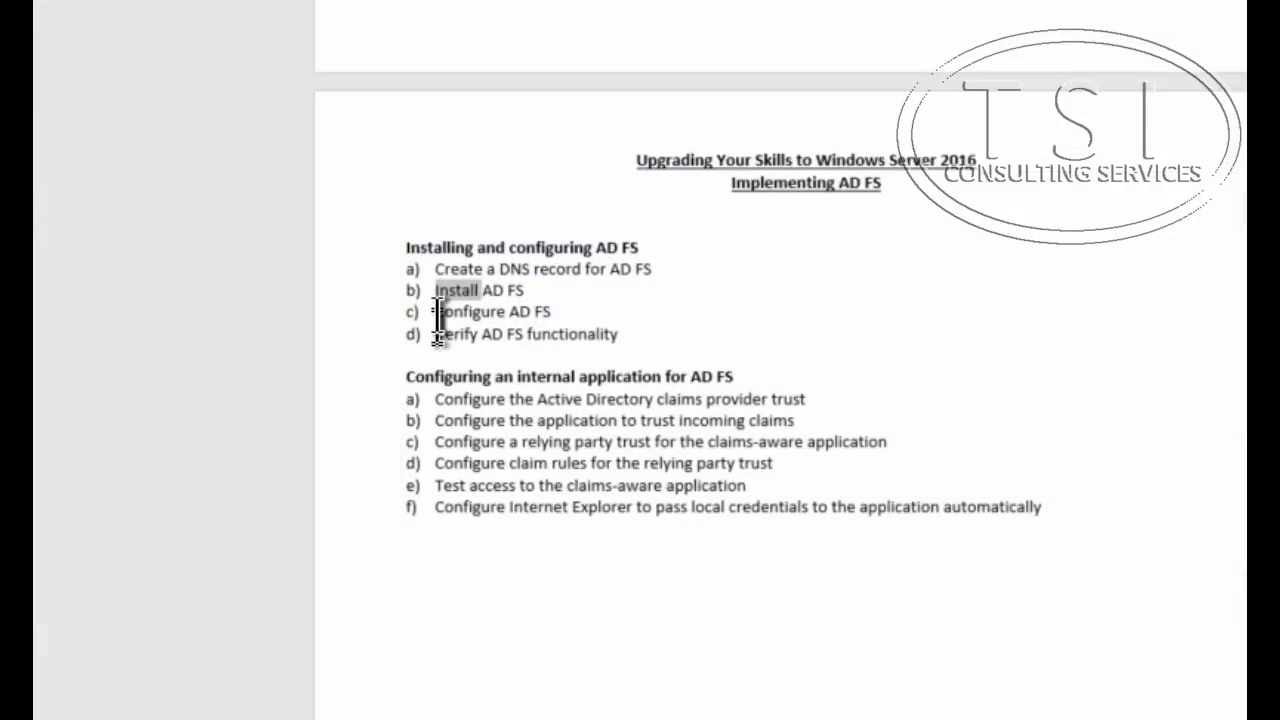
Mark Configure AD FS in the checklist and launch federation service configuration from the notifications
left_click_drag(436, 311, 609, 318)
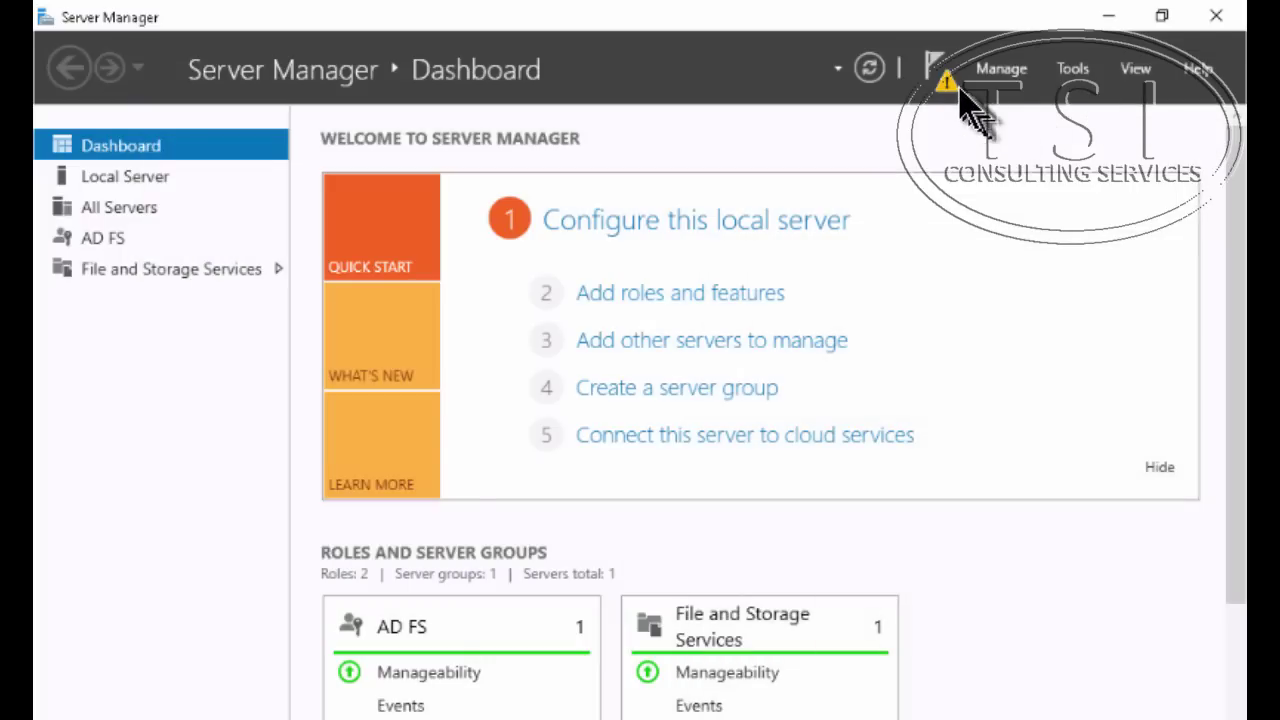
left_click(950, 84)
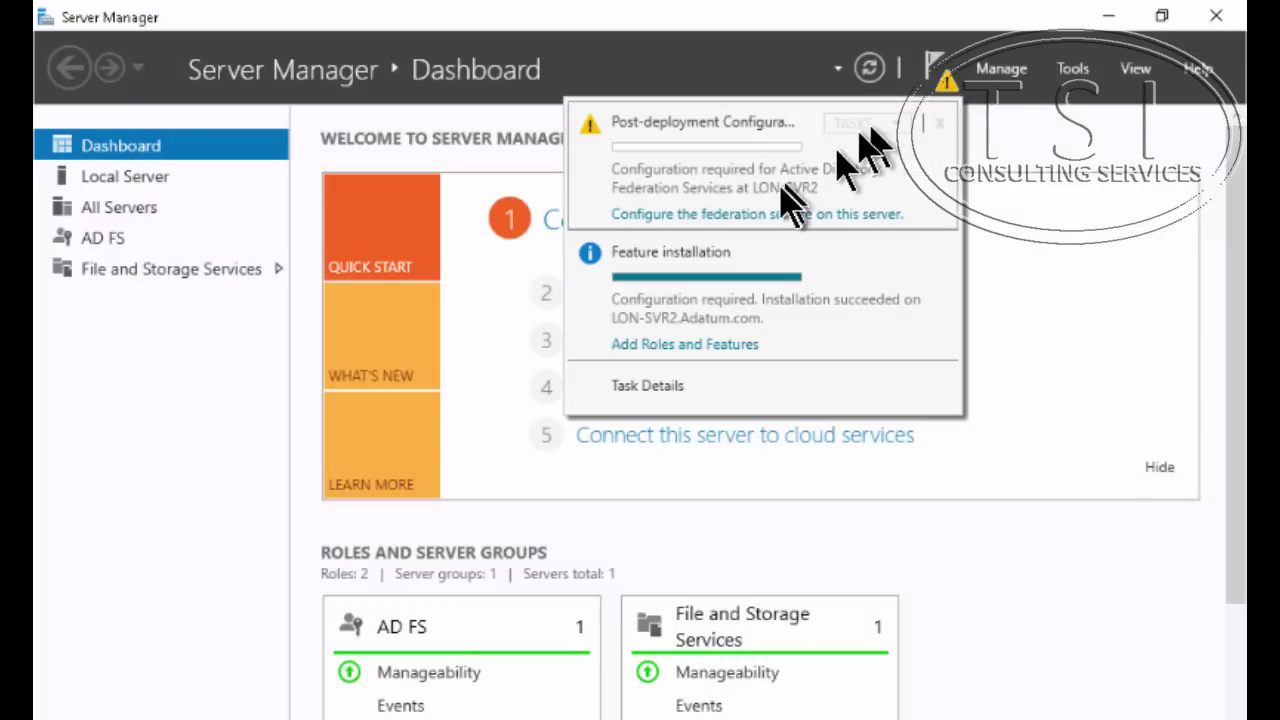
left_click(757, 214)
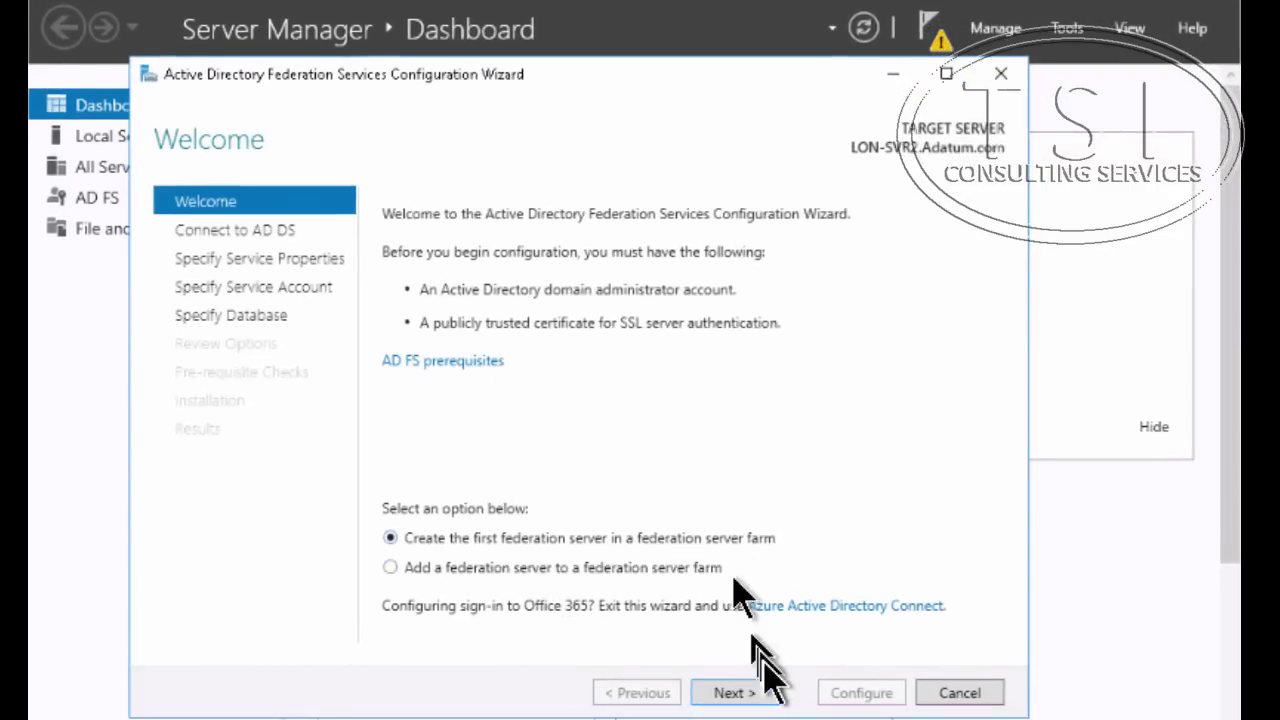
Create the first farm server using the adfs.adatum.com certificate and display name 'A. Datum Corporation'
left_click(722, 693)
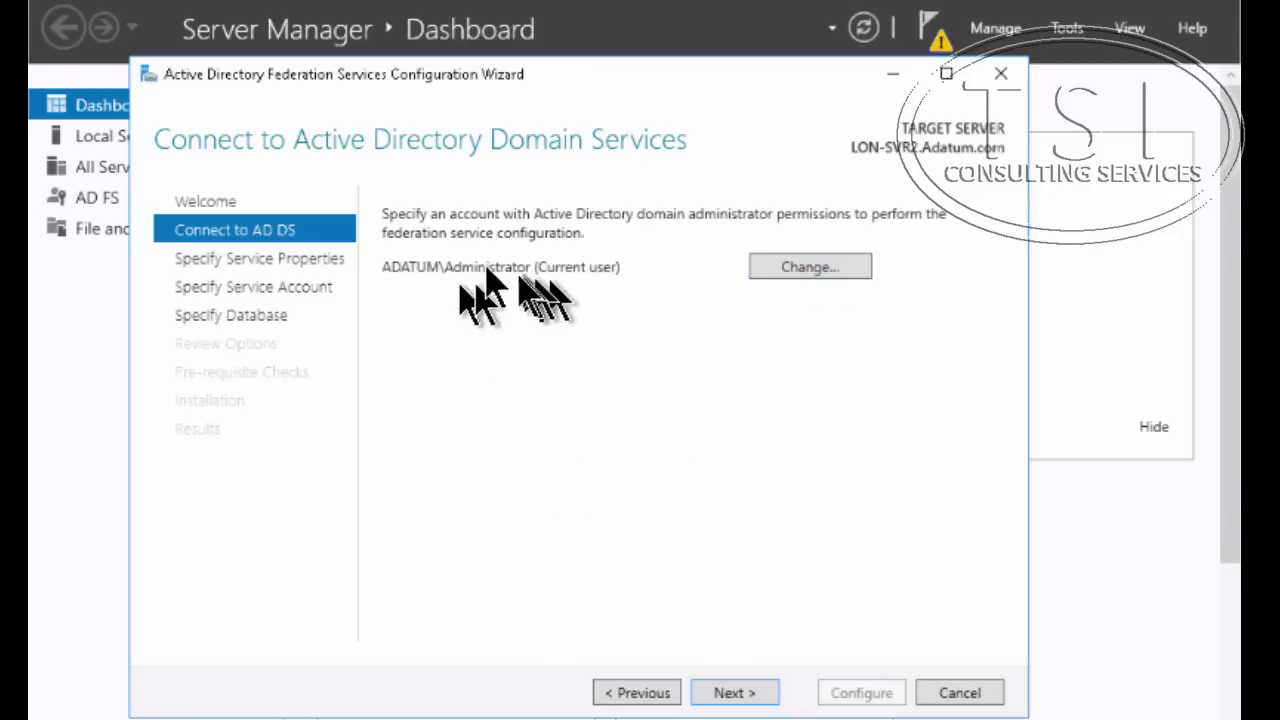
left_click(724, 697)
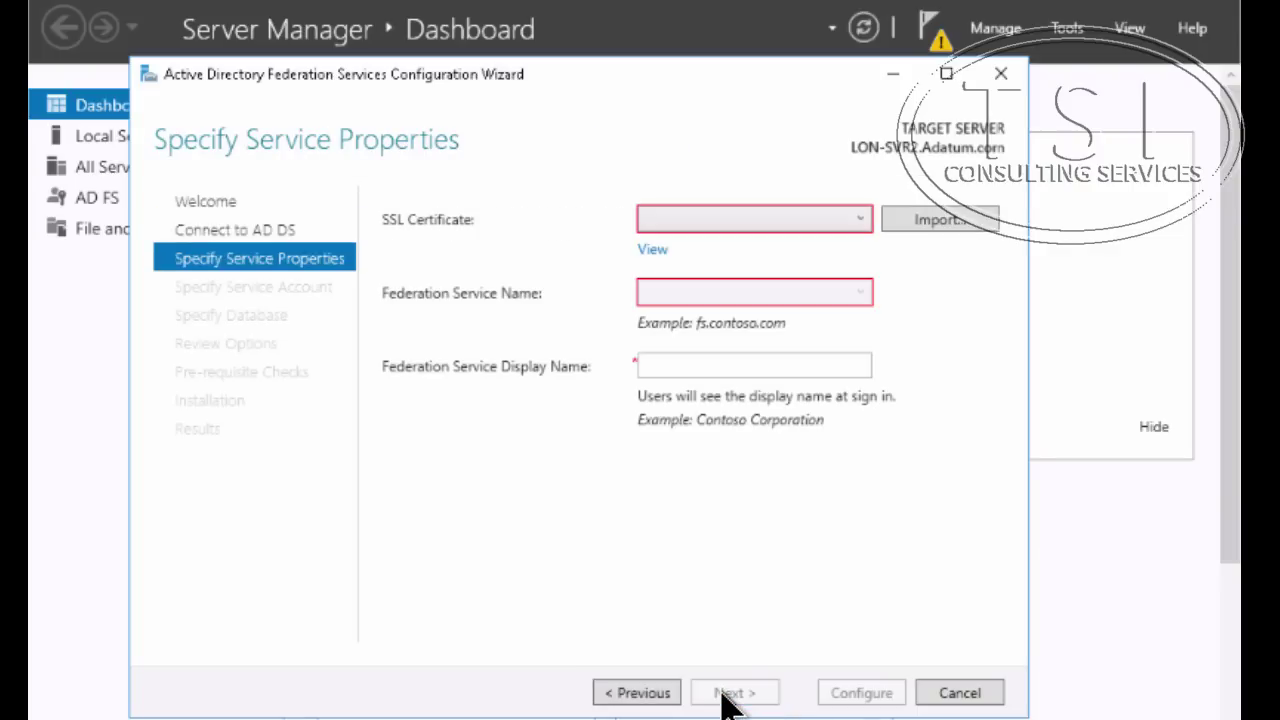
left_click(860, 216)
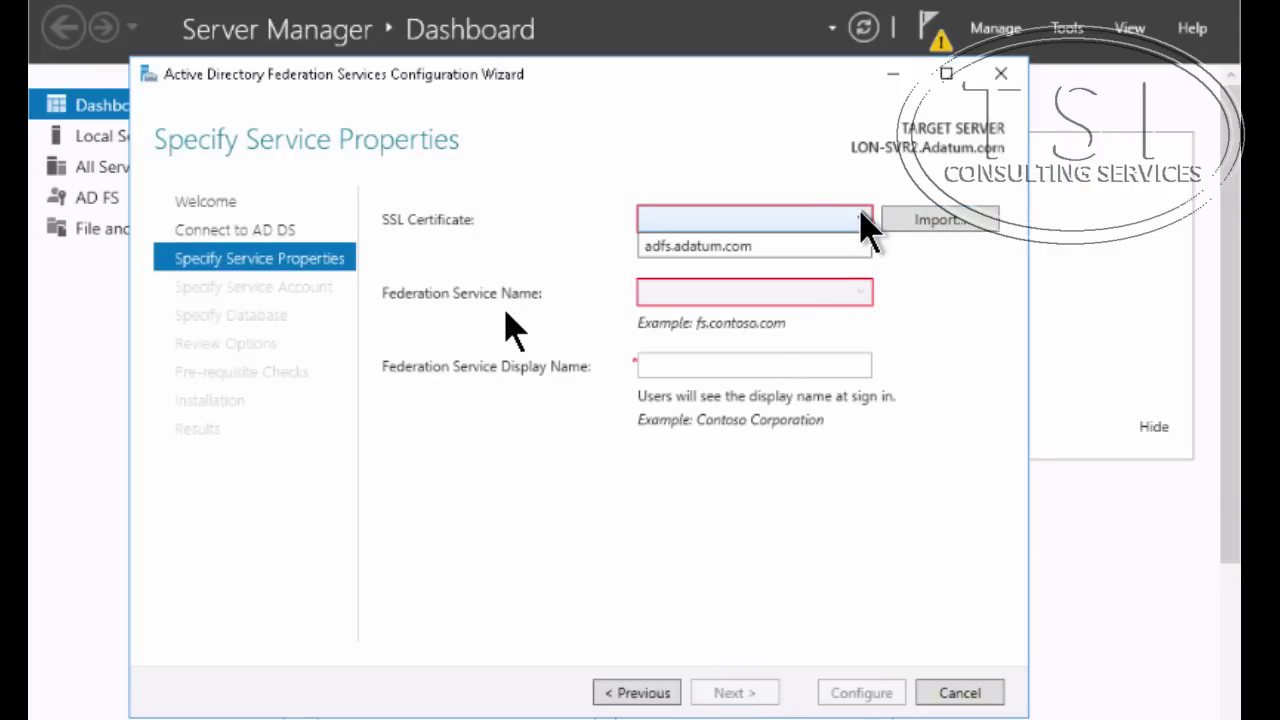
left_click(755, 248)
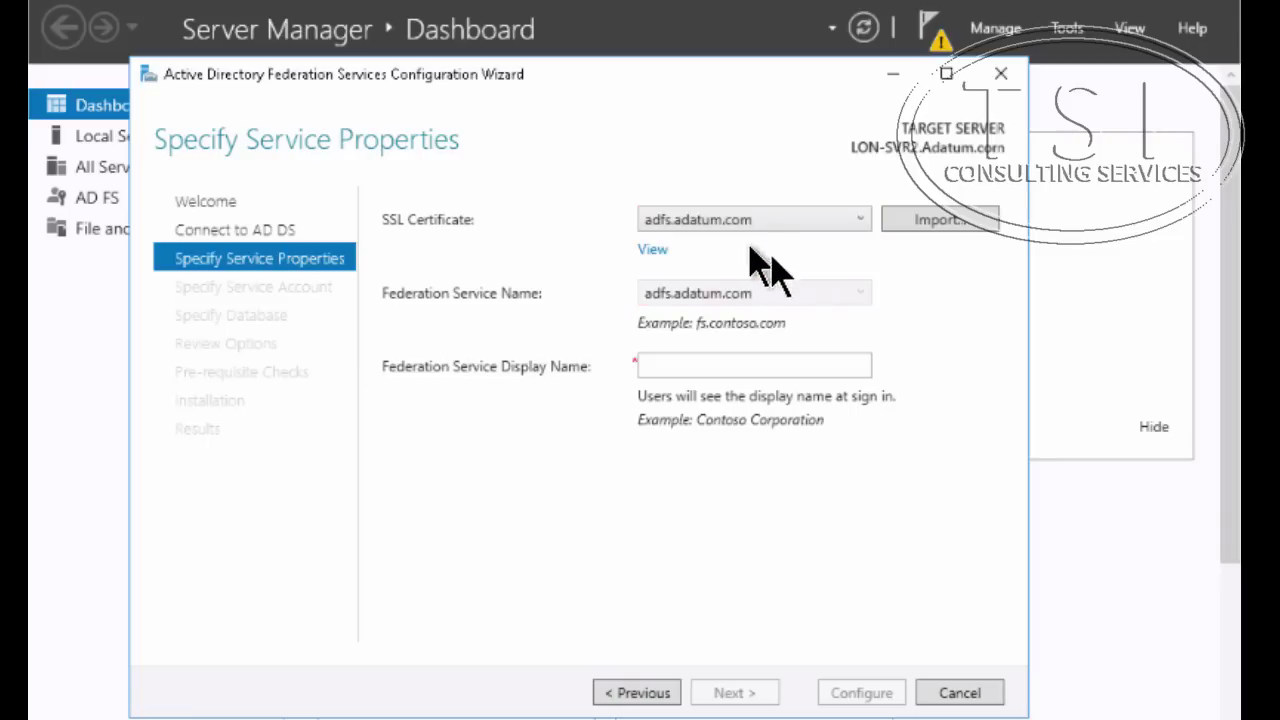
left_click(703, 365)
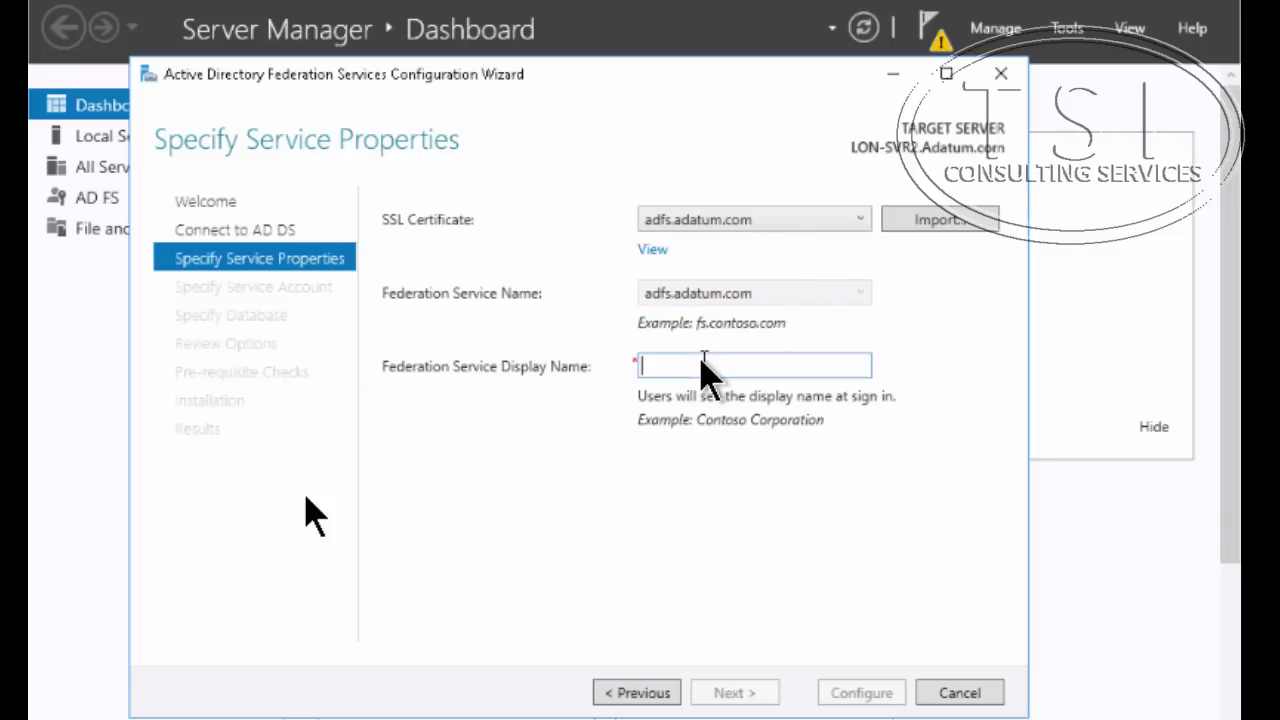
type("A. D")
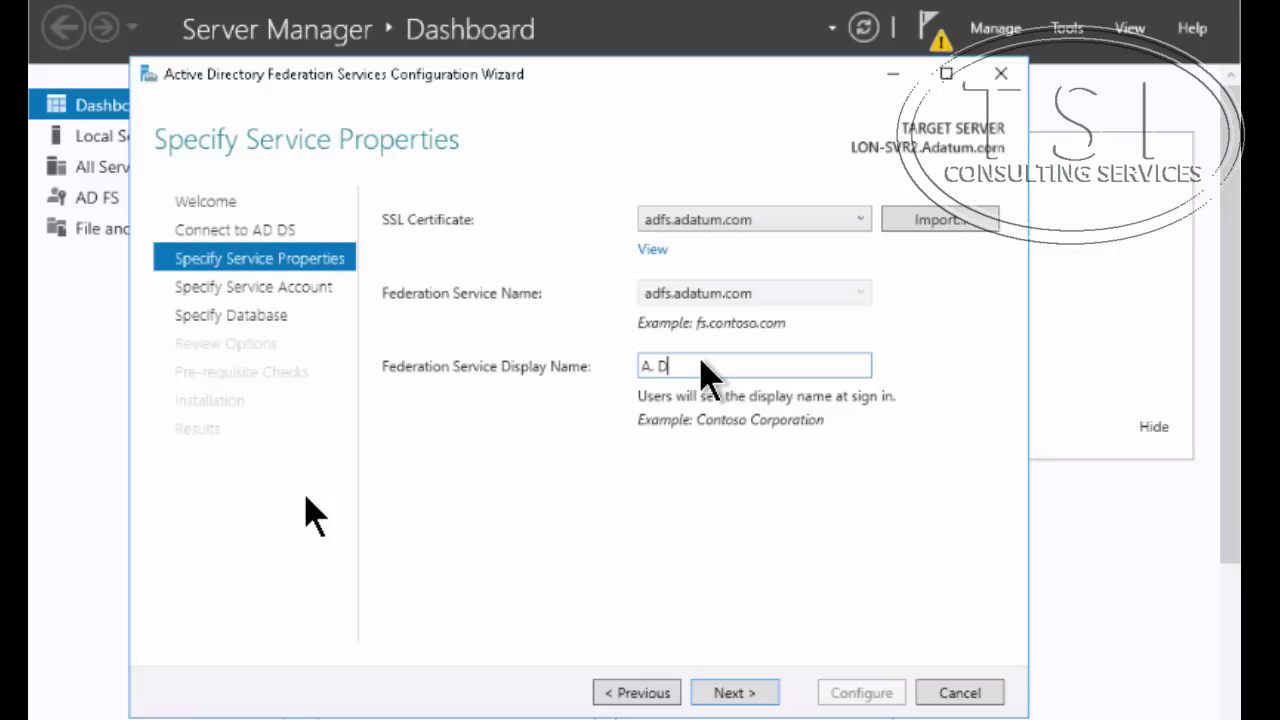
type("atum Corporation")
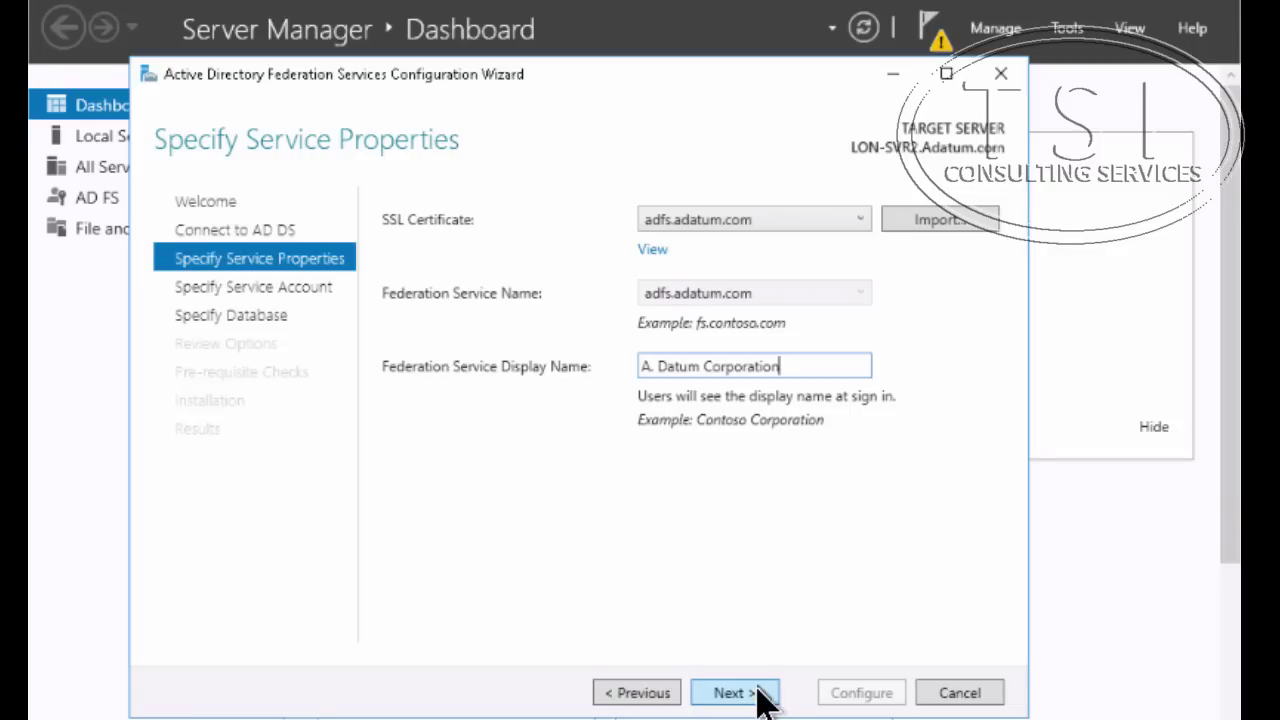
left_click(757, 690)
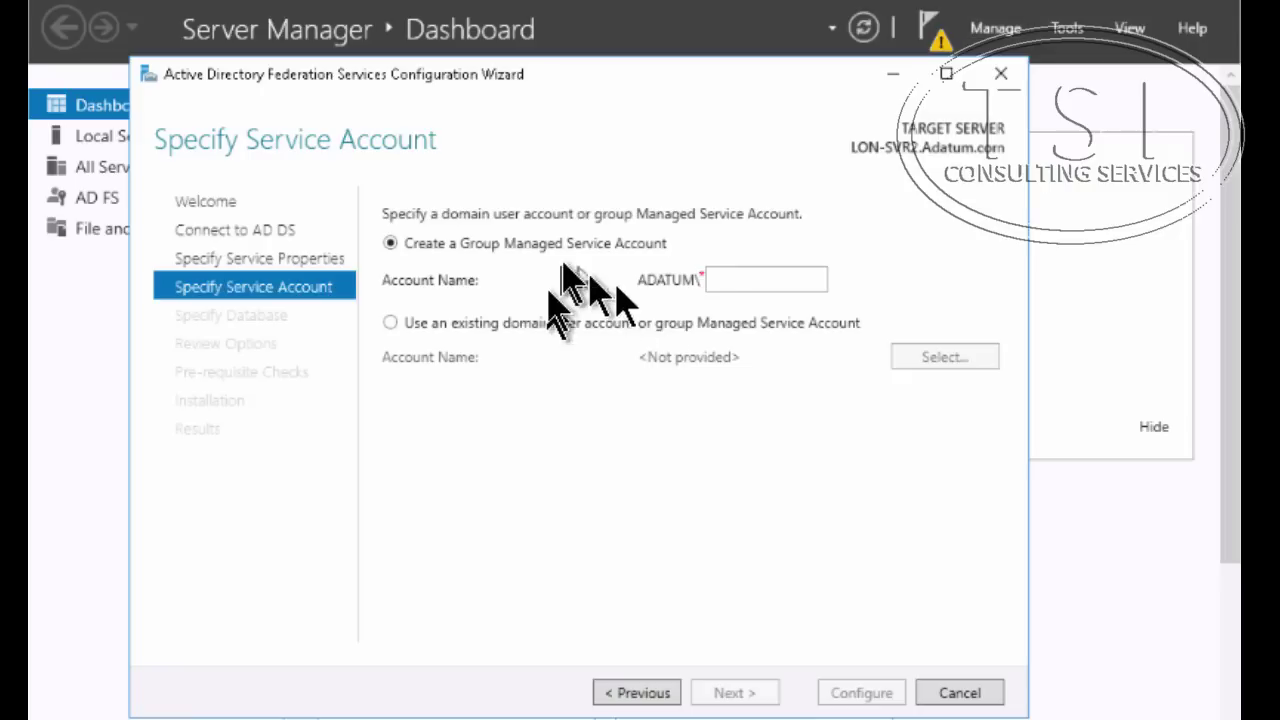
Name the service account ADFS, keep Windows Internal Database, and run Configure after prerequisite checks
left_click(762, 283)
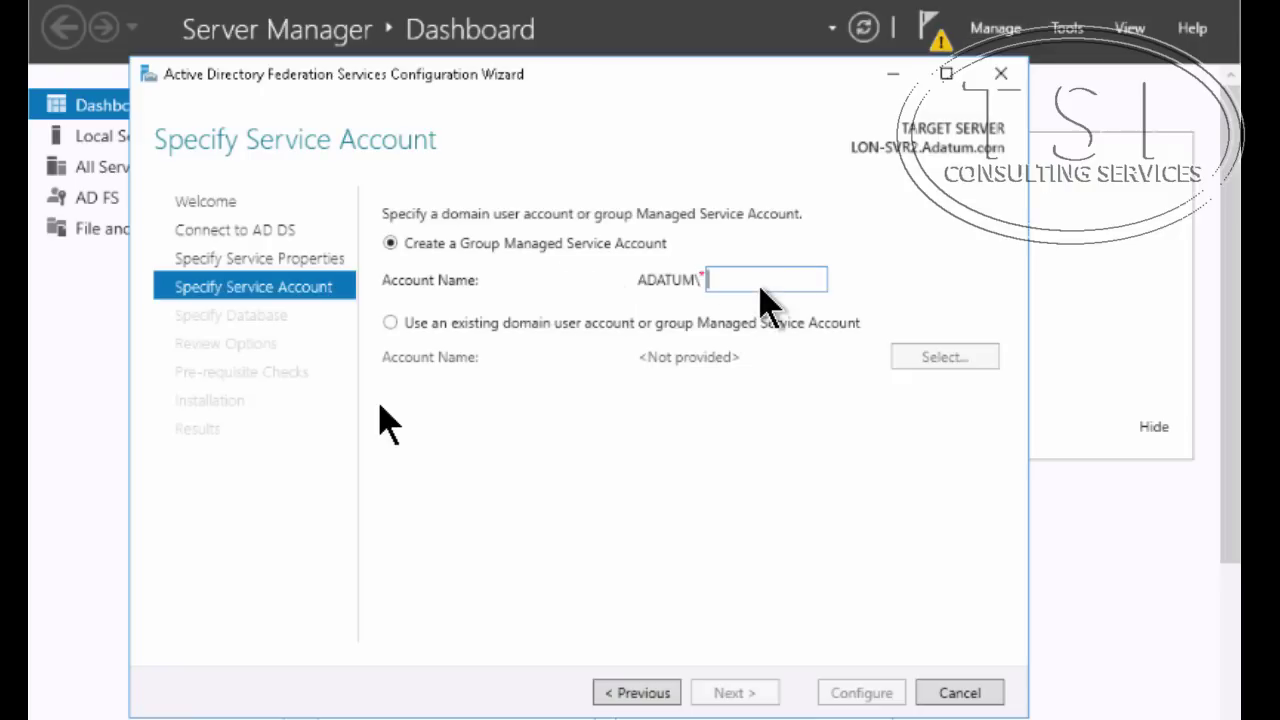
type("ADFS")
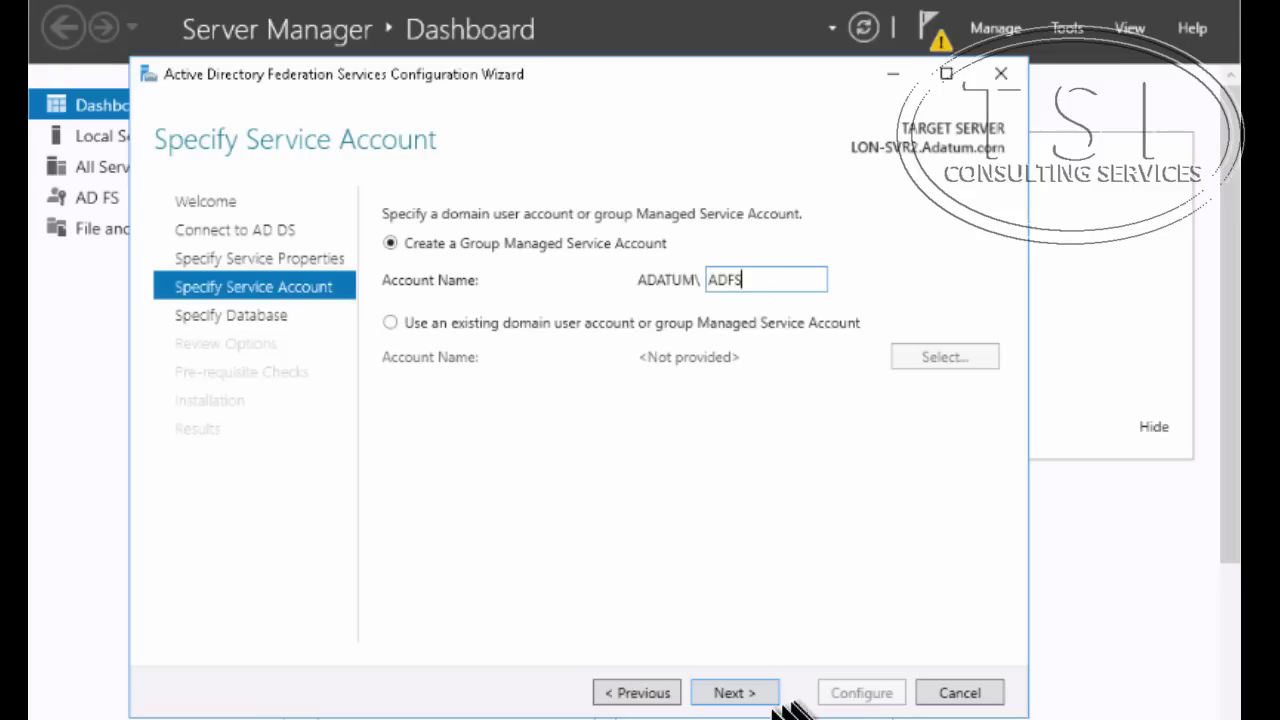
left_click(737, 692)
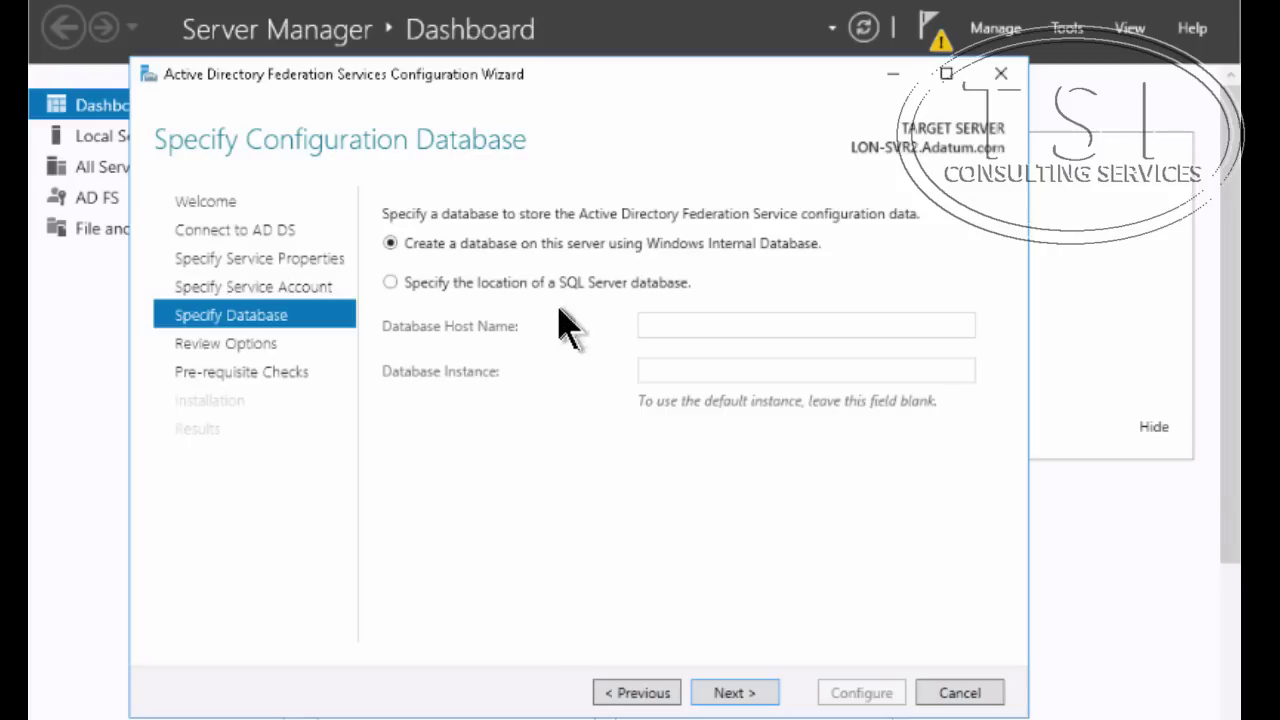
left_click(737, 692)
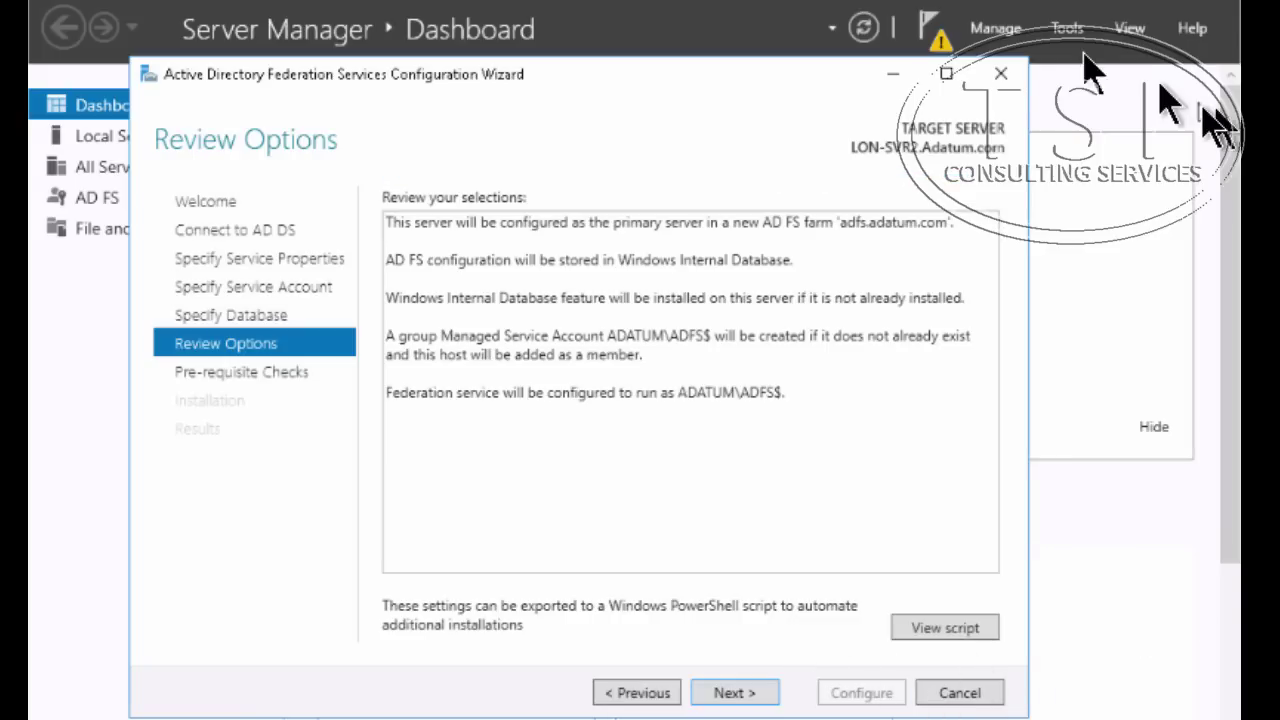
left_click(725, 695)
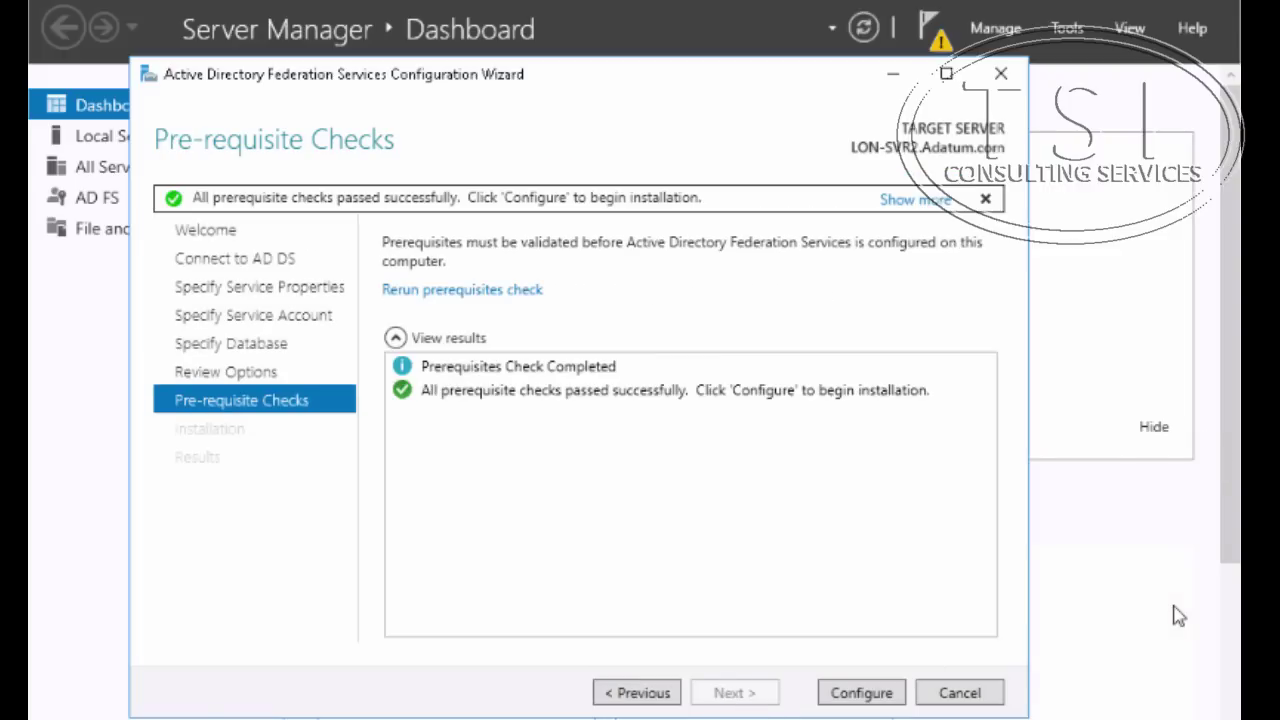
left_click(846, 694)
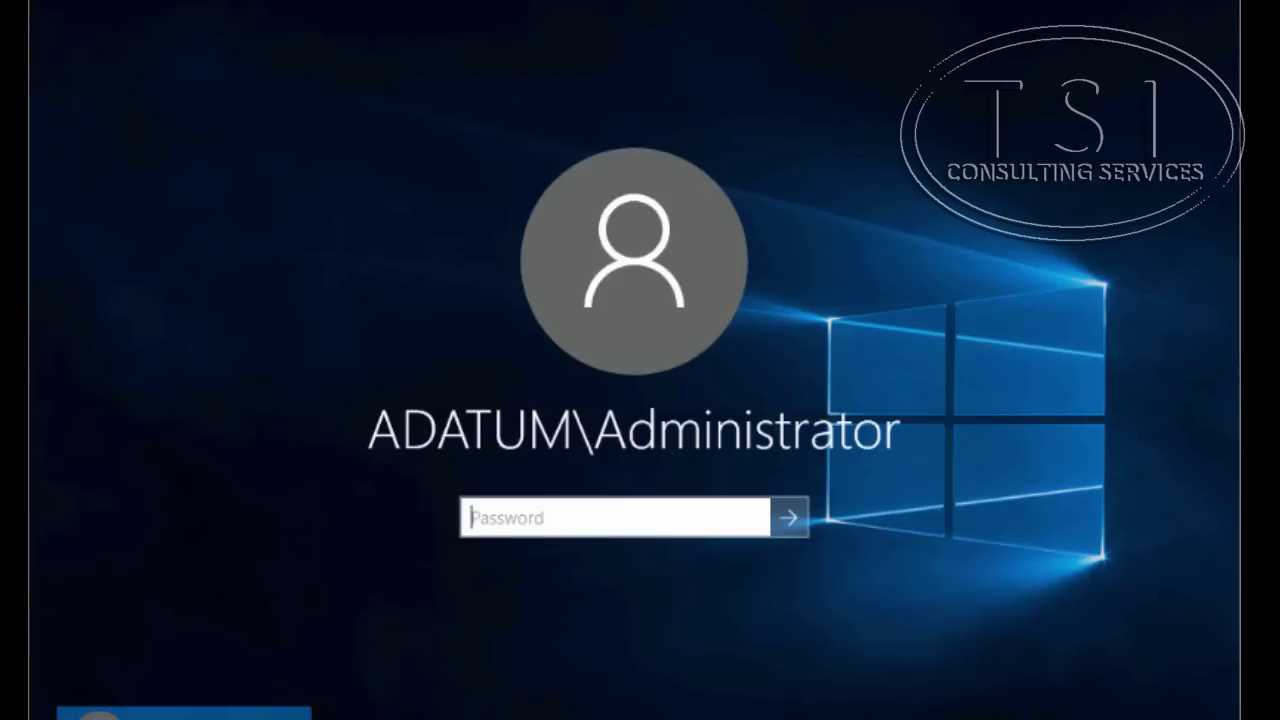
Sign in to the ADATUM domain as another user with that user's name and password
left_click(180, 715)
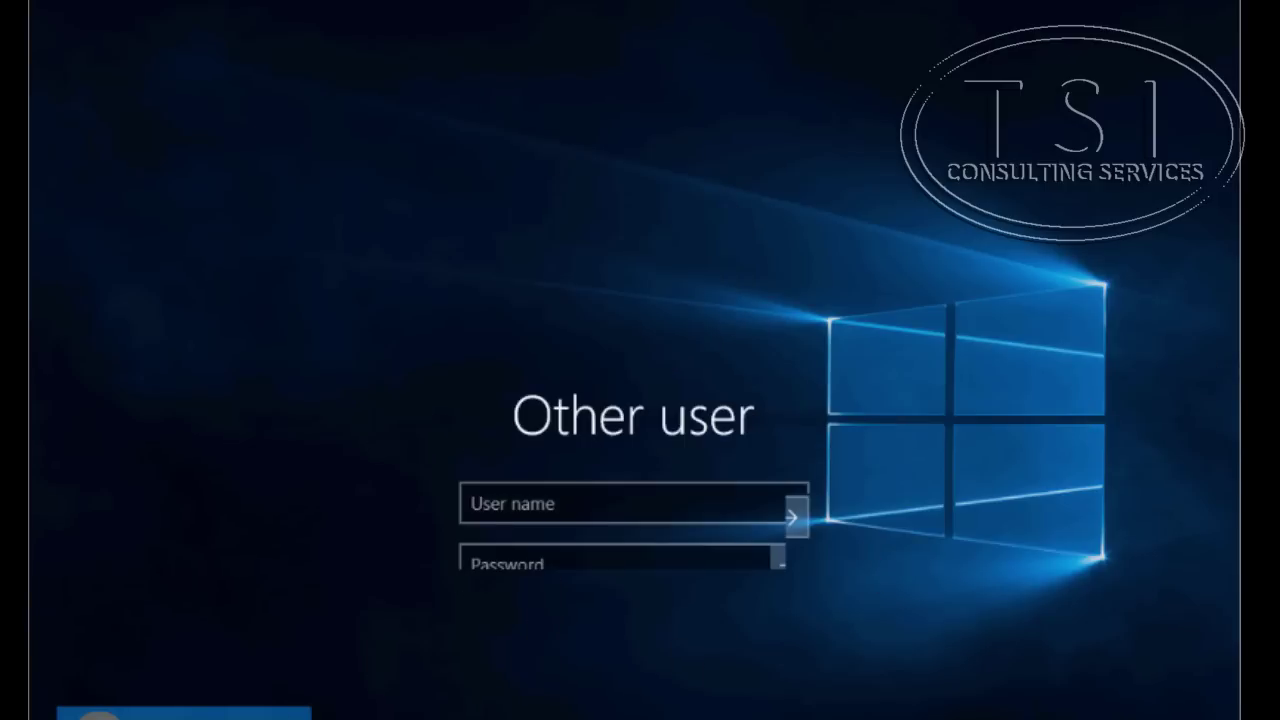
left_click(502, 512)
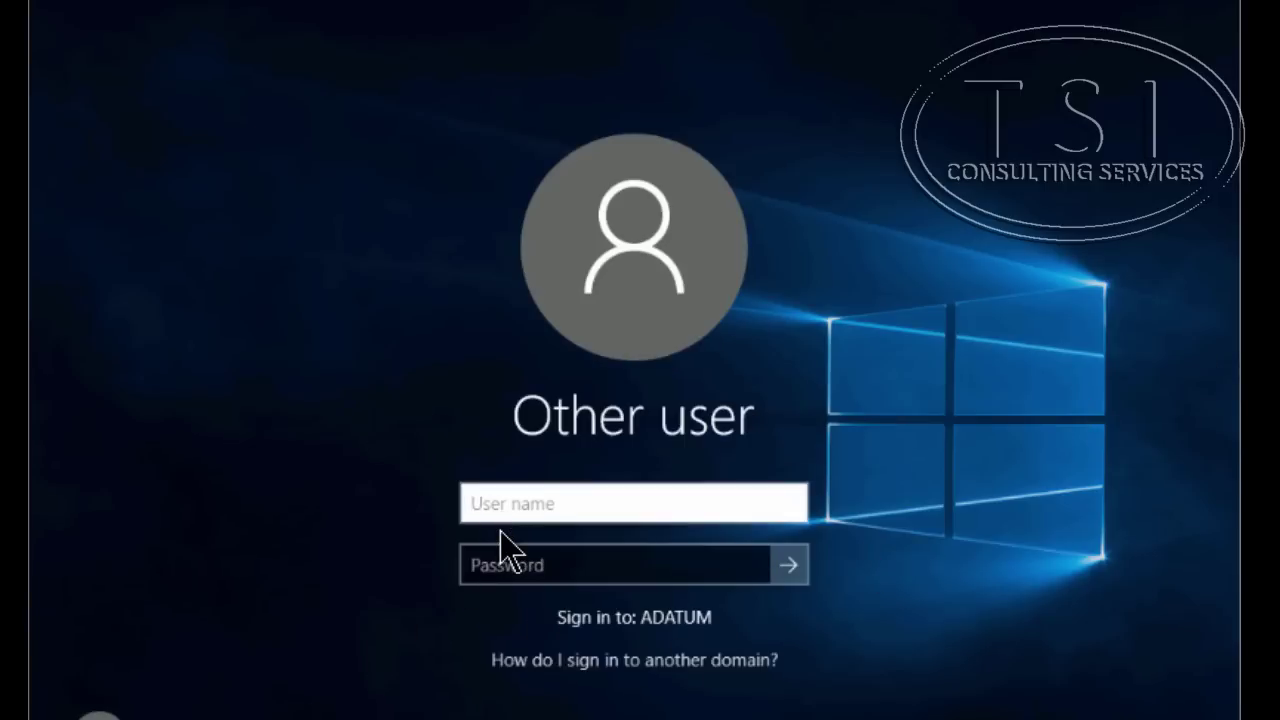
type("beth")
key("Tab")
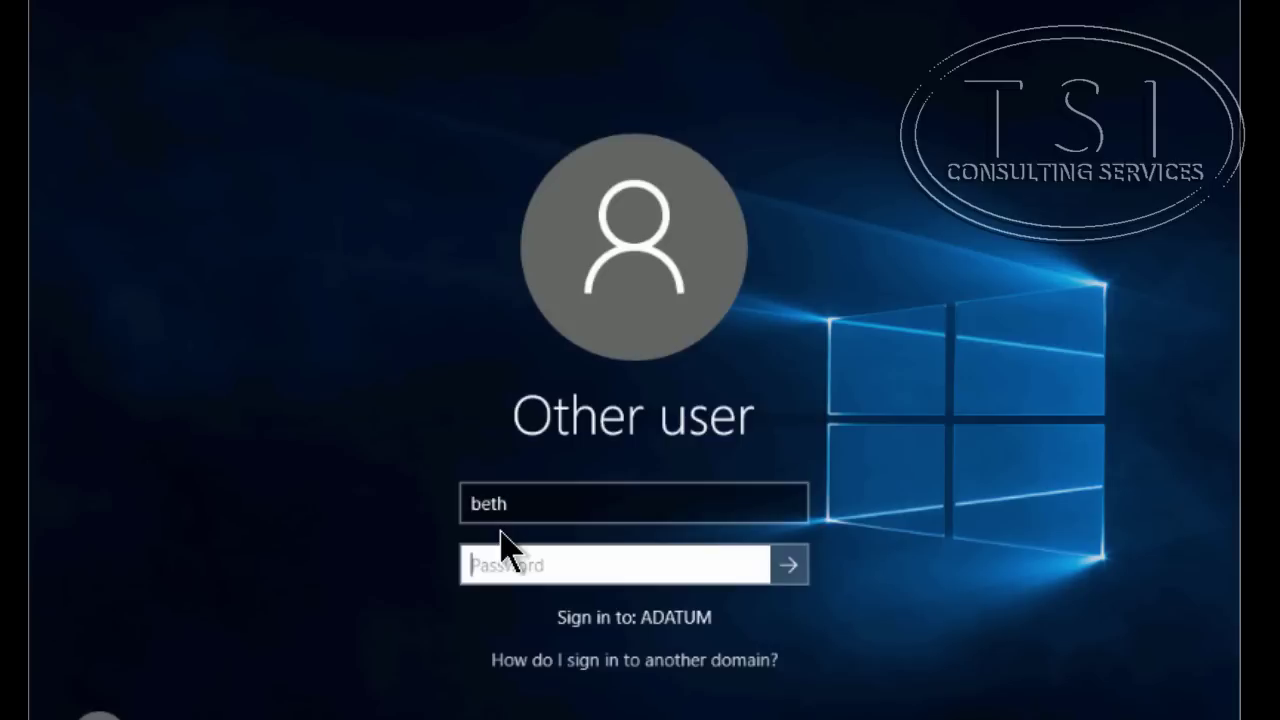
type("Pa$$w0rd")
key("Return")
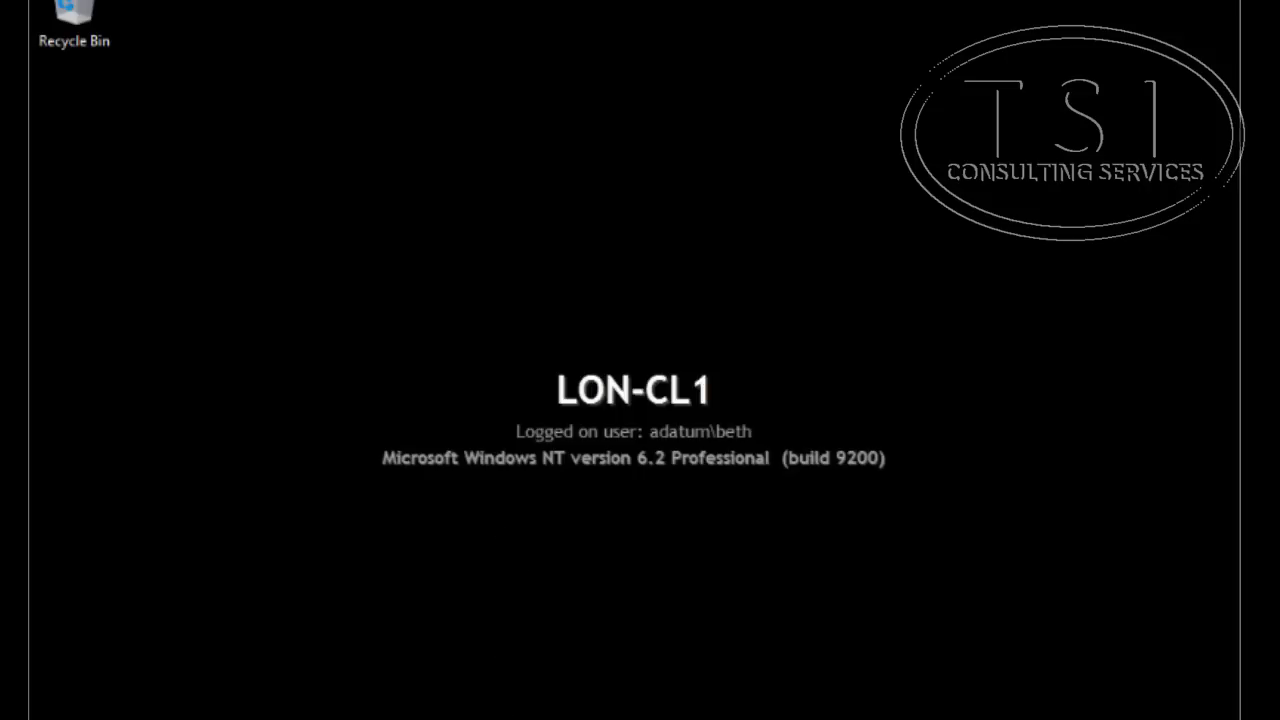
Open the Start menu's full app list and expand Windows Accessories to reveal Internet Explorer
key("super")
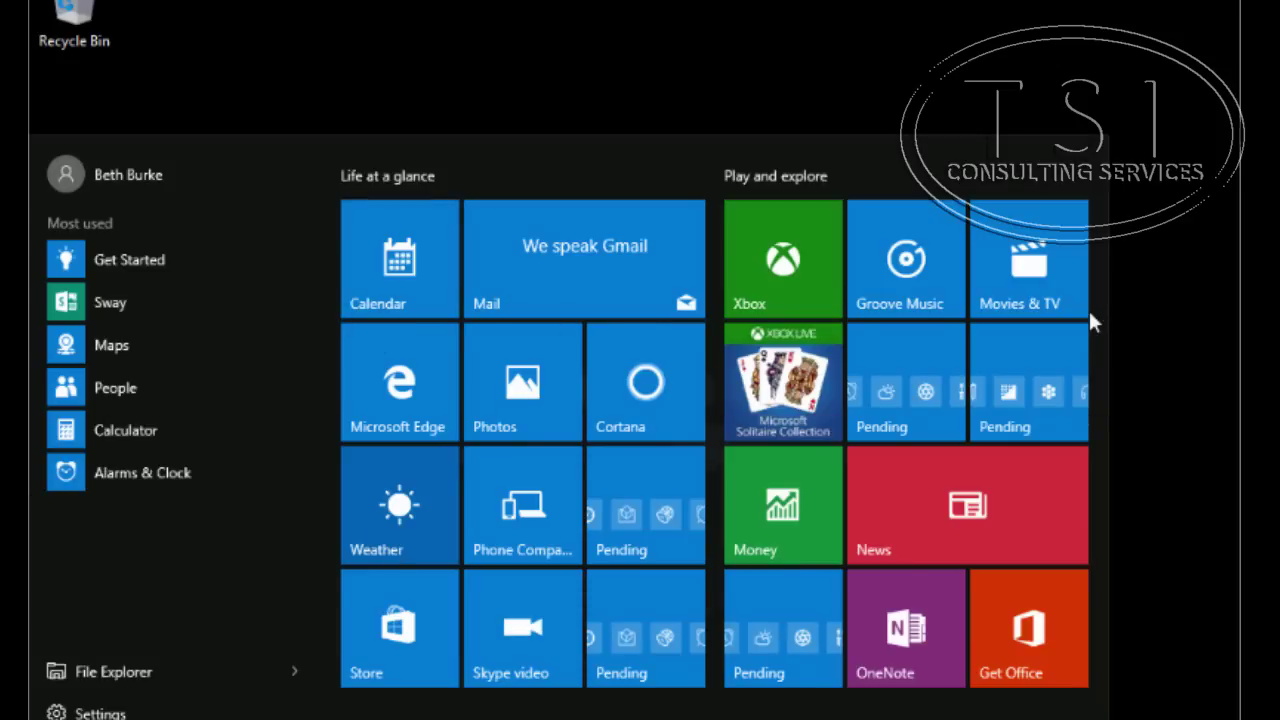
left_click(70, 718)
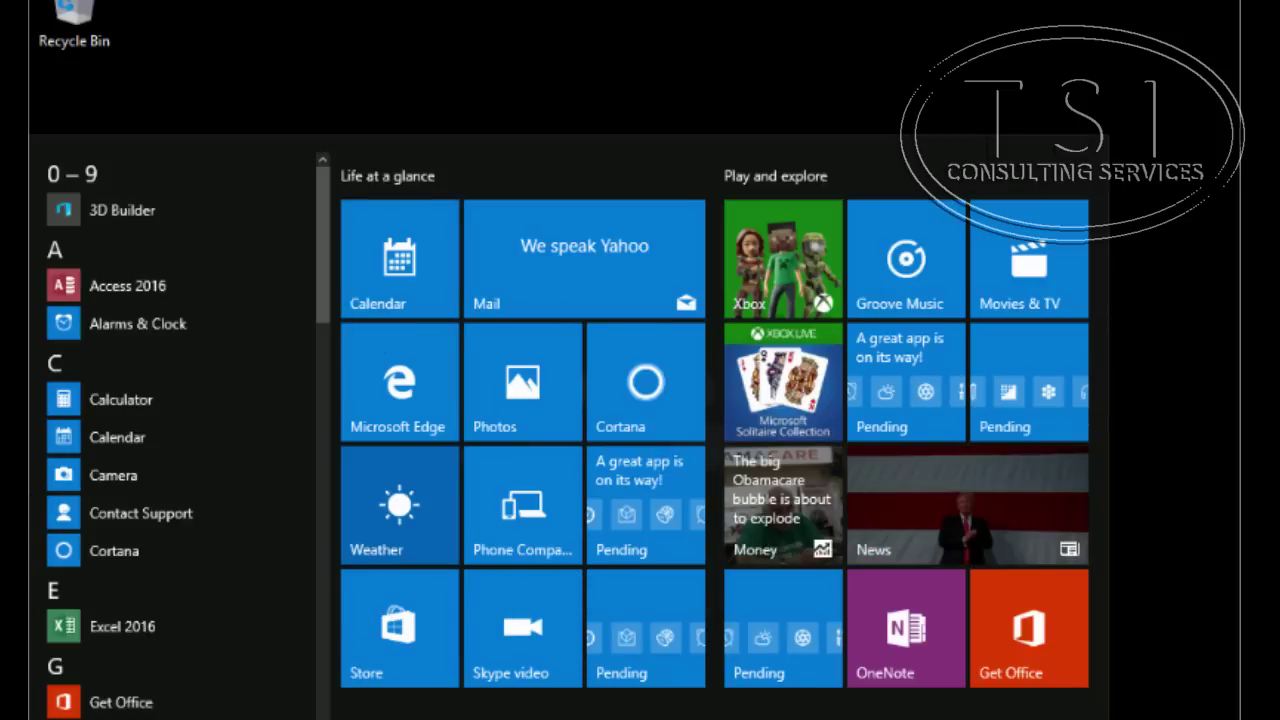
left_click(70, 718)
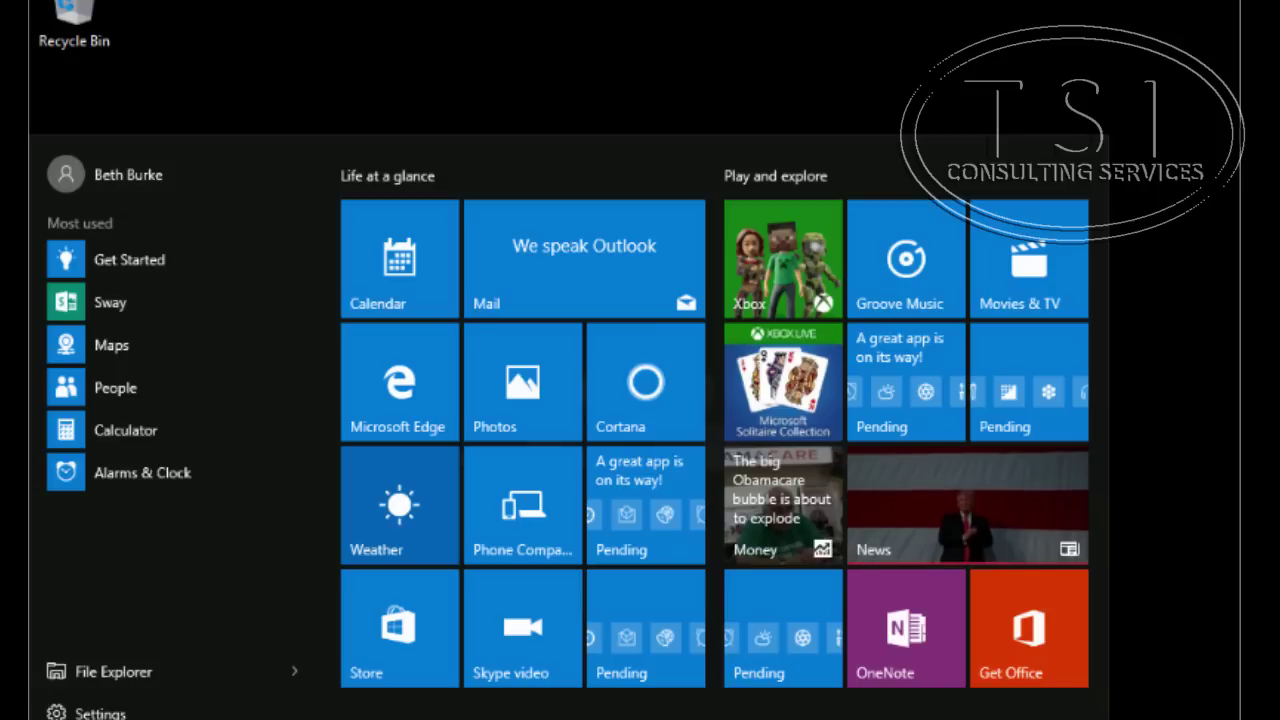
left_click(70, 718)
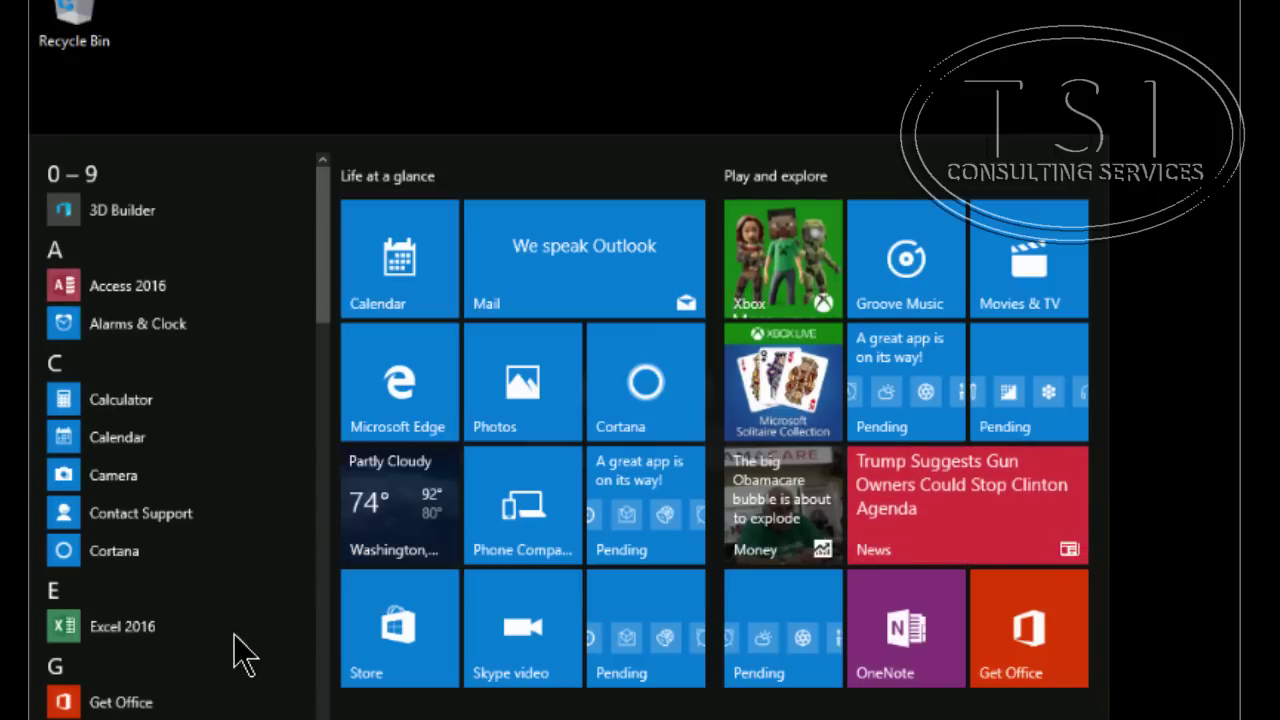
scroll(322, 284, "down", 4)
scroll(322, 284, "down", 10)
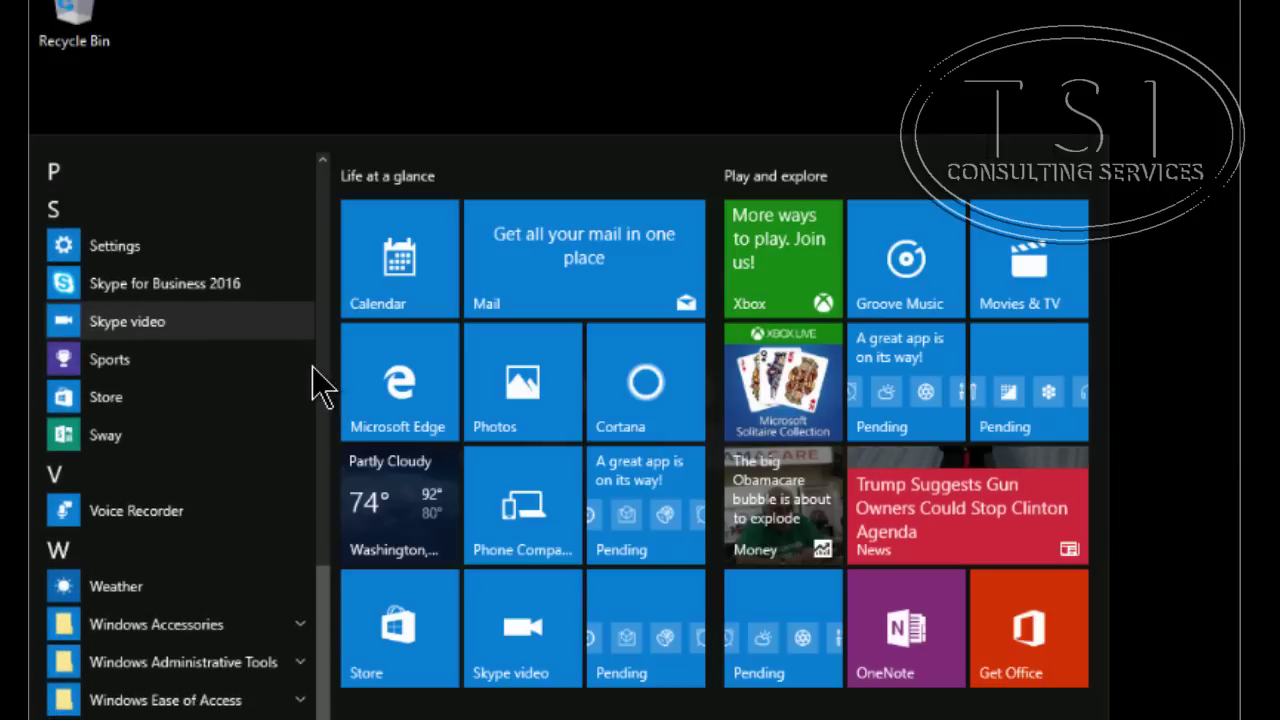
left_click(165, 628)
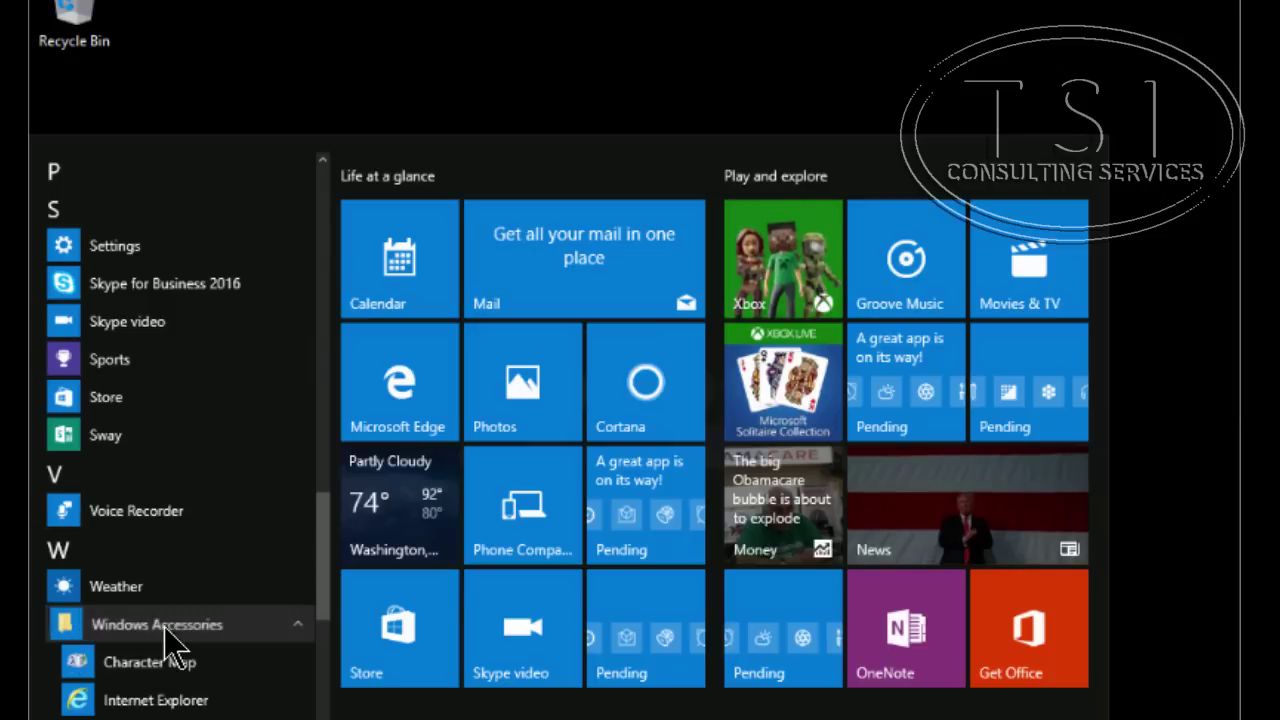
left_click(175, 699)
type("https://adfs.a")
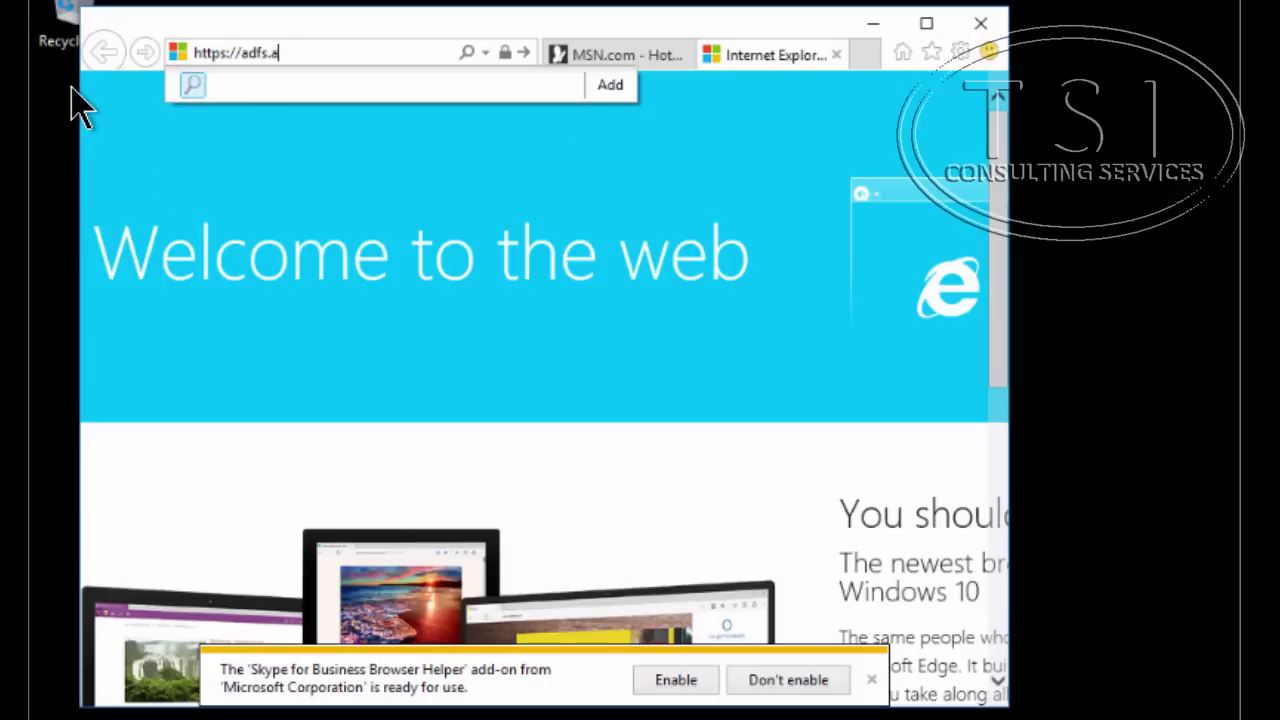
type("datum.com/federationmetadata/2007-06/federationmetadata.xml")
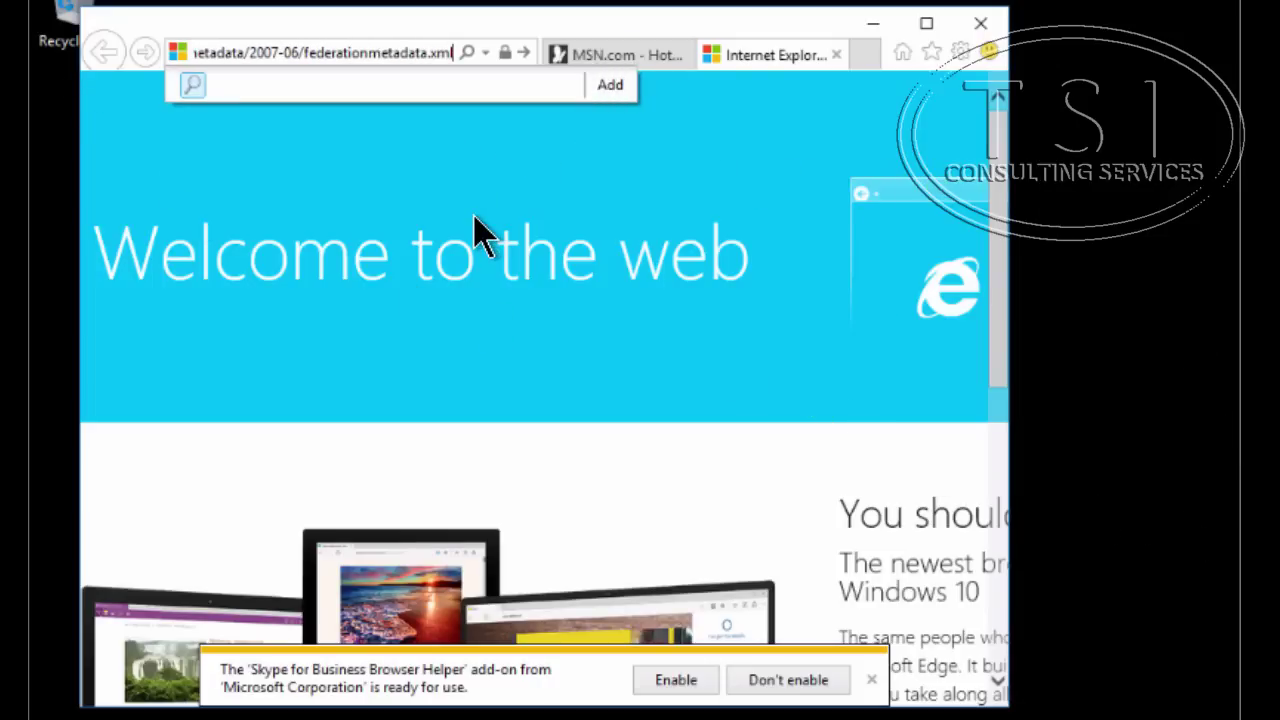
key("Return")
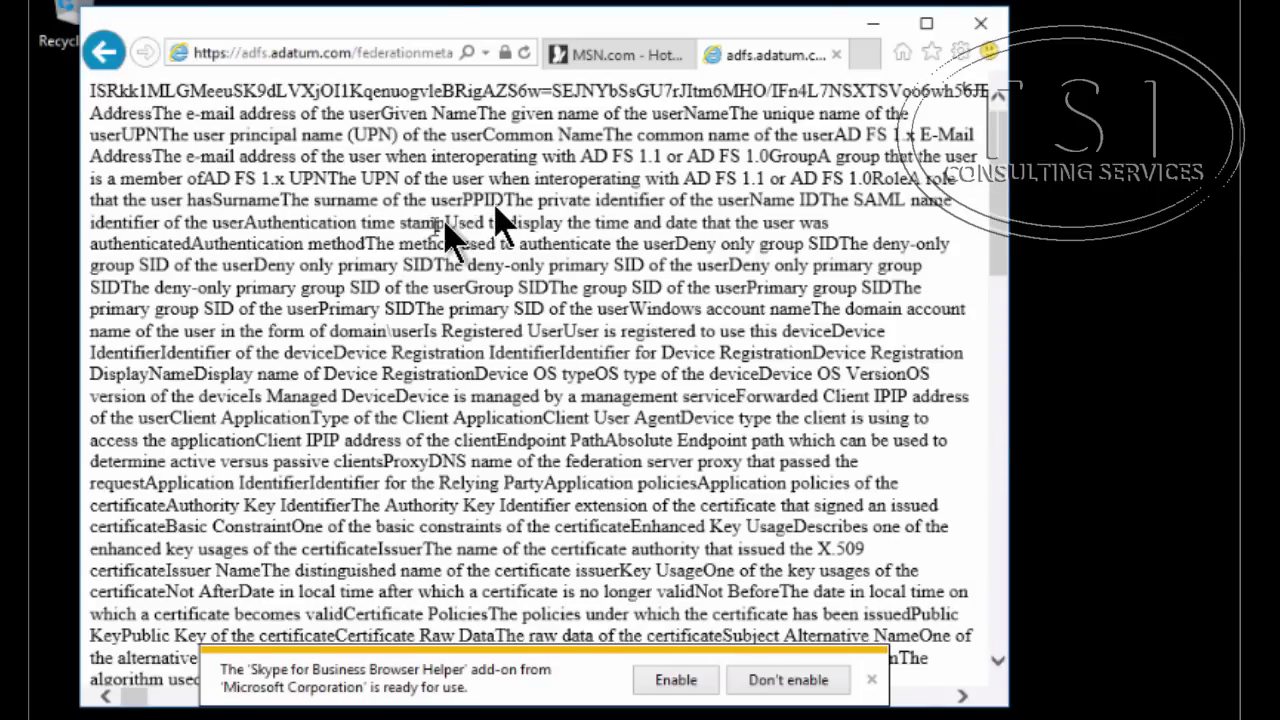
scroll(606, 330, "down", 4)
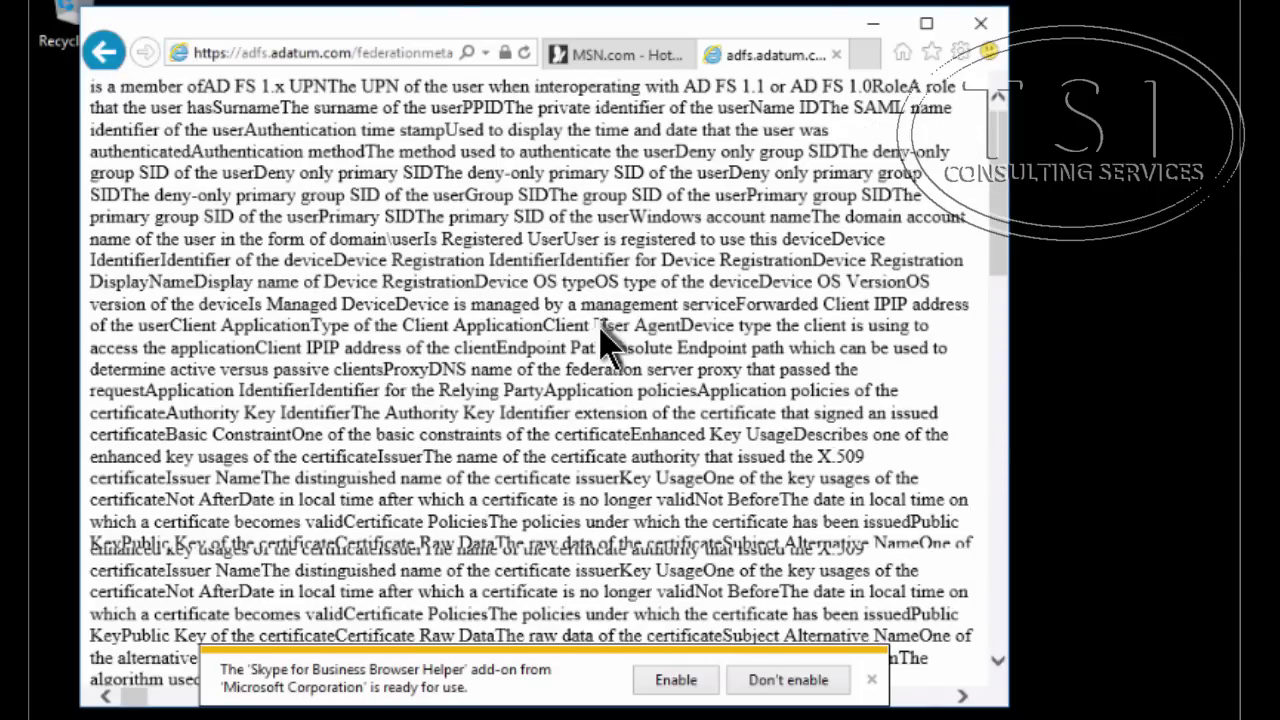
scroll(606, 345, "down", 2)
scroll(606, 343, "down", 8)
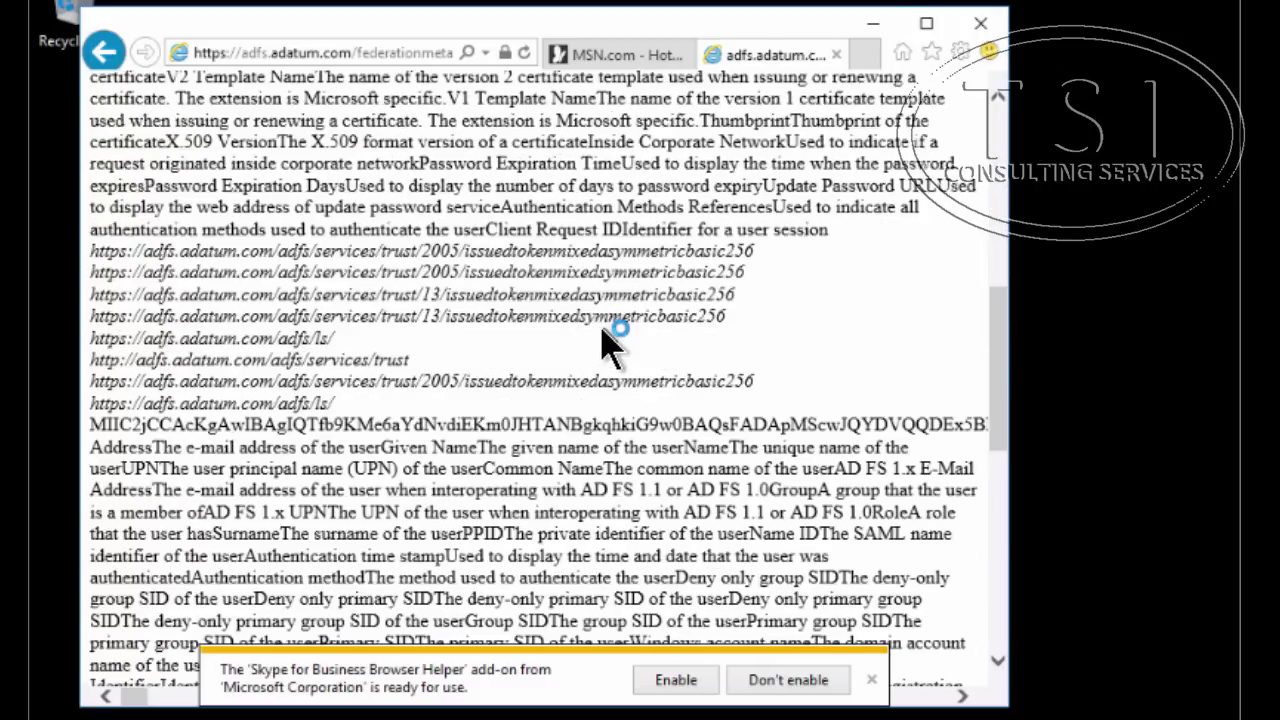
scroll(612, 347, "down", 15)
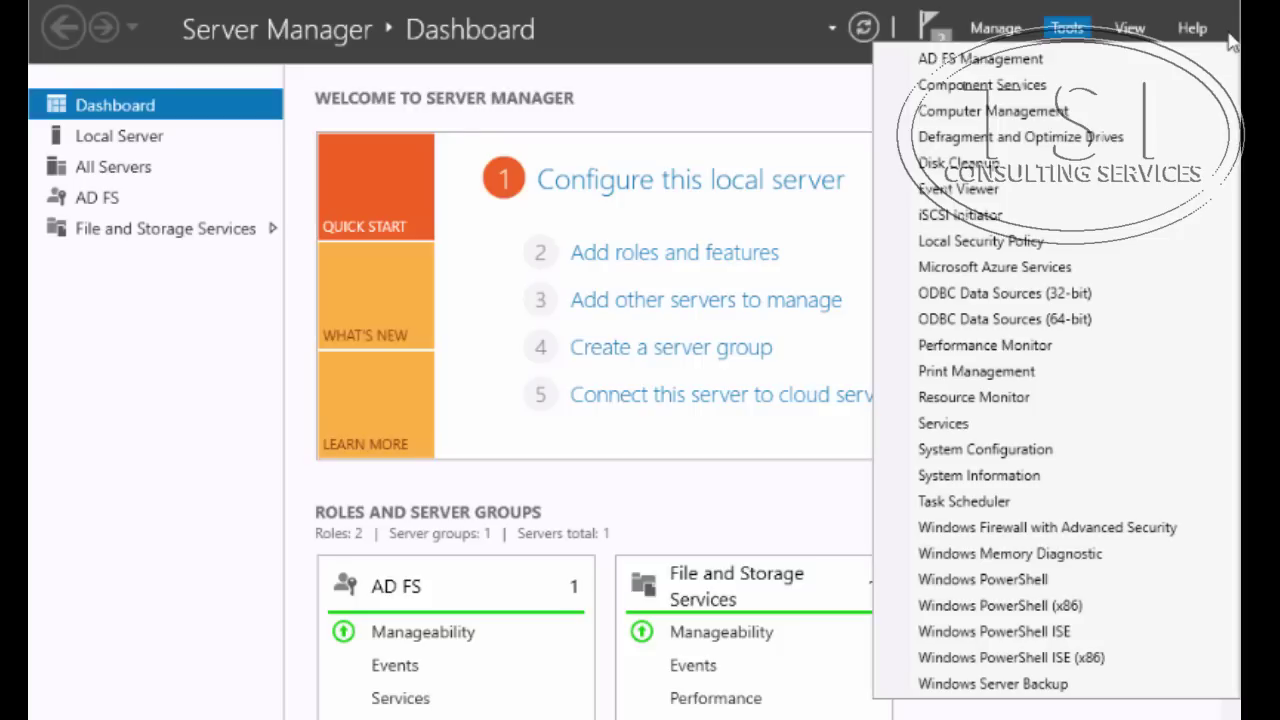
Under Claims Provider Trusts, open Edit Claim Rules for the Active Directory trust
left_click(661, 128)
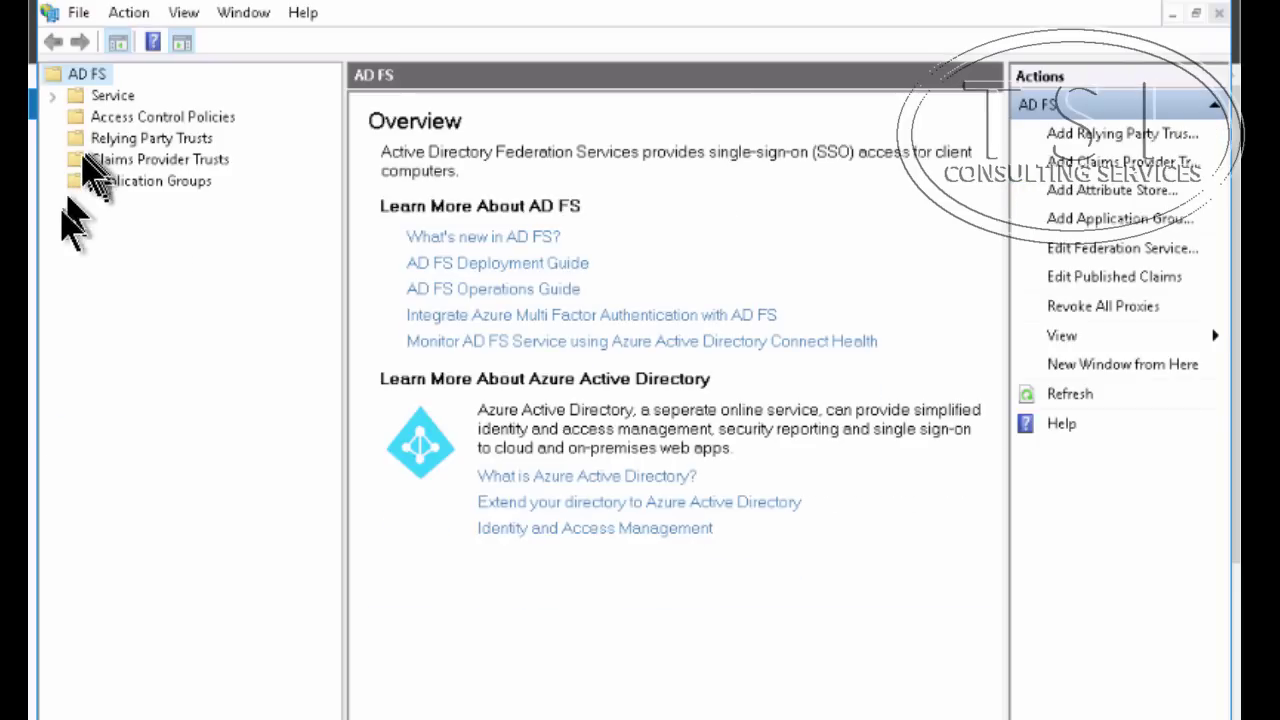
left_click(93, 172)
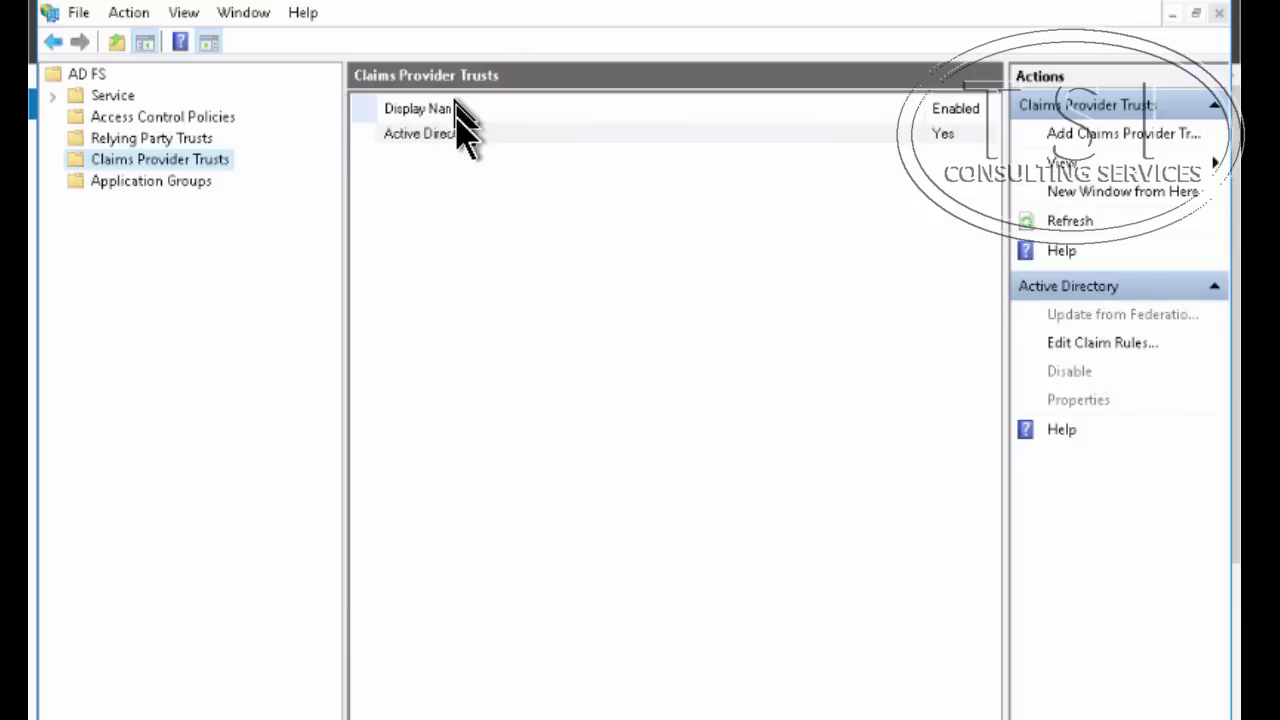
left_click(438, 140)
right_click(438, 150)
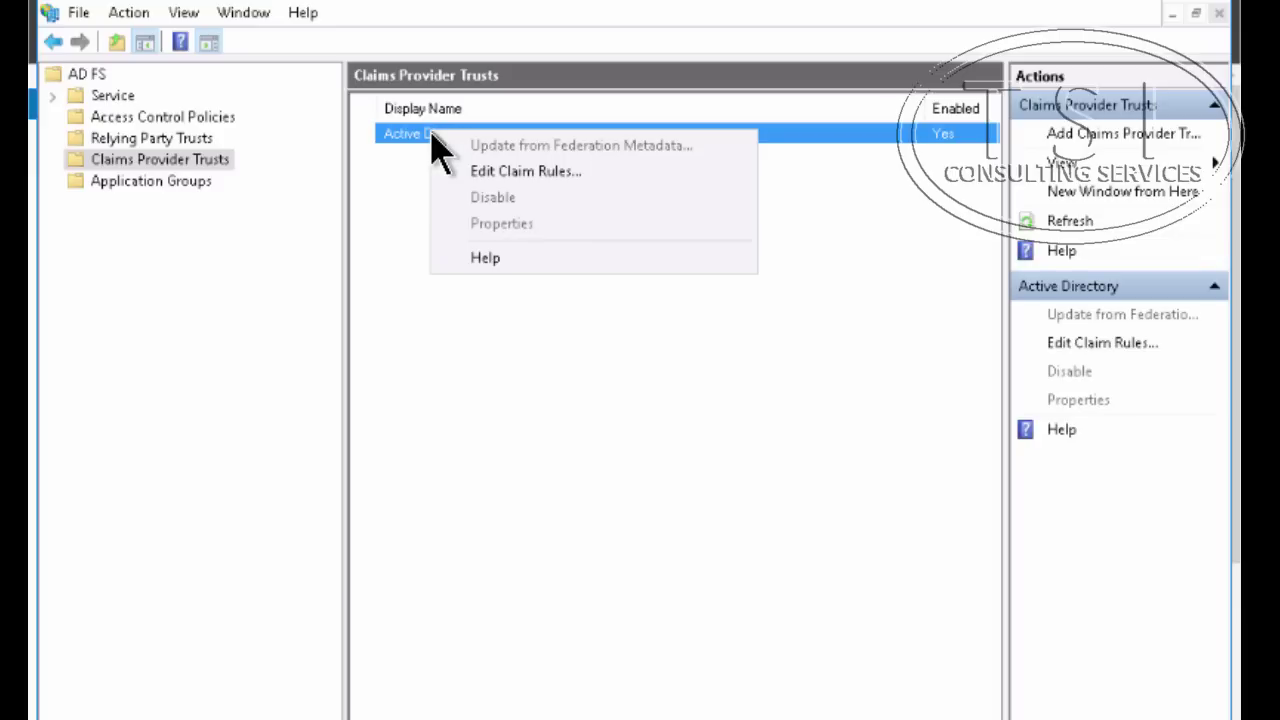
left_click(470, 174)
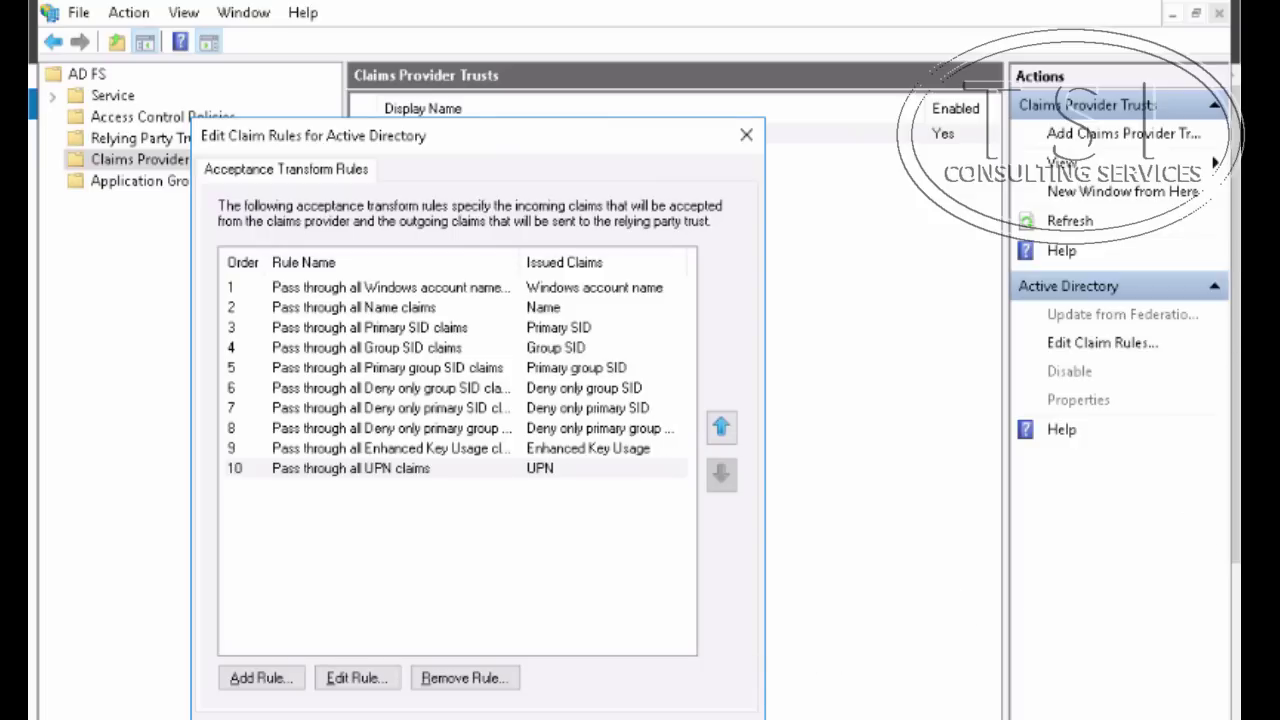
Add a Send LDAP Attributes as Claims rule named 'Outbound LDAP Attributes Rule' using the Active Directory store
left_click(265, 680)
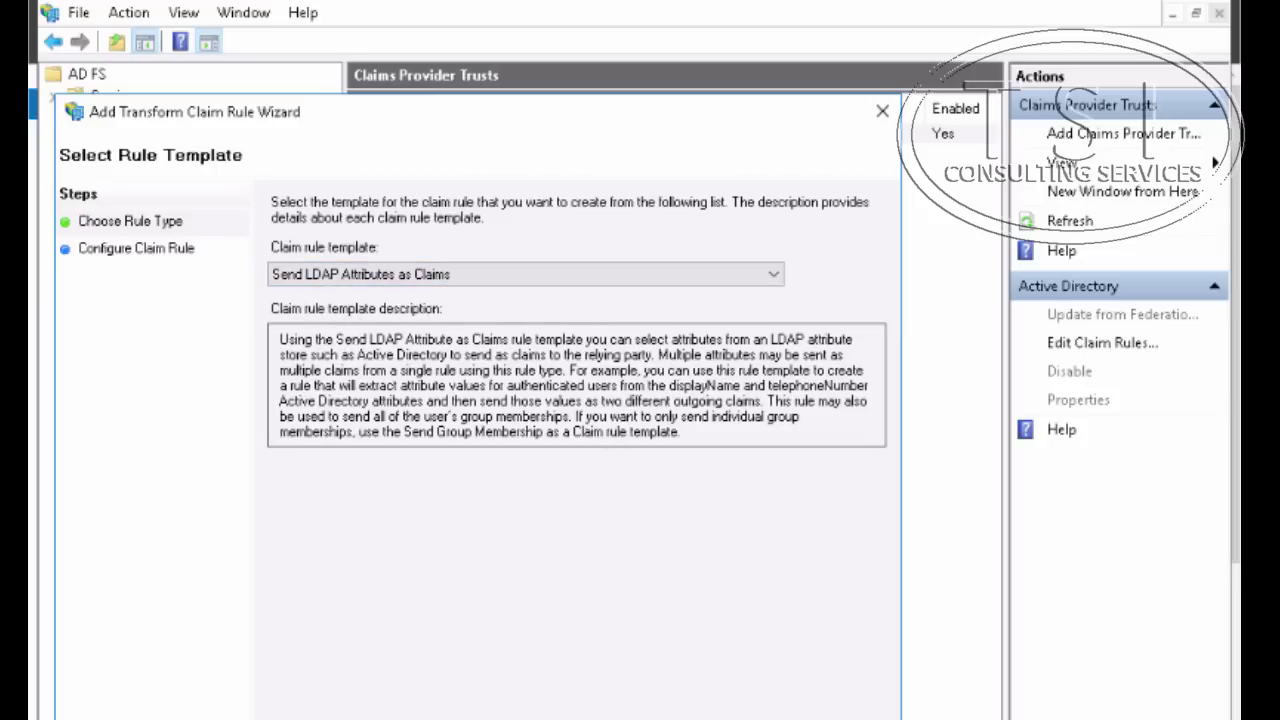
key("Return")
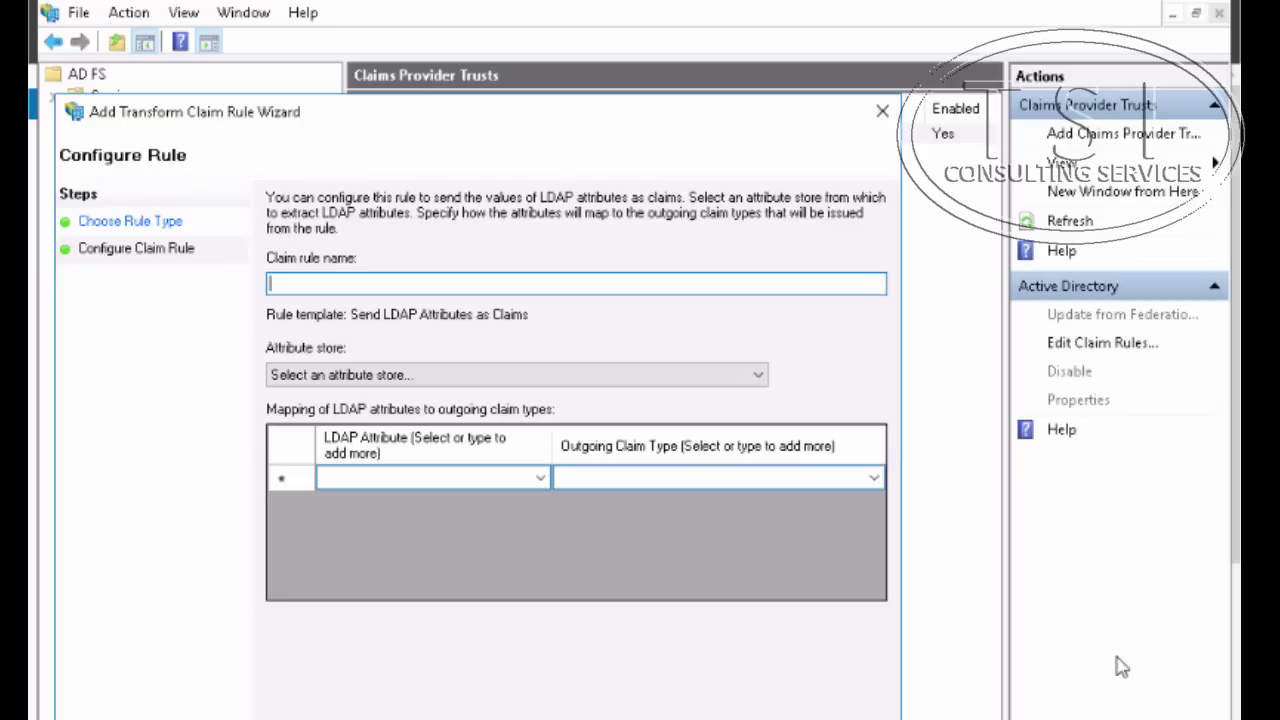
type("Outbound LDAP Attributes Rule")
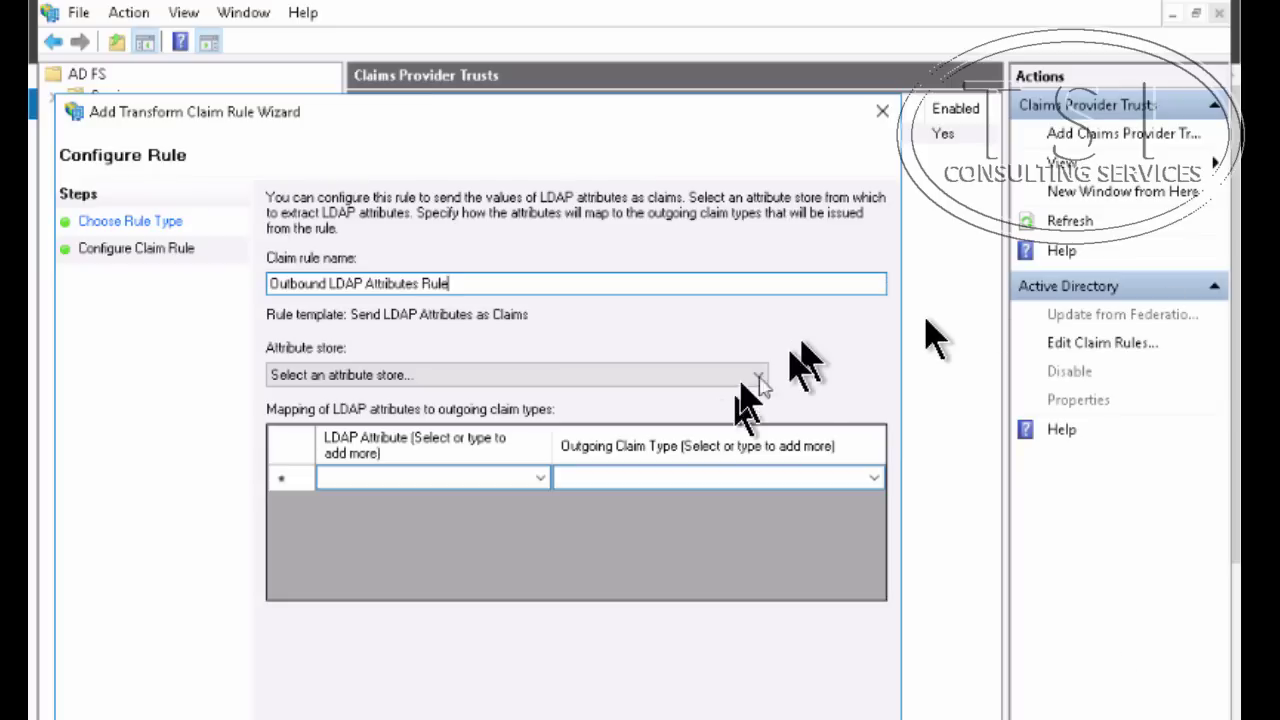
left_click(680, 378)
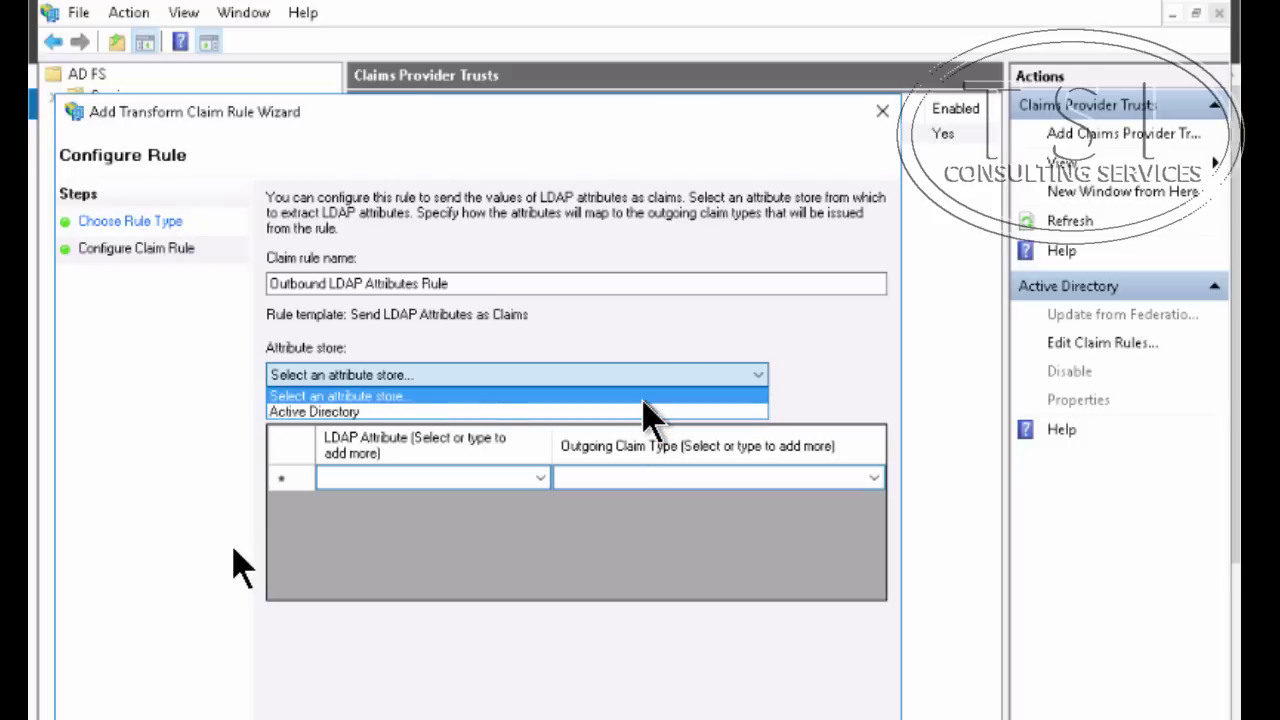
left_click(240, 566)
left_click(648, 377)
left_click(640, 412)
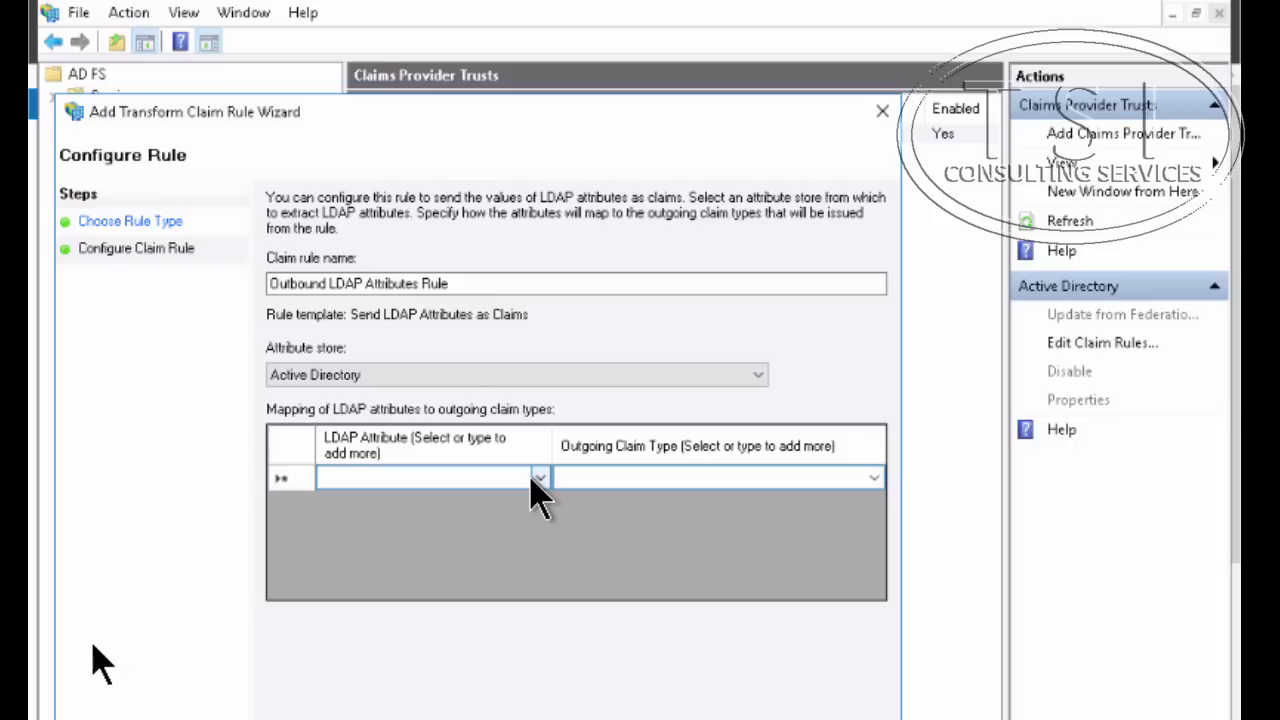
Map the LDAP attribute E-Mail-Addresses to the outgoing claim type E-Mail Address
left_click(545, 481)
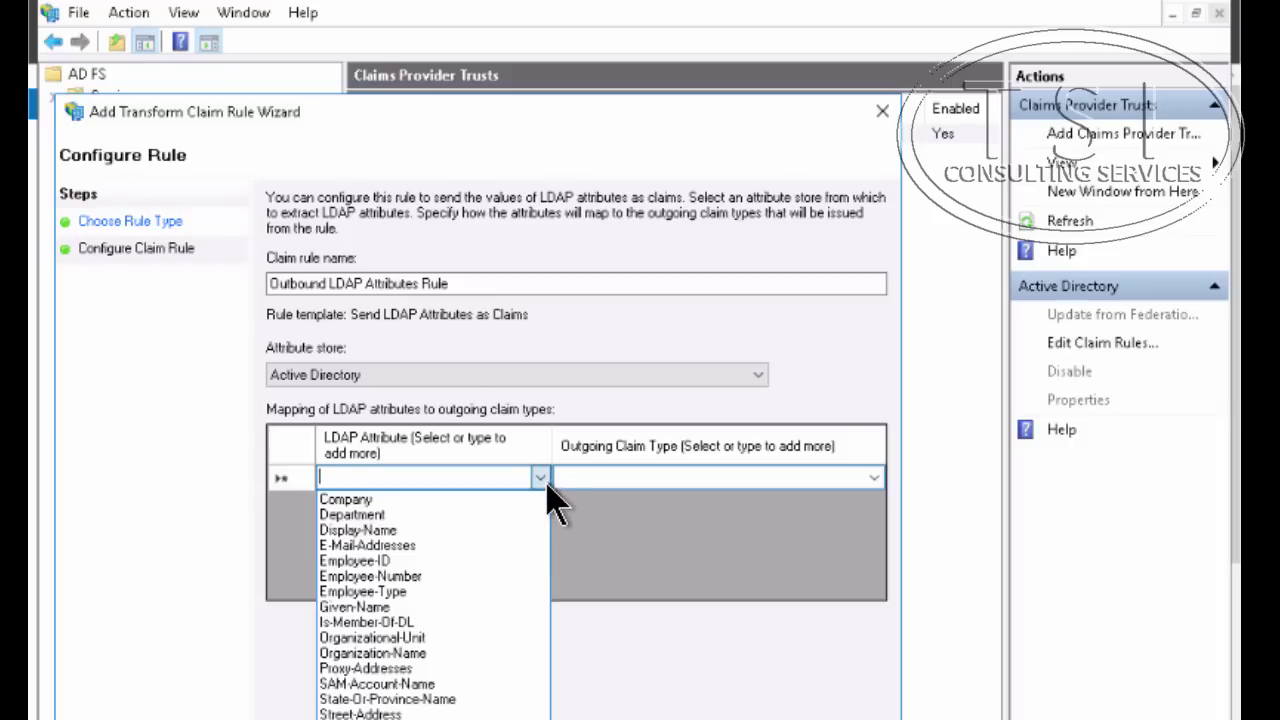
left_click(420, 551)
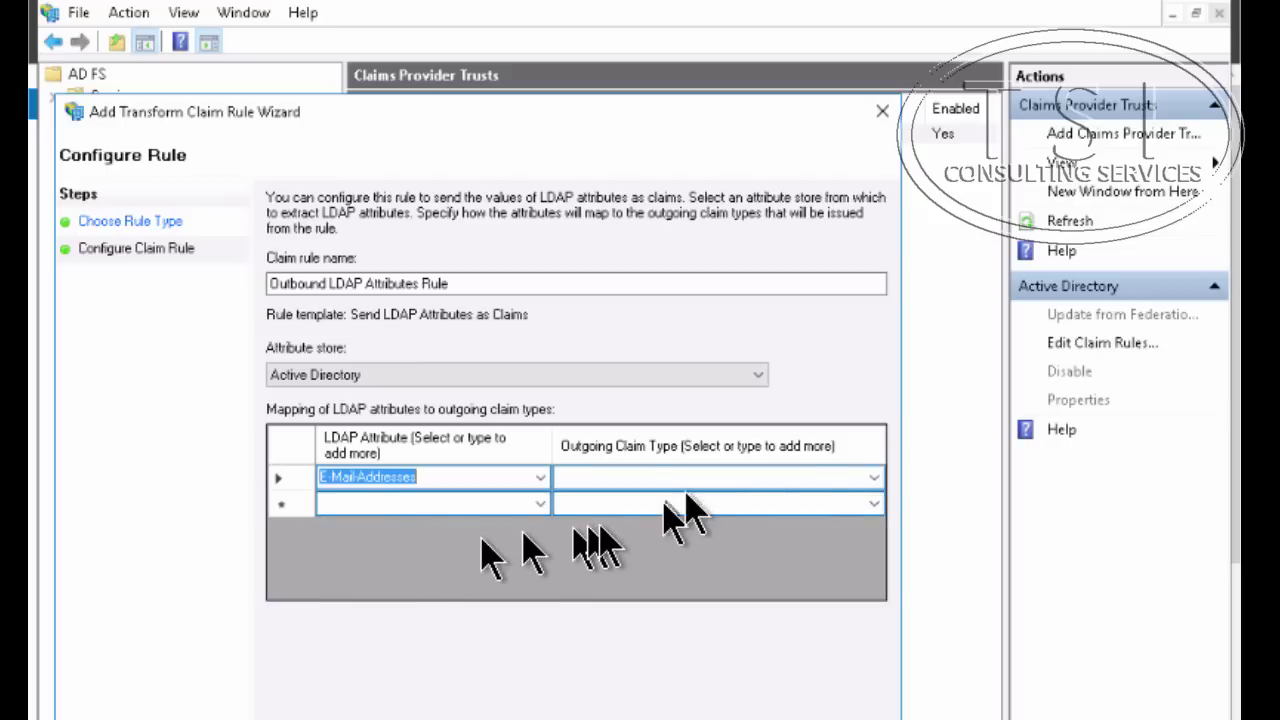
left_click(870, 482)
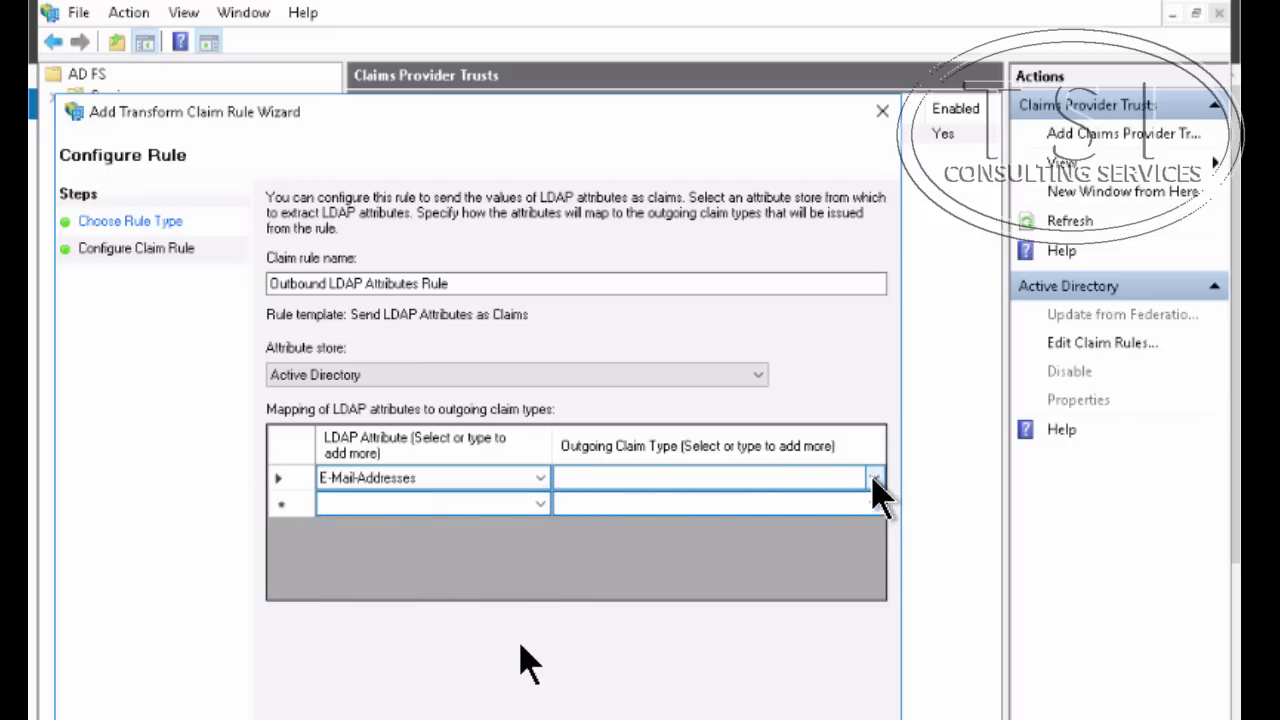
left_click(872, 481)
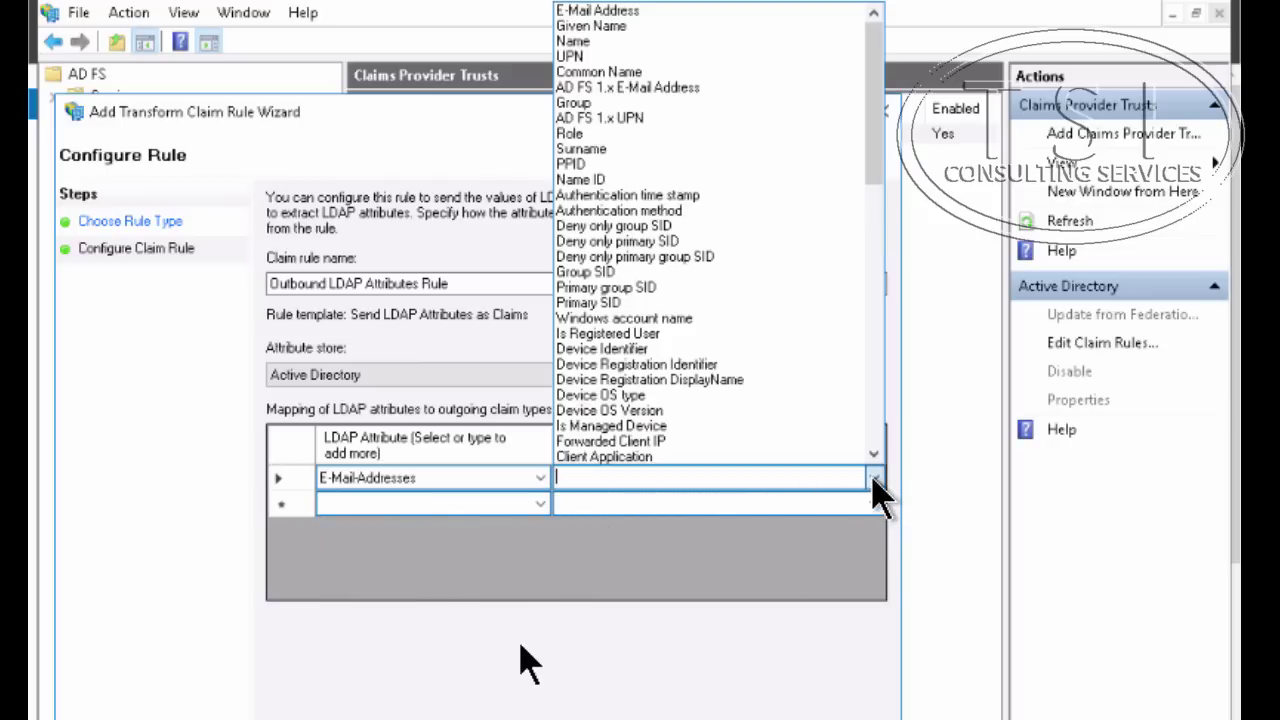
left_click(700, 30)
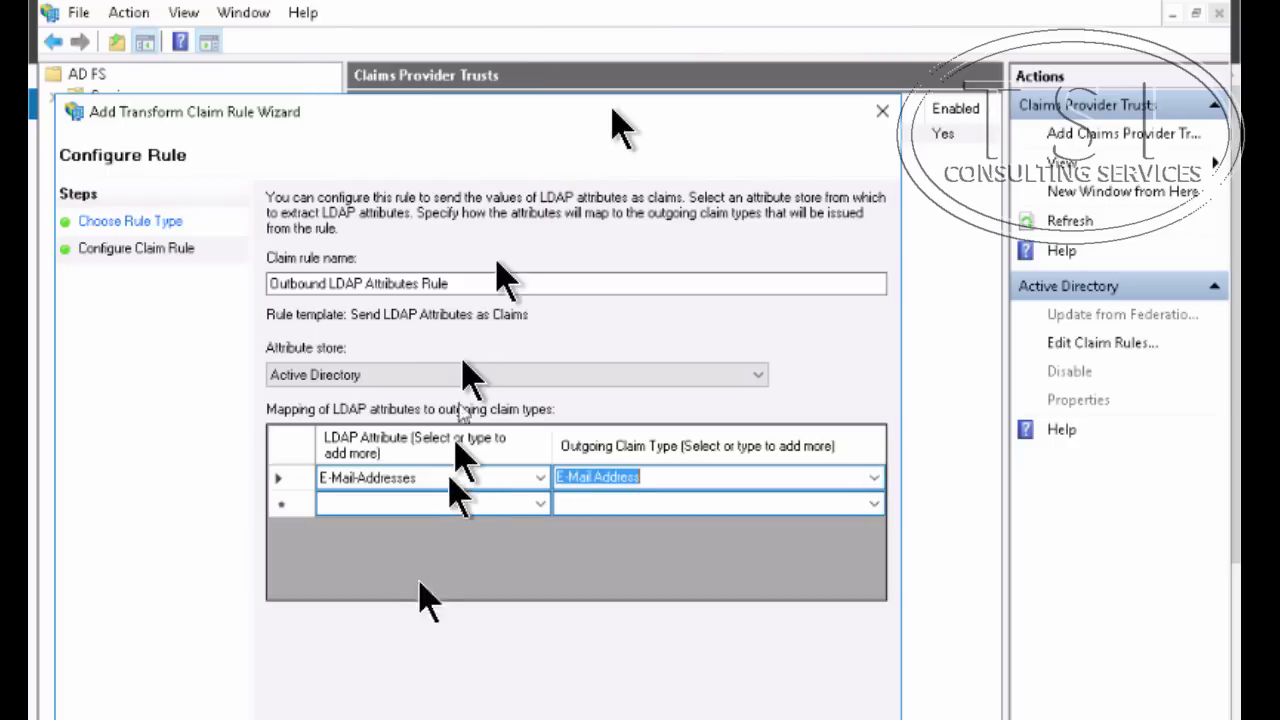
Map User-Principal-Name to the UPN outgoing claim type in the second row
left_click(526, 506)
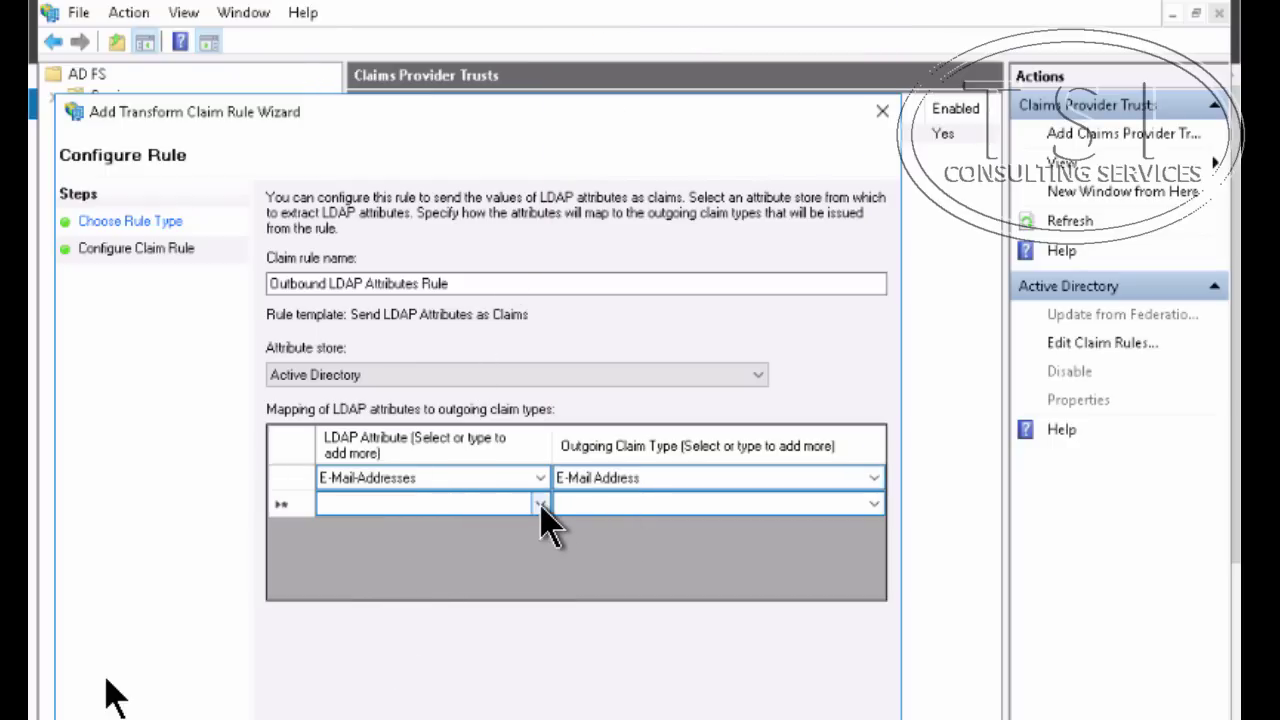
left_click(540, 506)
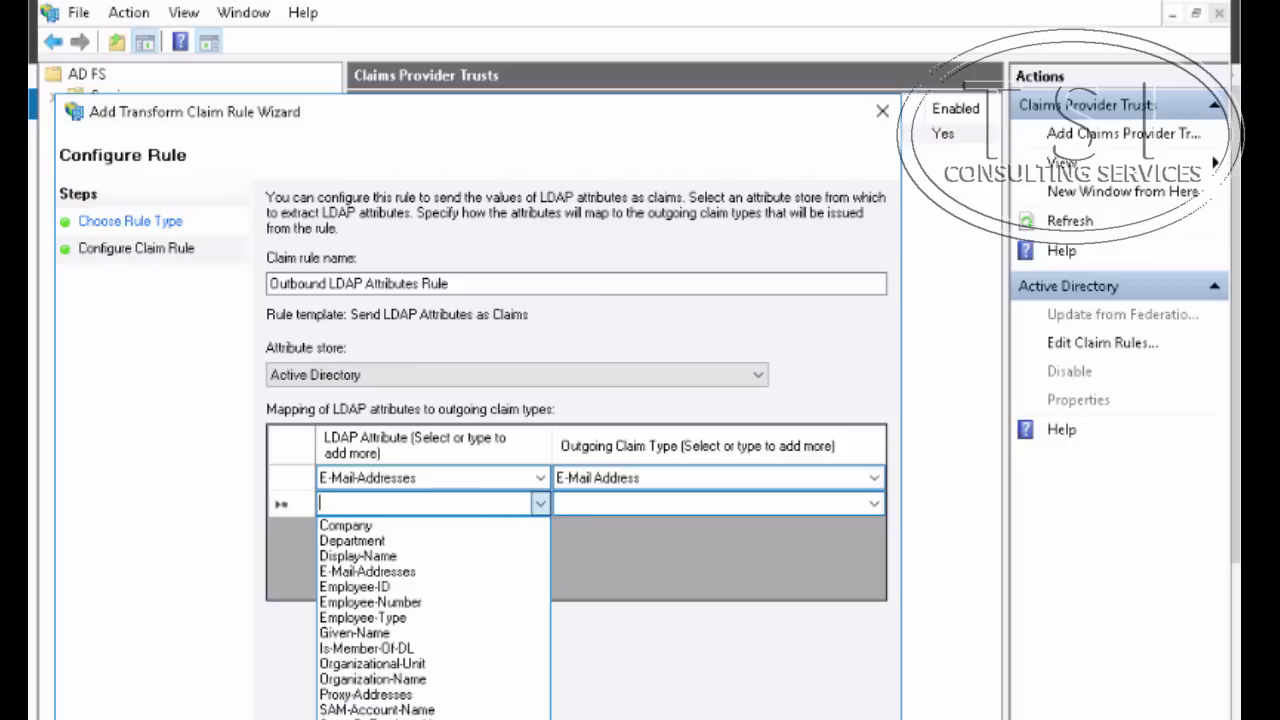
left_click(380, 715)
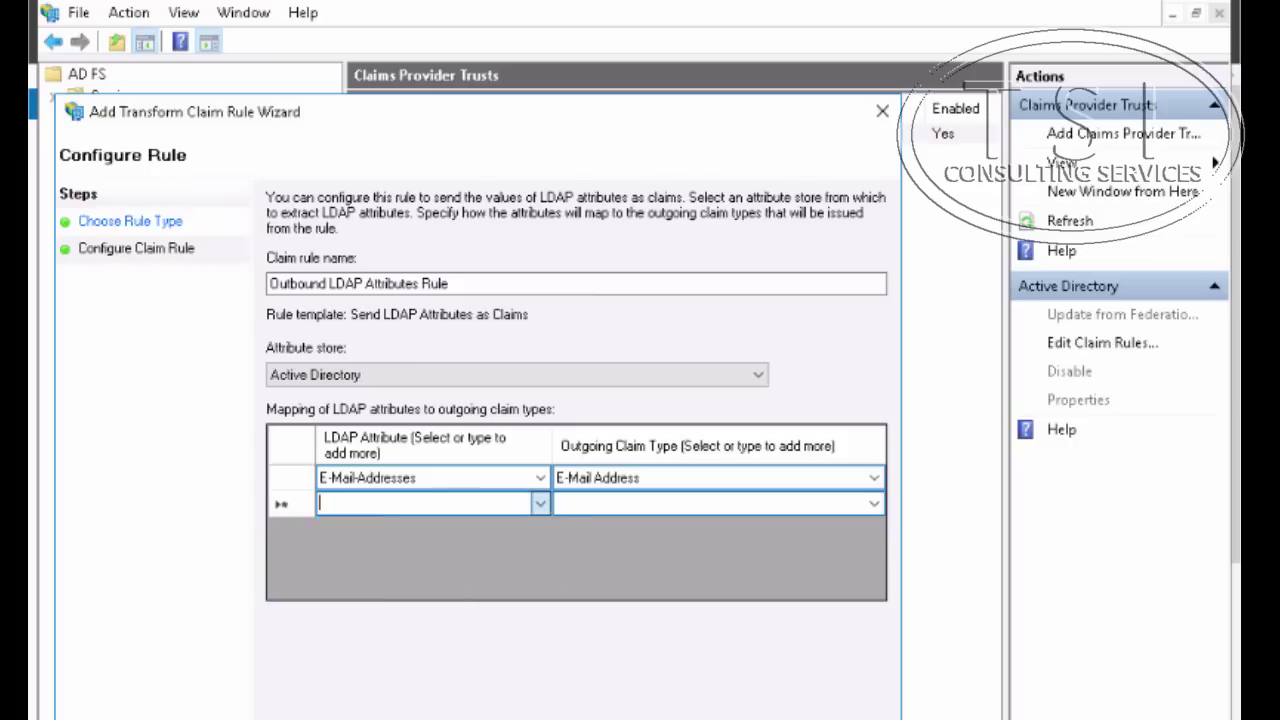
left_click(874, 504)
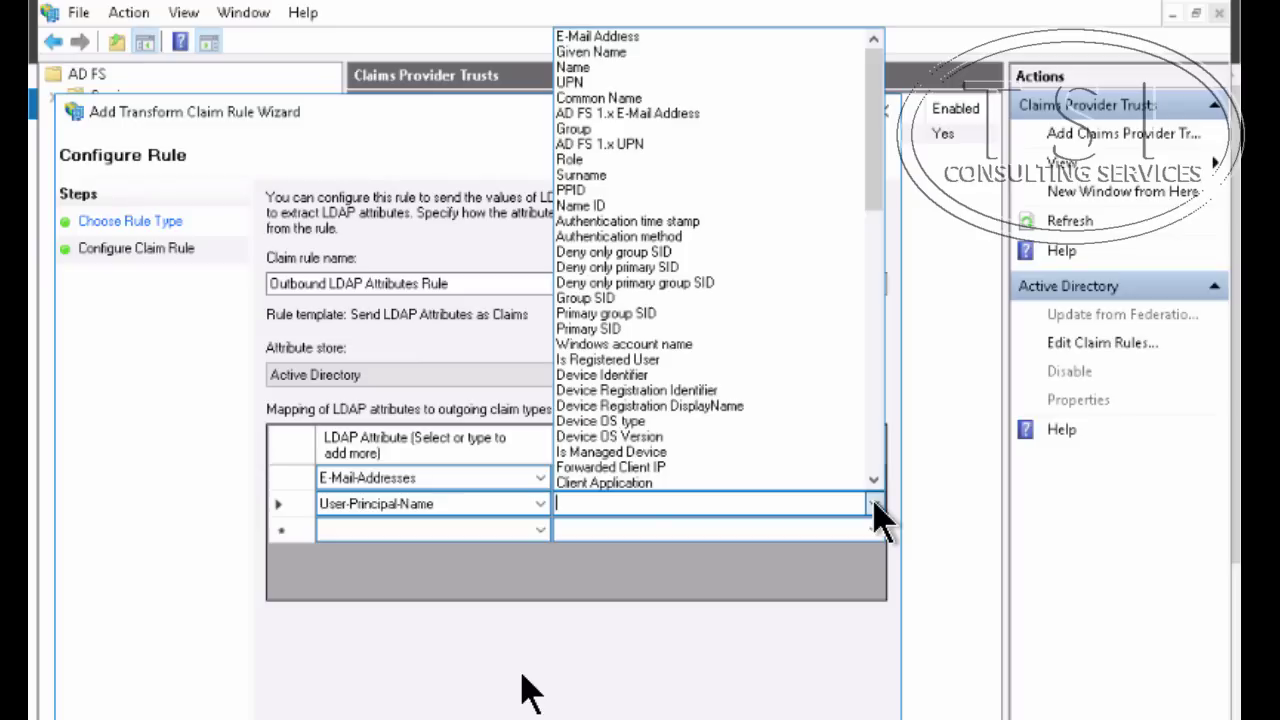
left_click(777, 83)
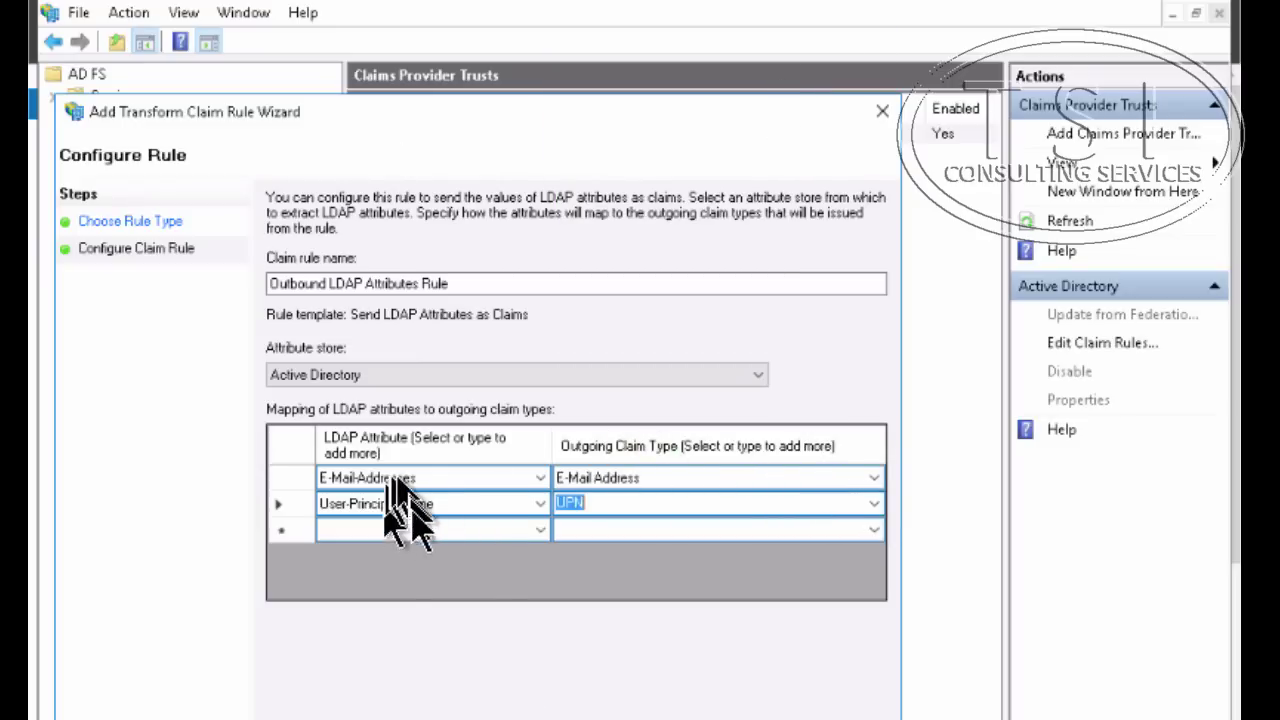
Map Display-Name to Name in the third row and finish saving the rule
left_click(541, 529)
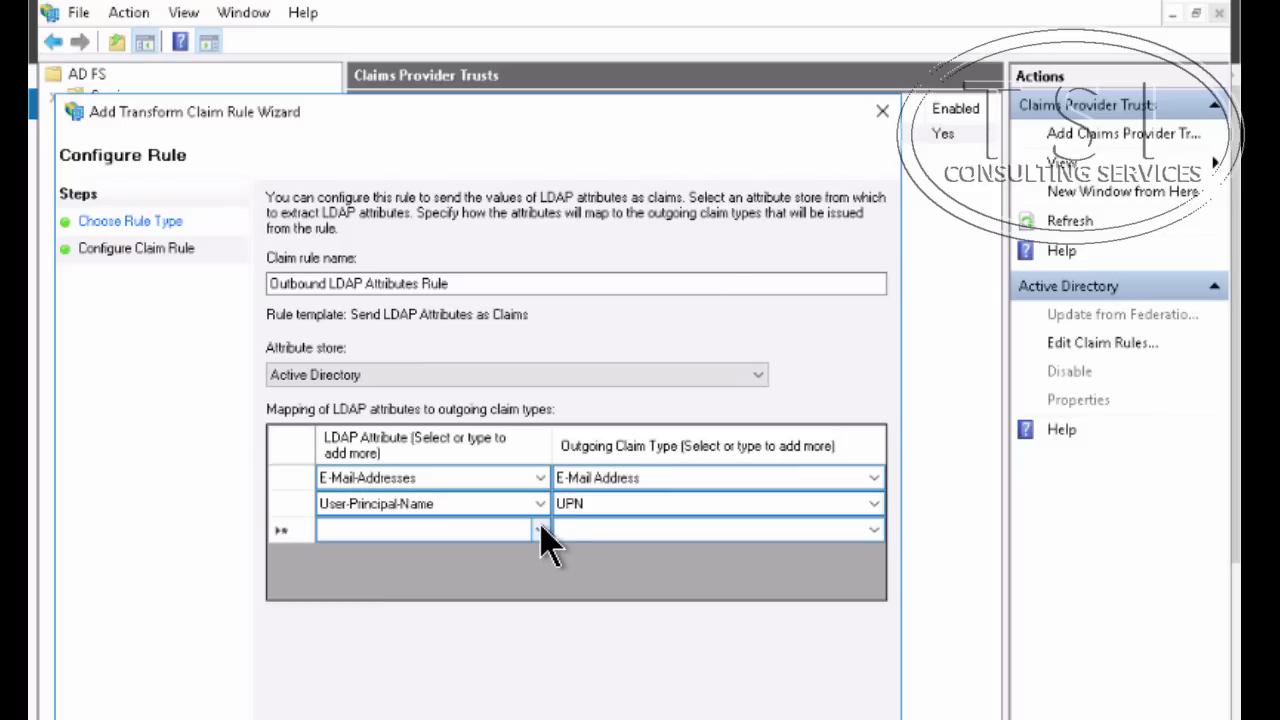
left_click(541, 529)
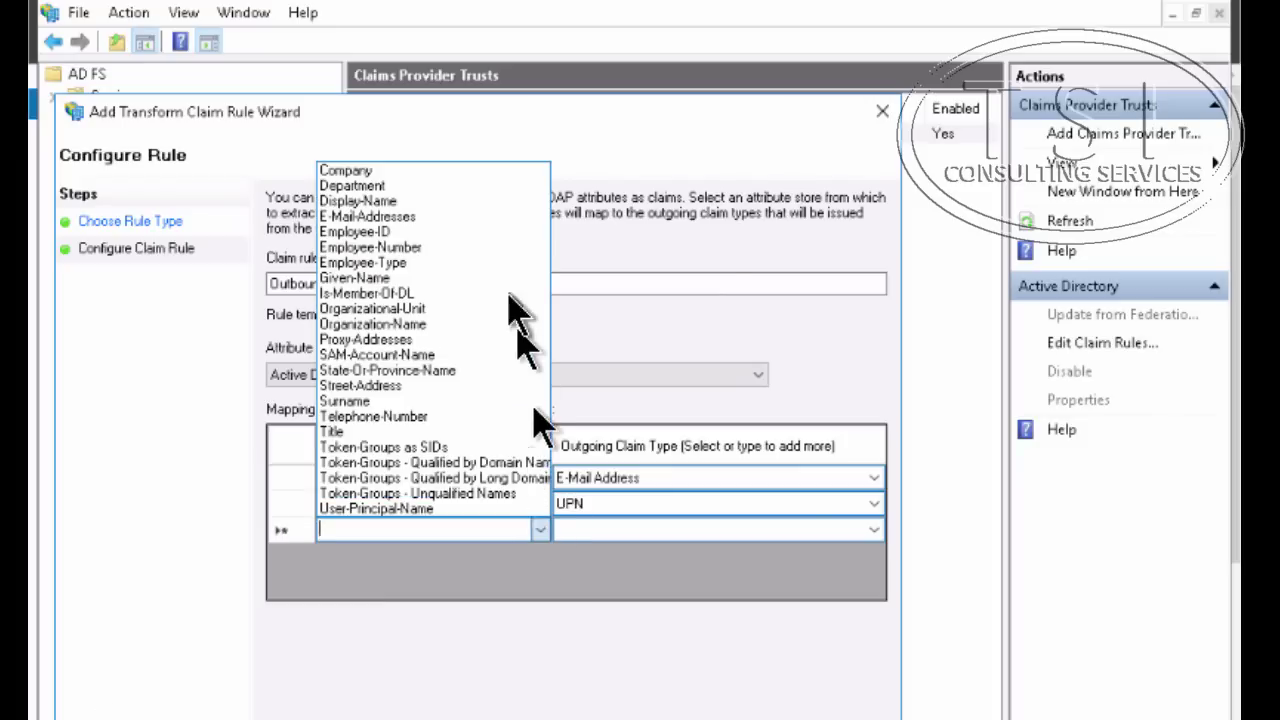
left_click(488, 203)
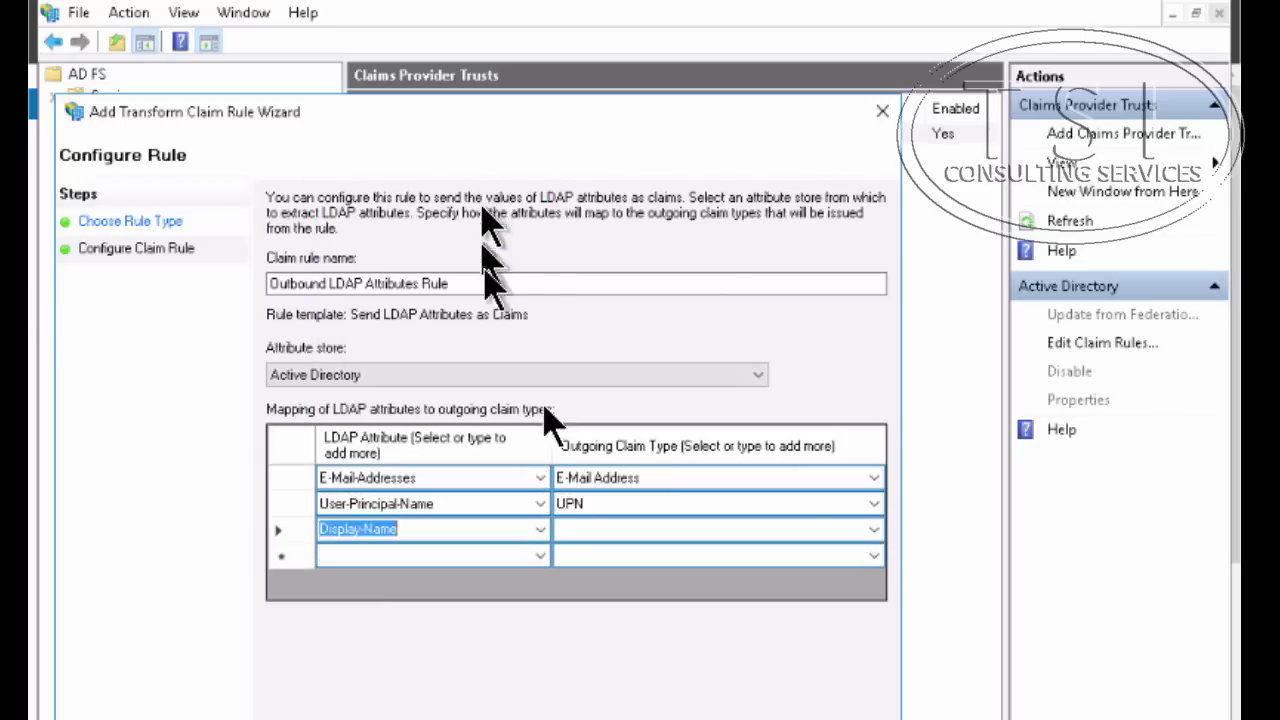
left_click(872, 538)
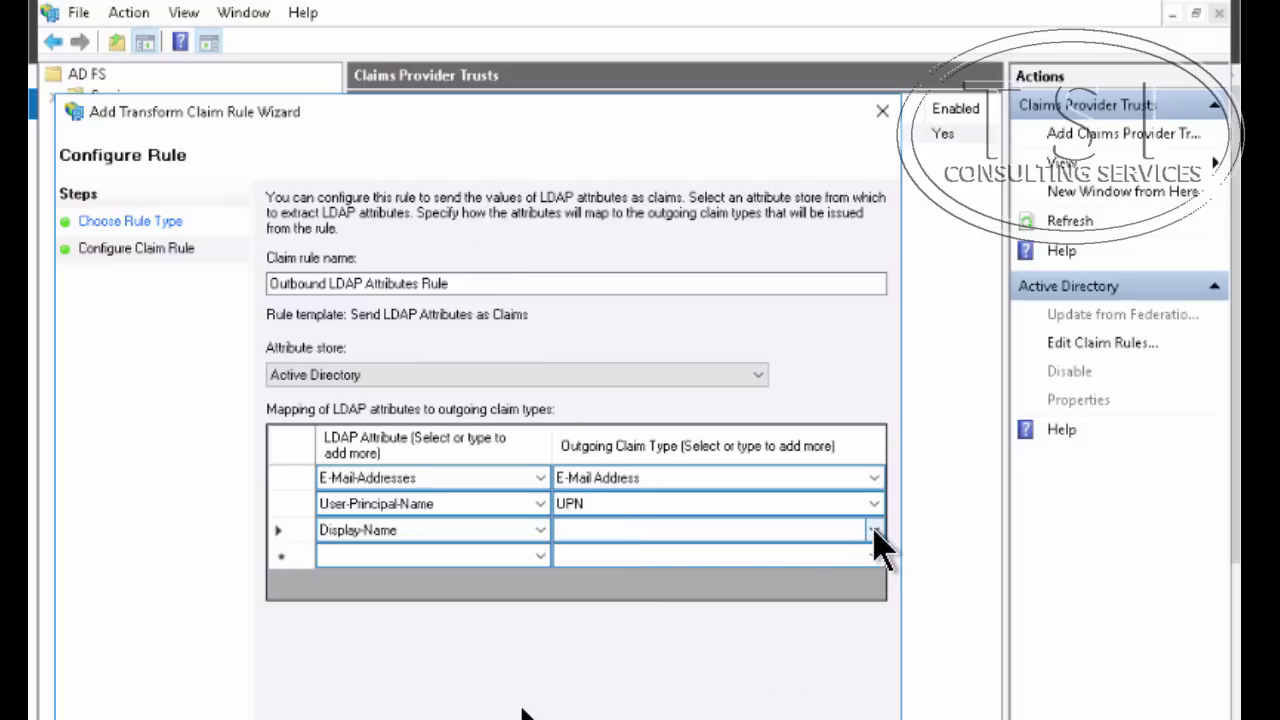
left_click(872, 538)
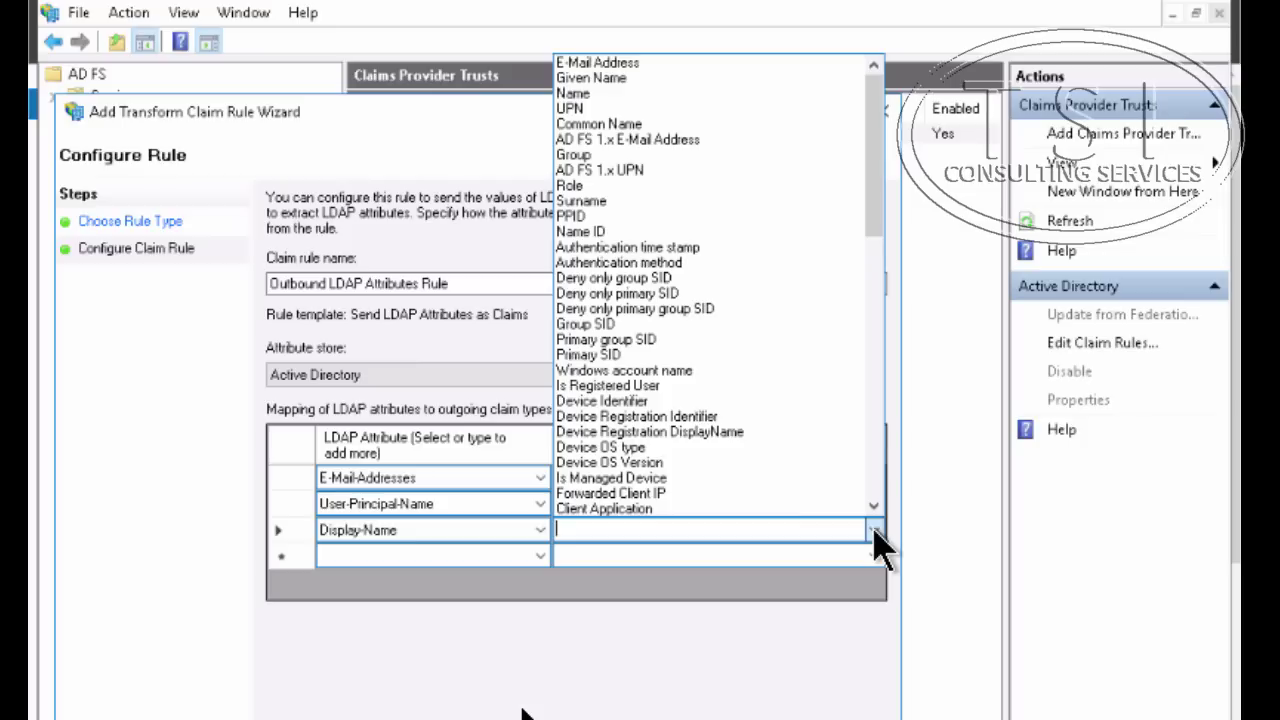
left_click(677, 93)
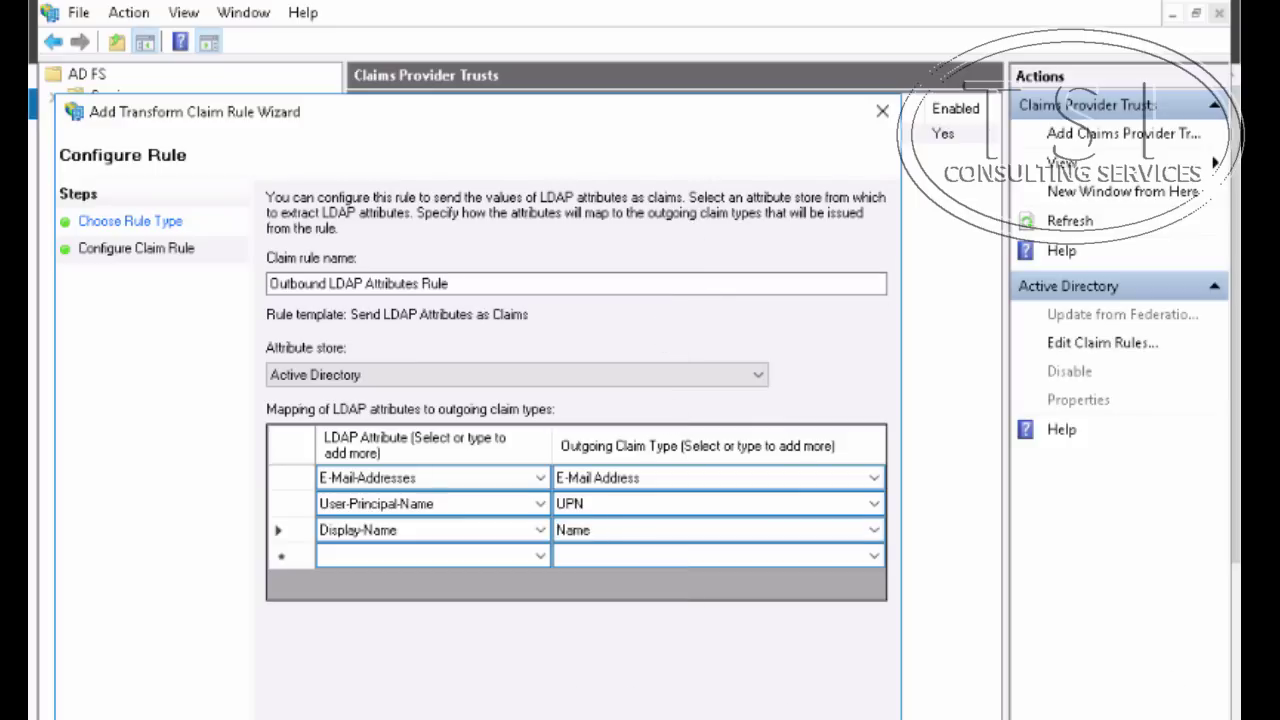
key("Return")
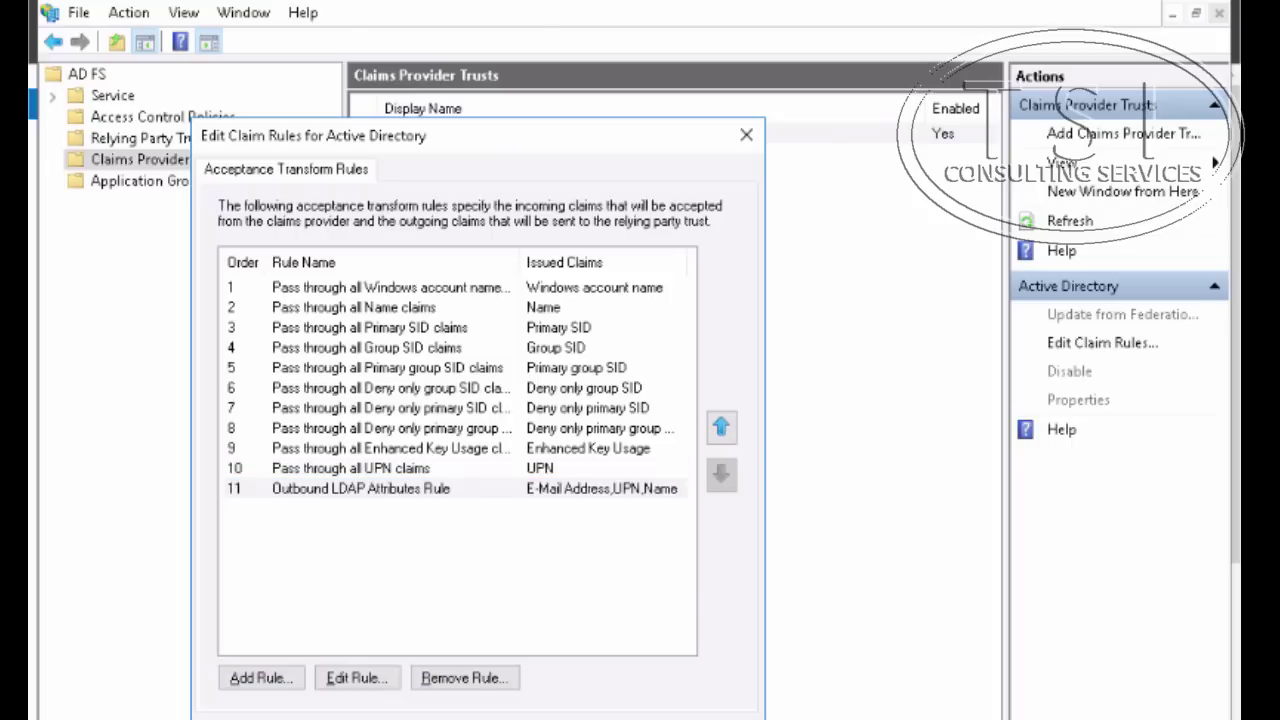
Confirm the Active Directory claim rules with OK and highlight the lab step on trusting incoming claims
key("Return")
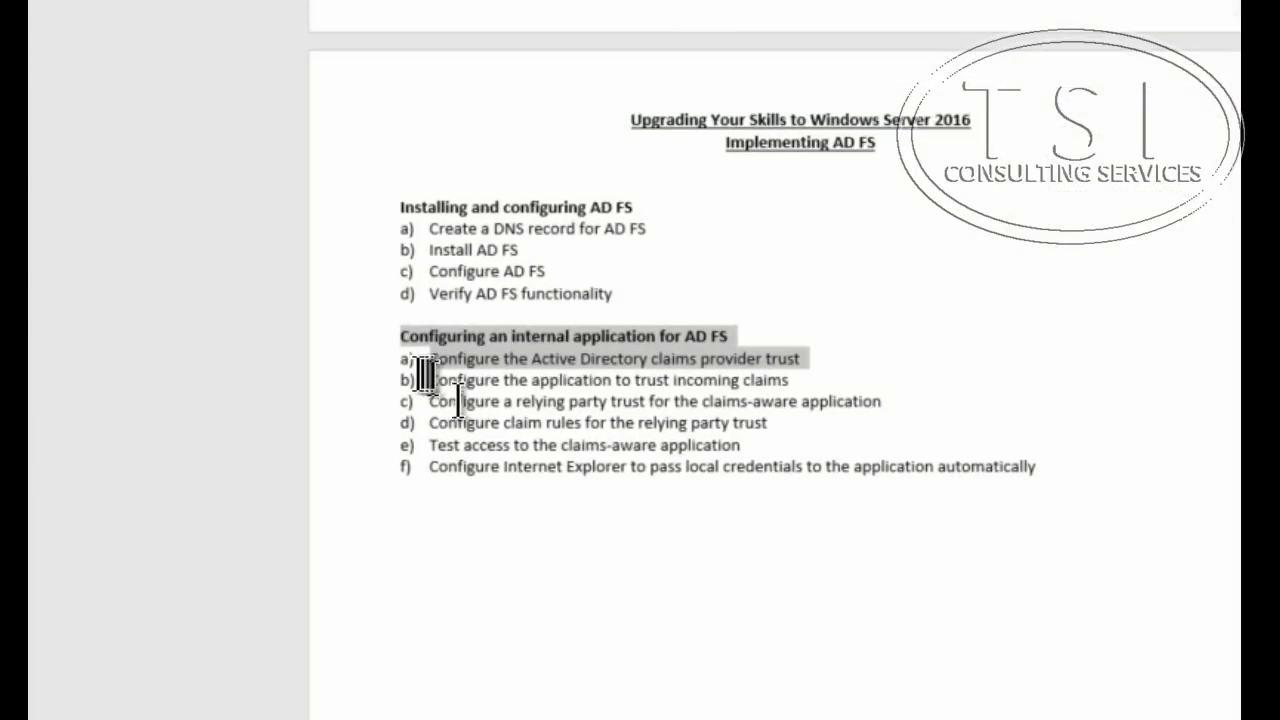
left_click_drag(429, 380, 885, 375)
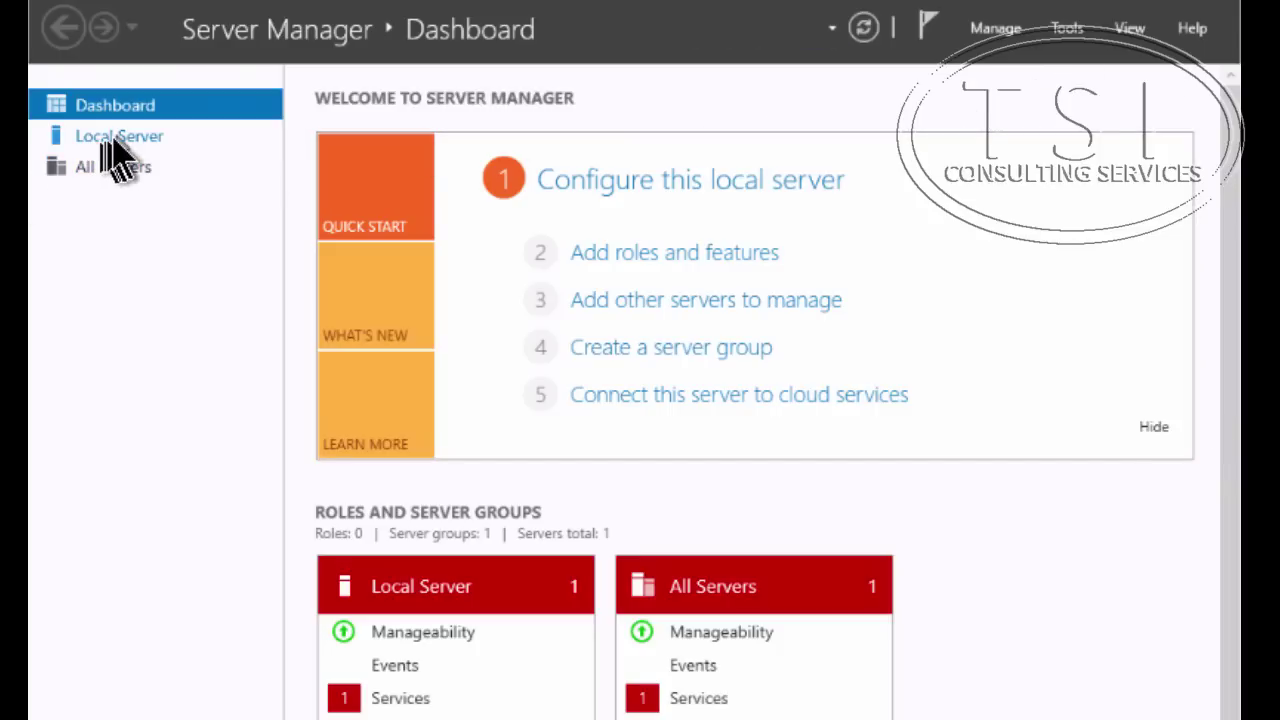
From Local Server, launch the Windows Identity Foundation Federation Utility from the Tools menu
left_click(110, 140)
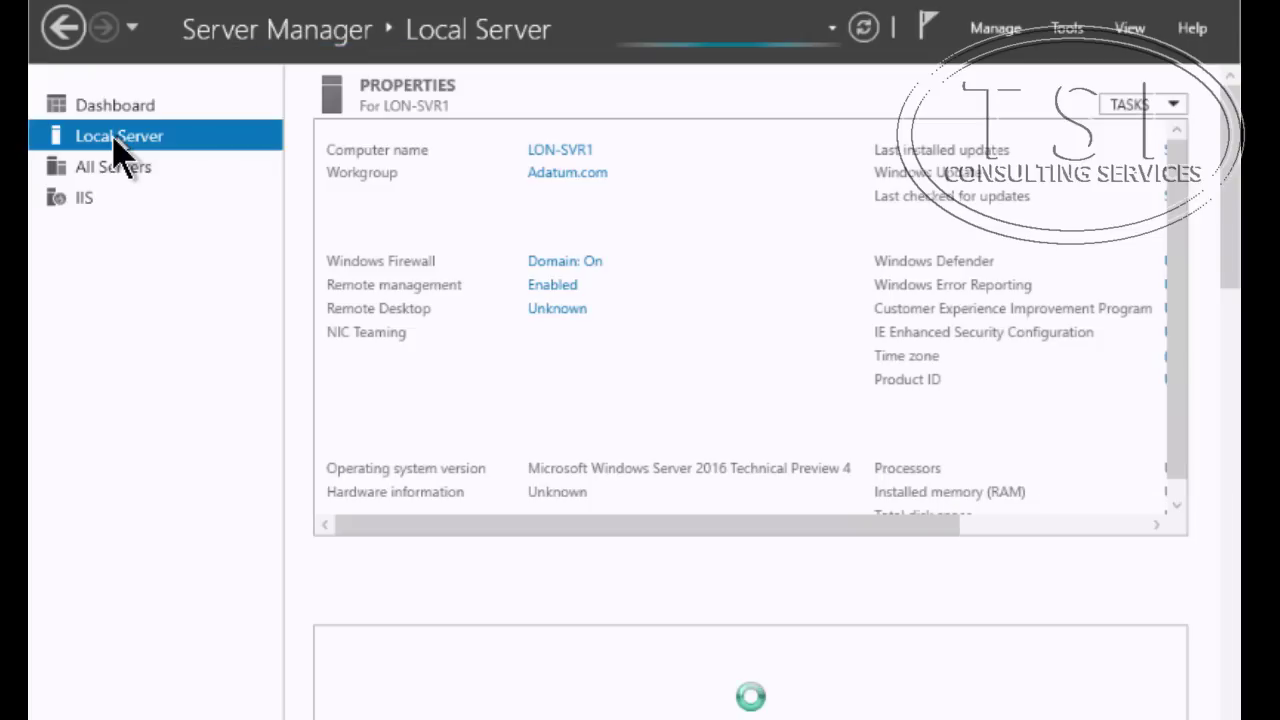
left_click(1066, 30)
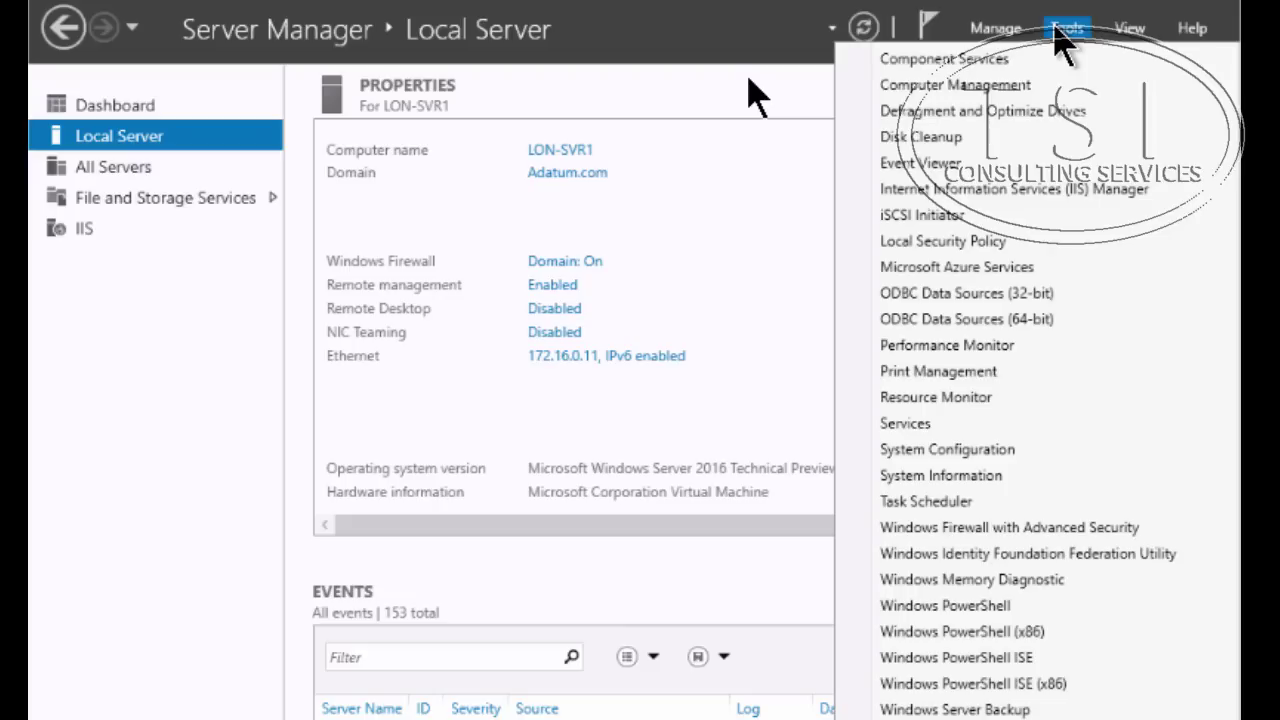
left_click(1040, 556)
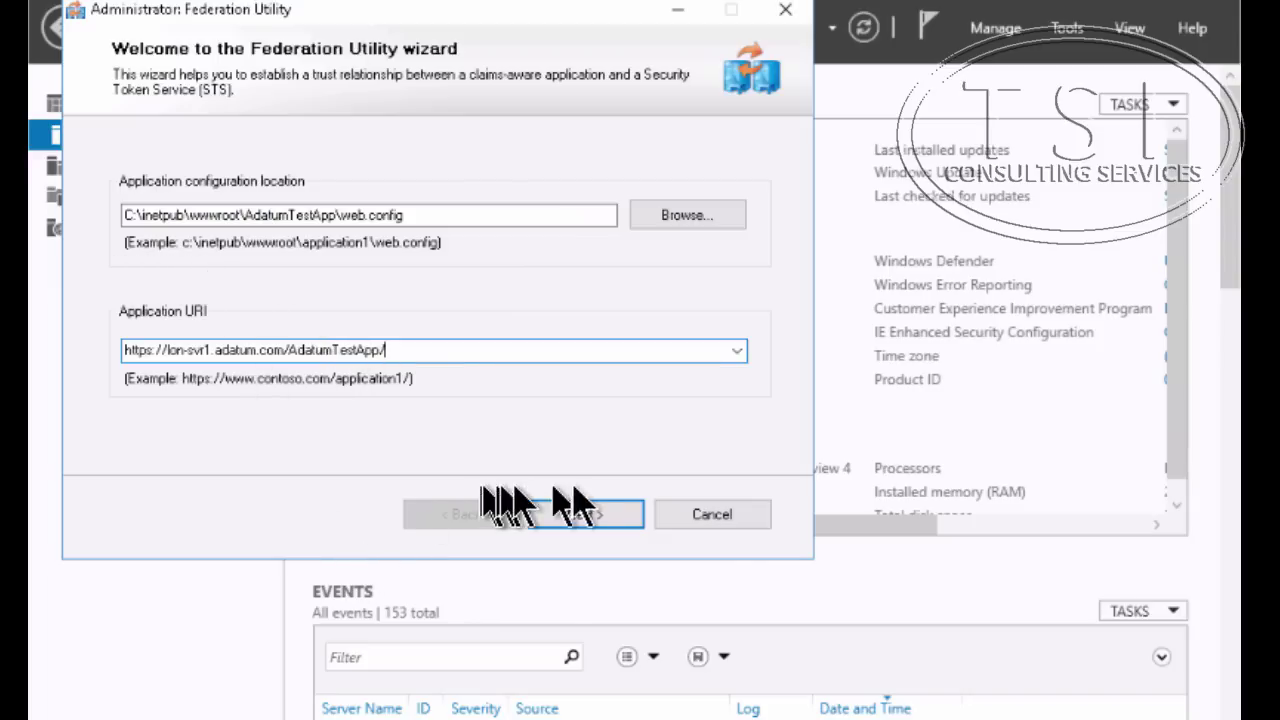
Choose to trust an existing STS, paste its federation metadata location, and select no token encryption
left_click(580, 514)
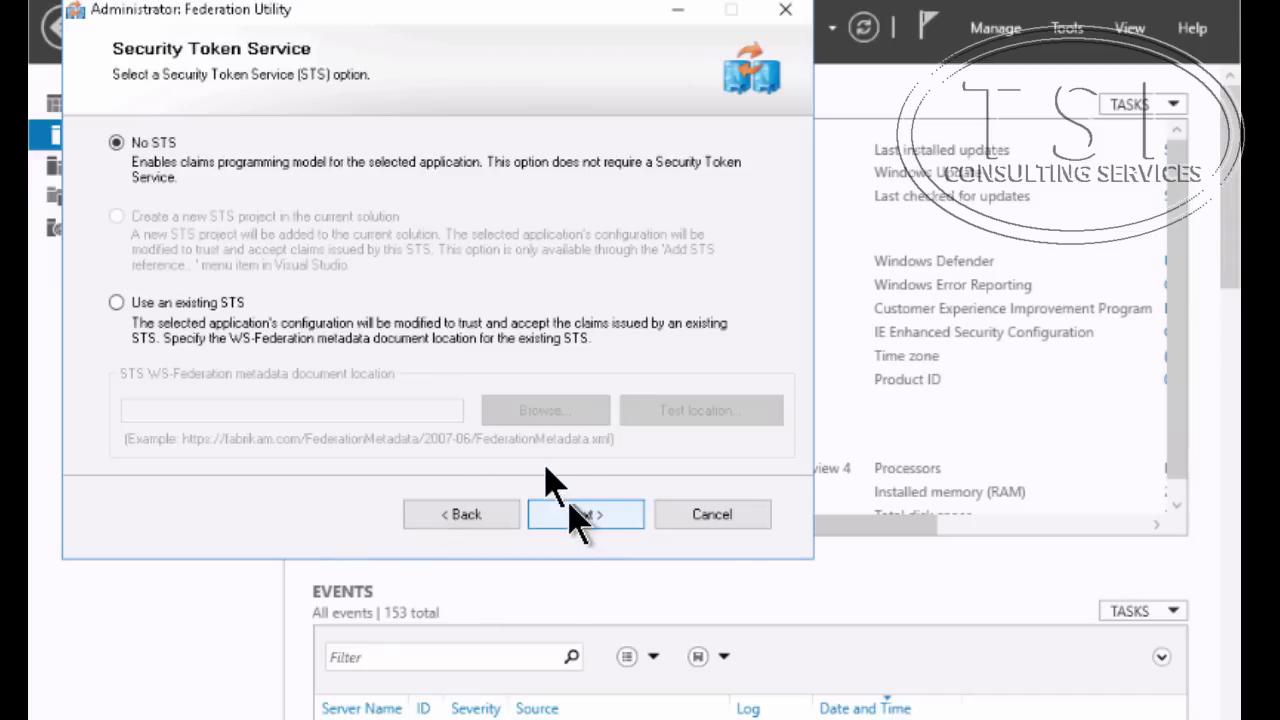
left_click(136, 304)
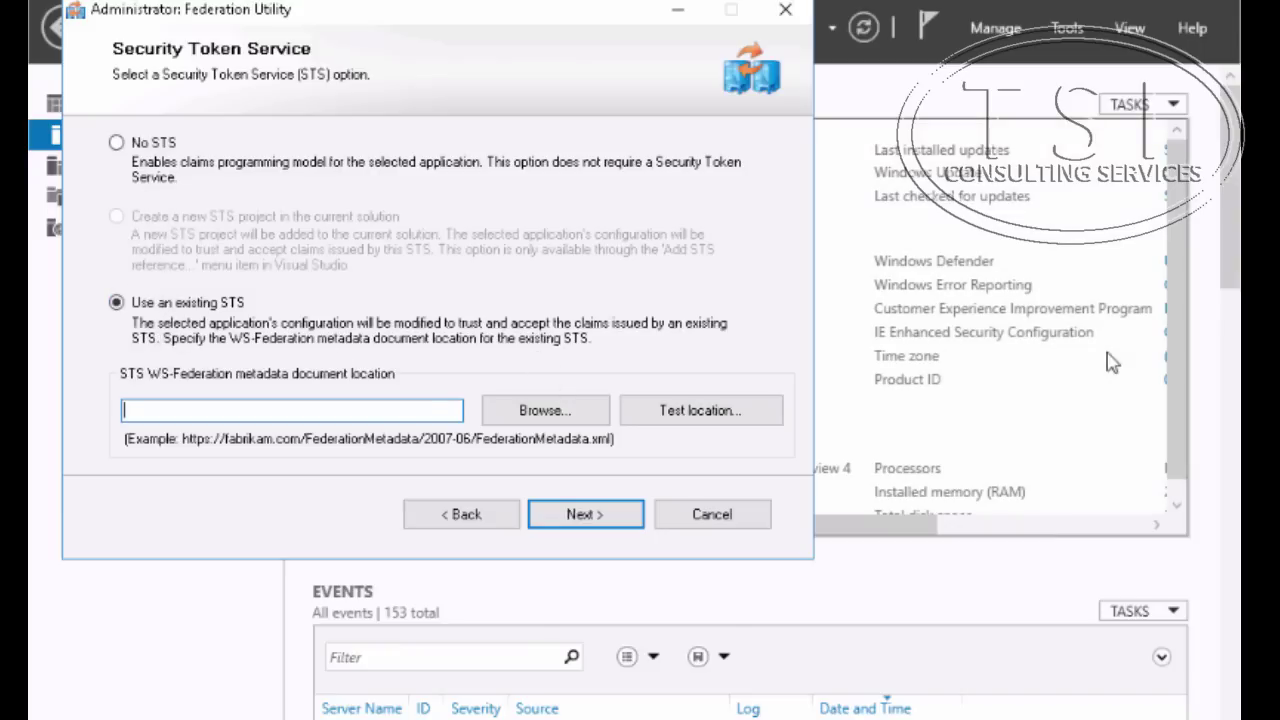
type("https://adfs.adatum.com/federationmetadata/2007-06/federationmetadata.xml")
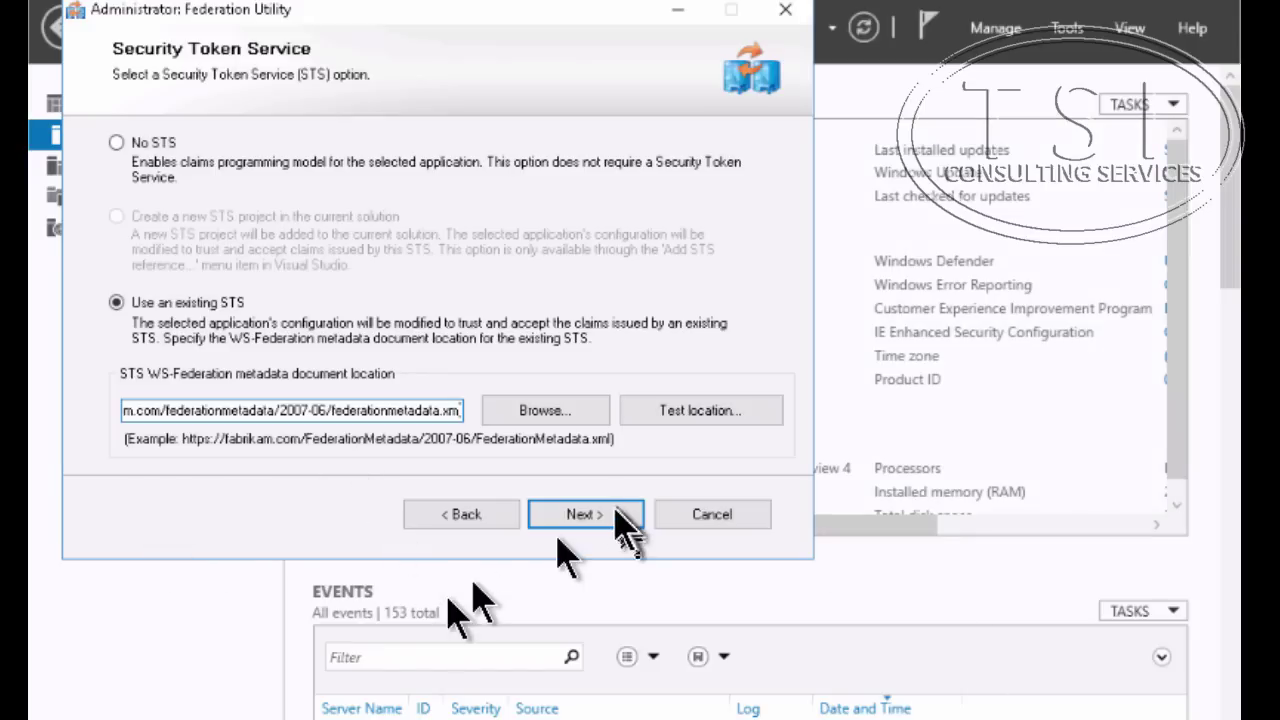
left_click(594, 522)
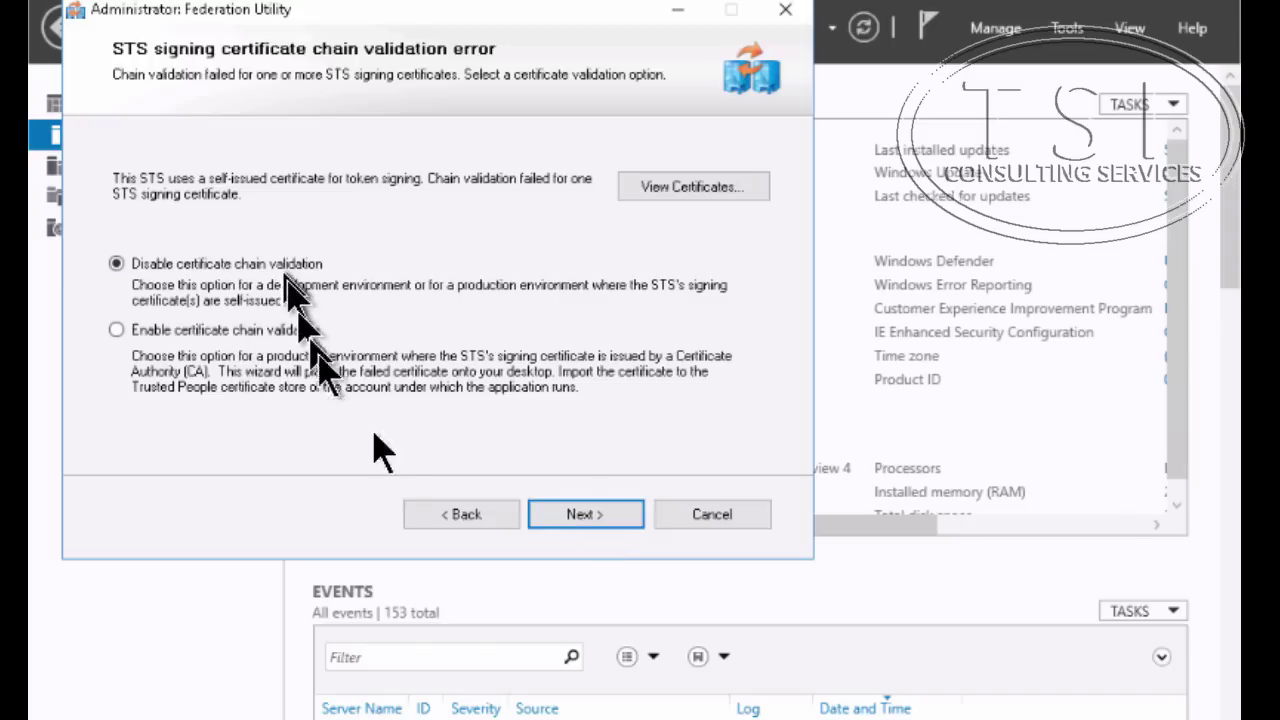
left_click(566, 540)
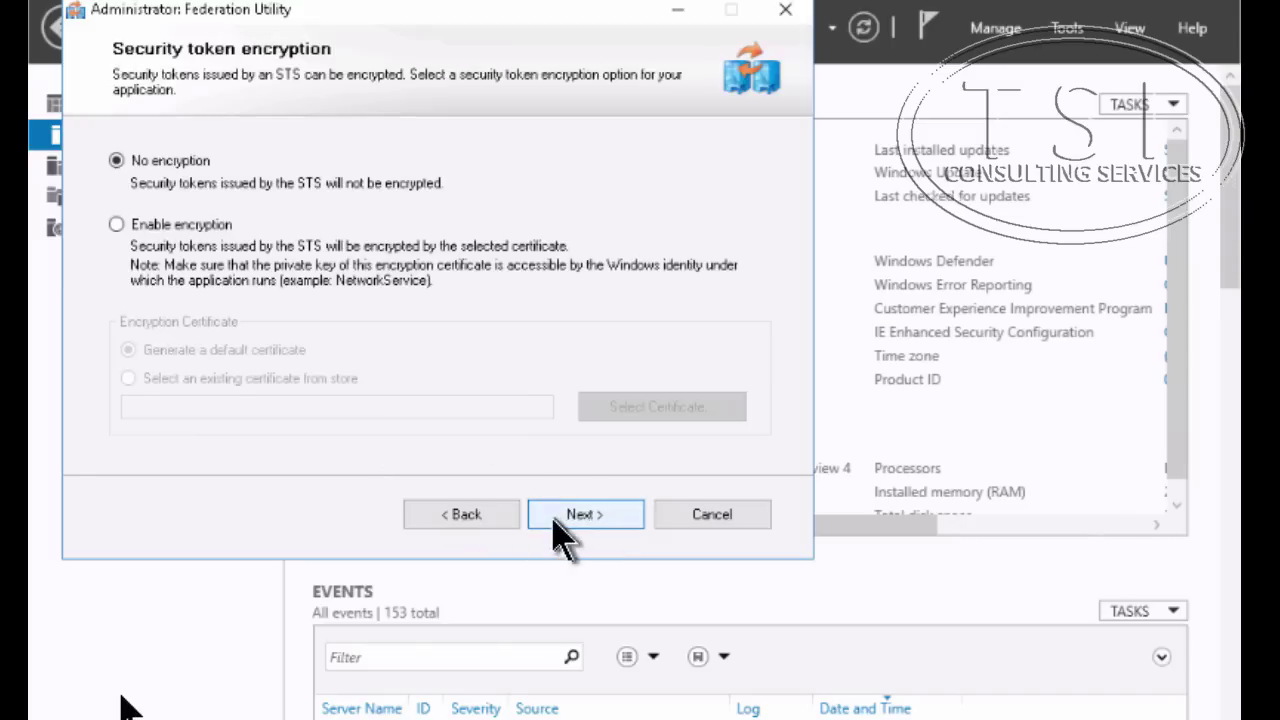
left_click(556, 520)
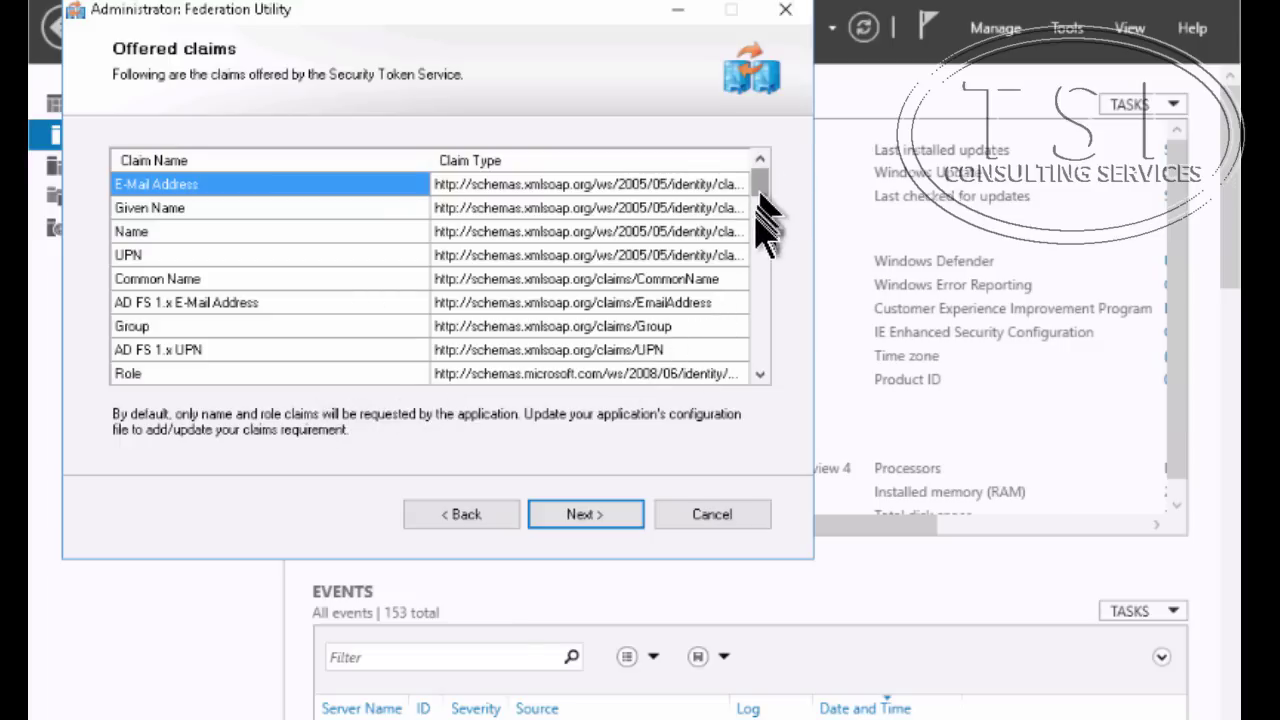
Review the offered claims and summary, then finish and acknowledge the success message
left_click_drag(760, 200, 783, 112)
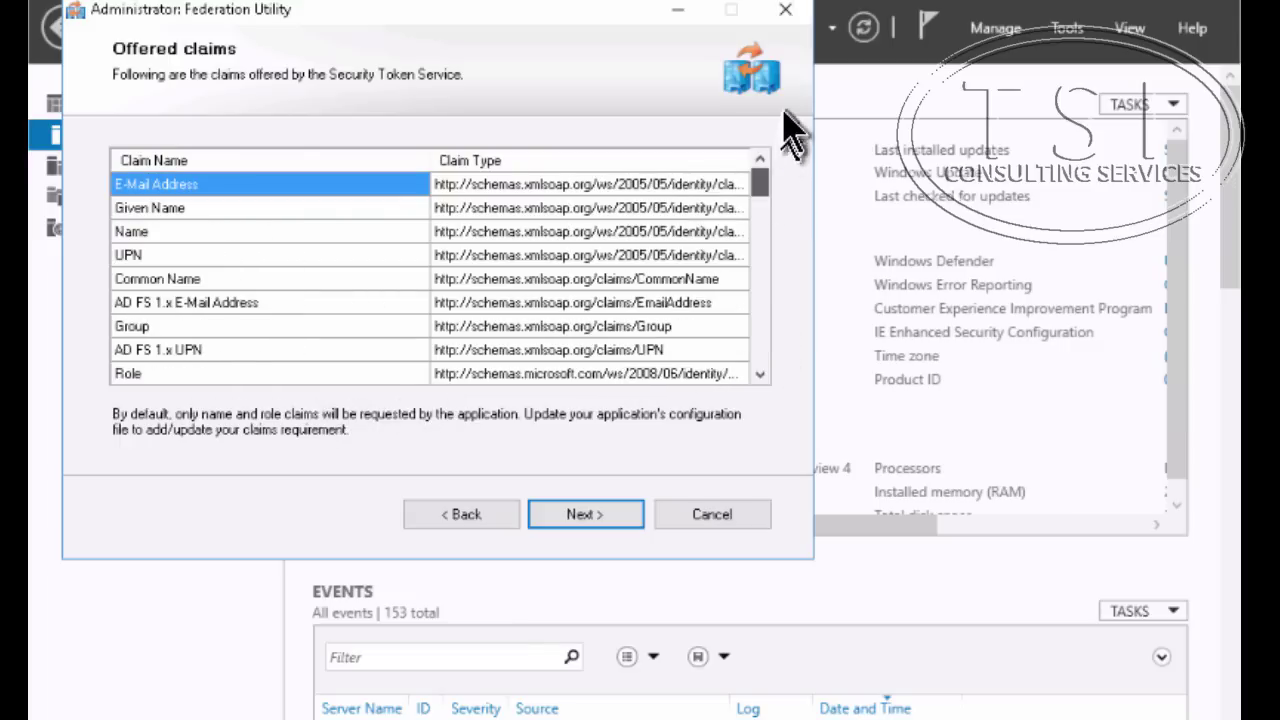
left_click(590, 522)
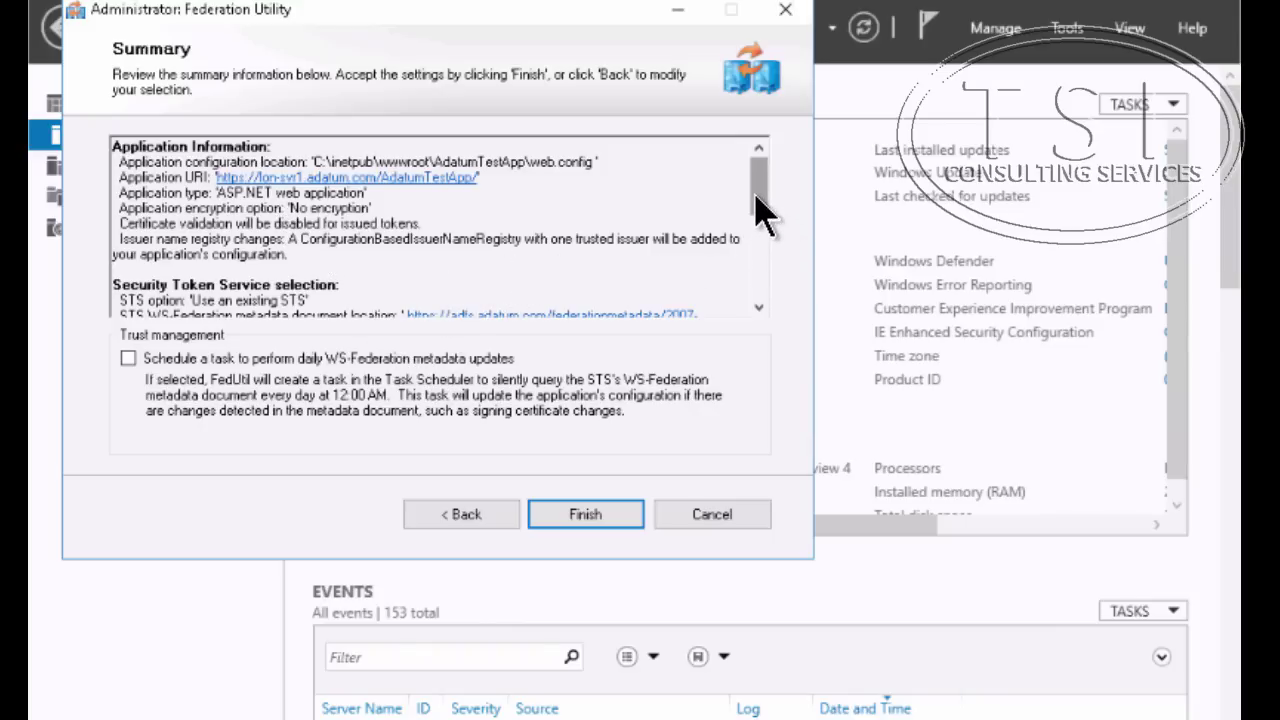
left_click_drag(760, 212, 778, 265)
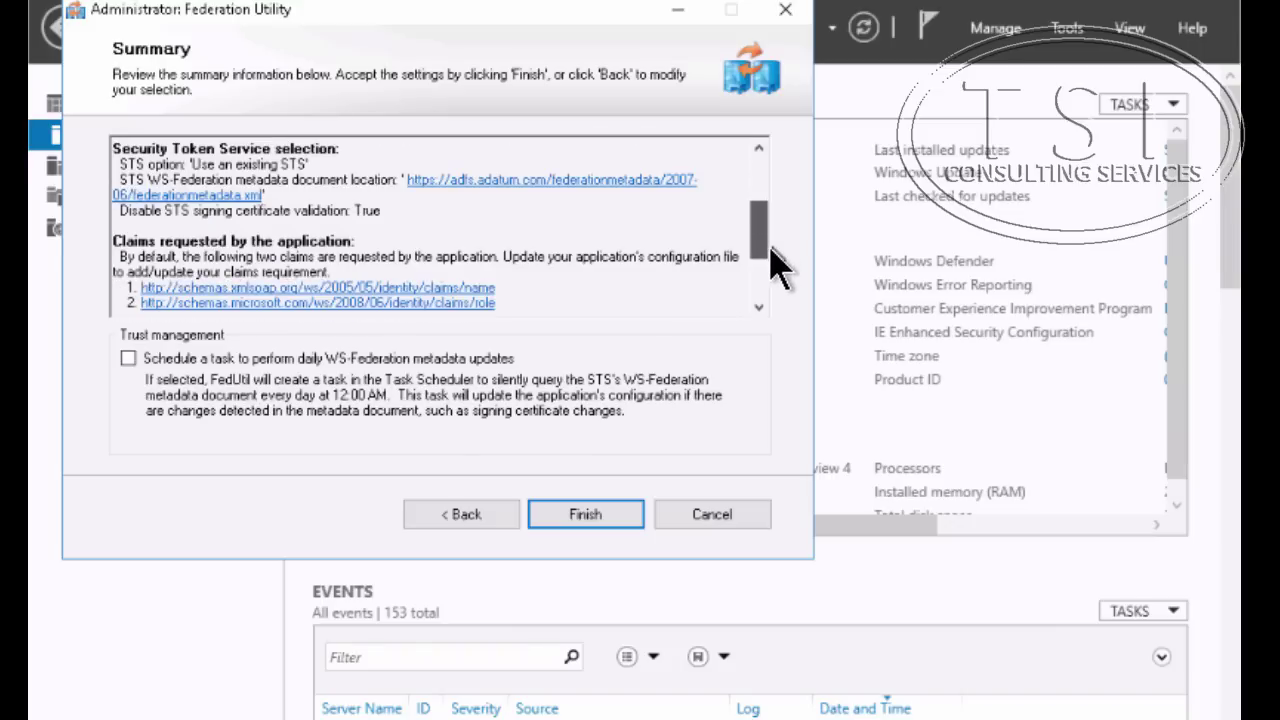
scroll(778, 265, "down", 1)
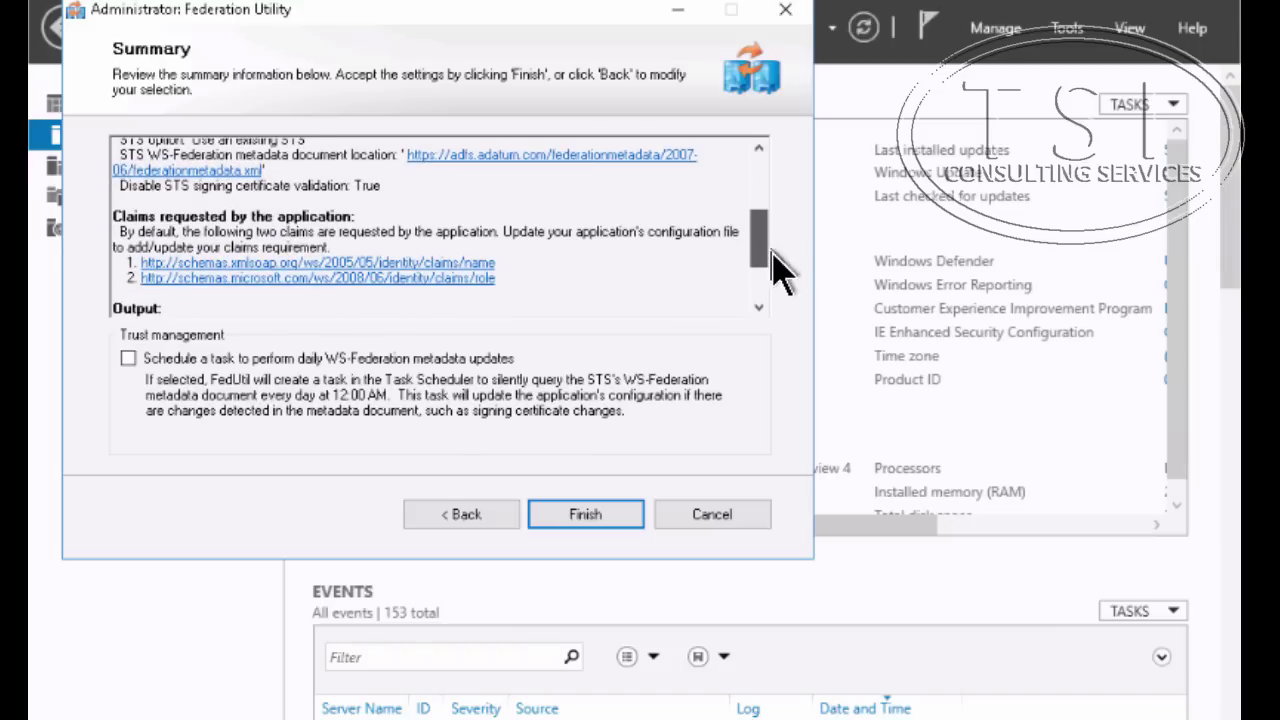
scroll(777, 270, "down", 2)
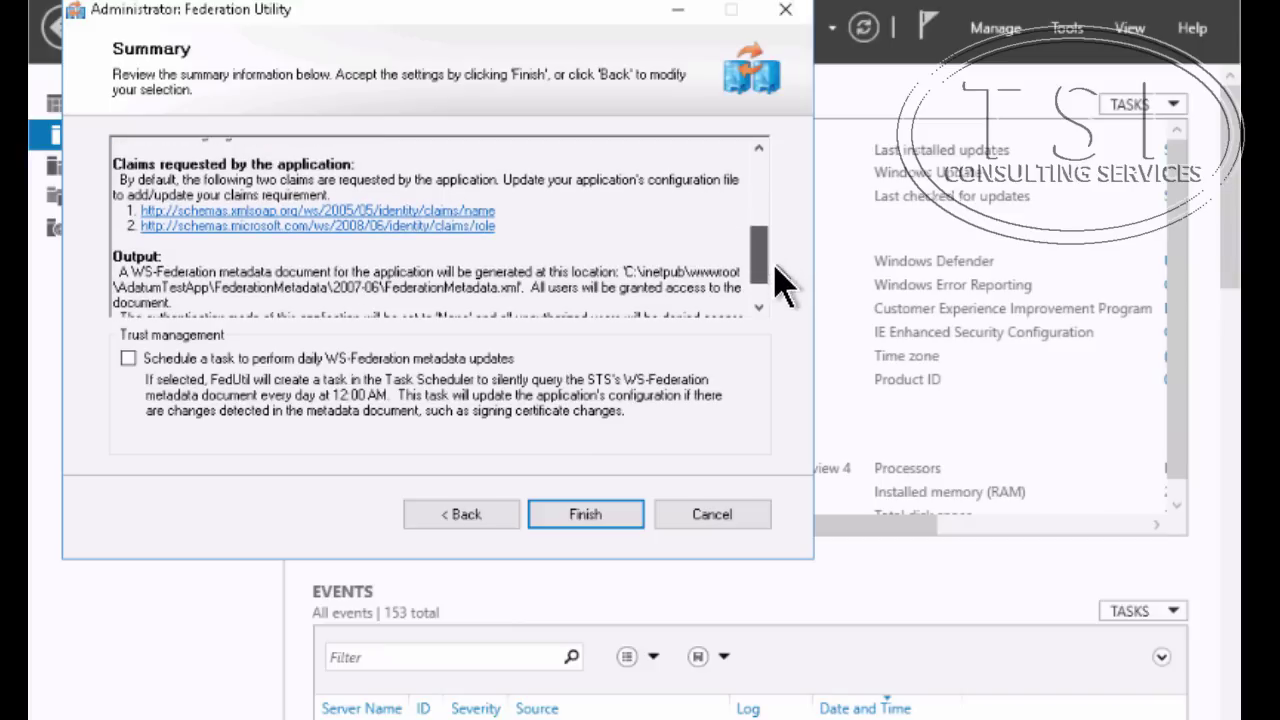
scroll(777, 290, "down", 2)
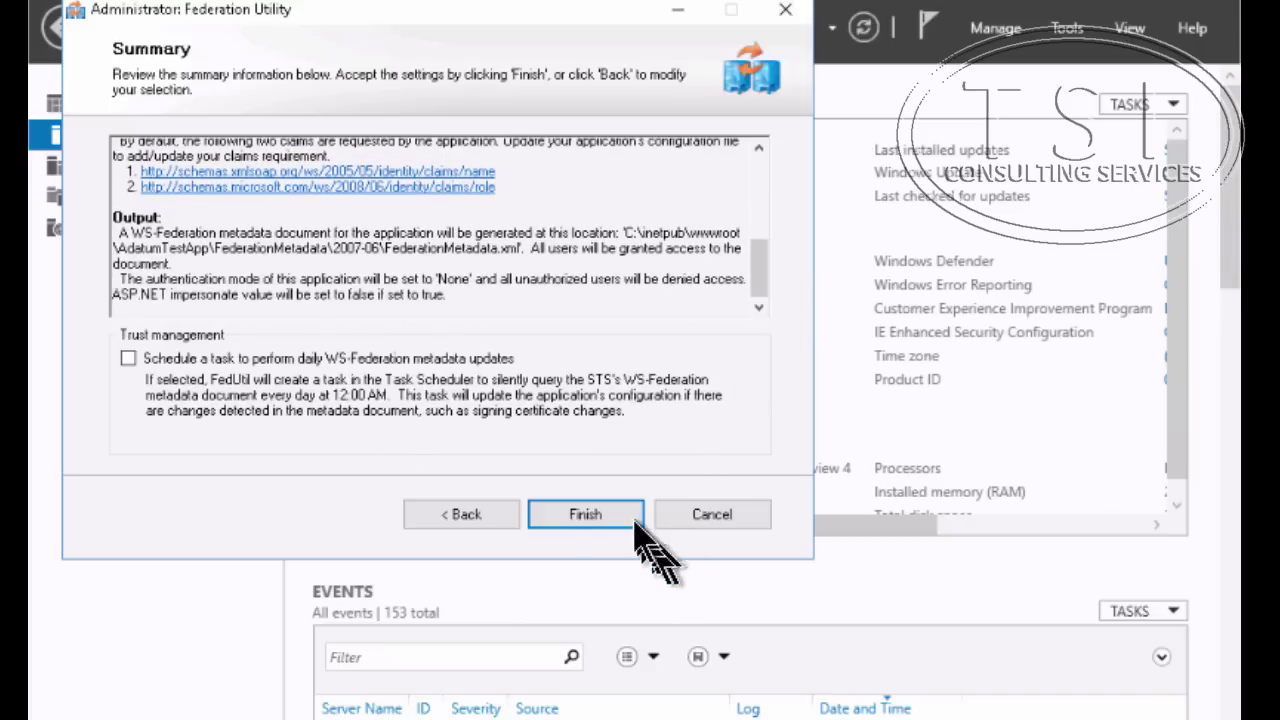
left_click(580, 514)
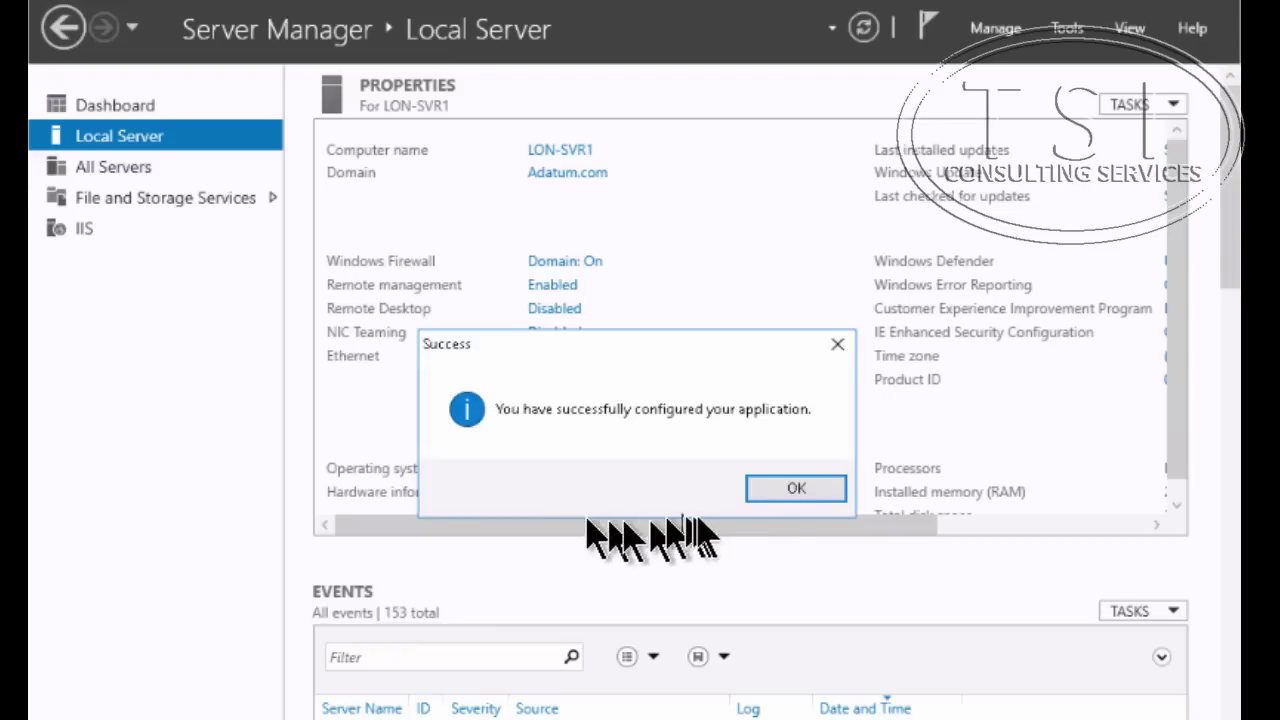
left_click(795, 489)
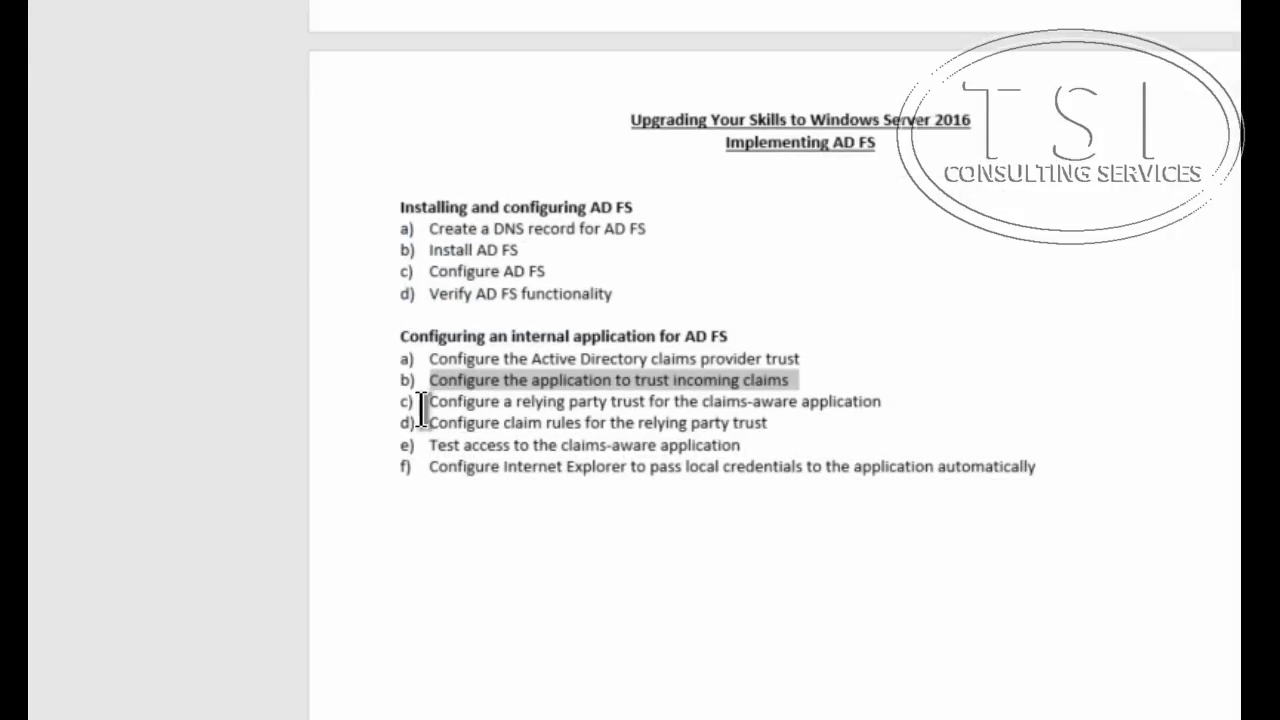
Mark lab step c) in Word, then show the Relying Party Trusts list in AD FS Management
left_click(422, 402)
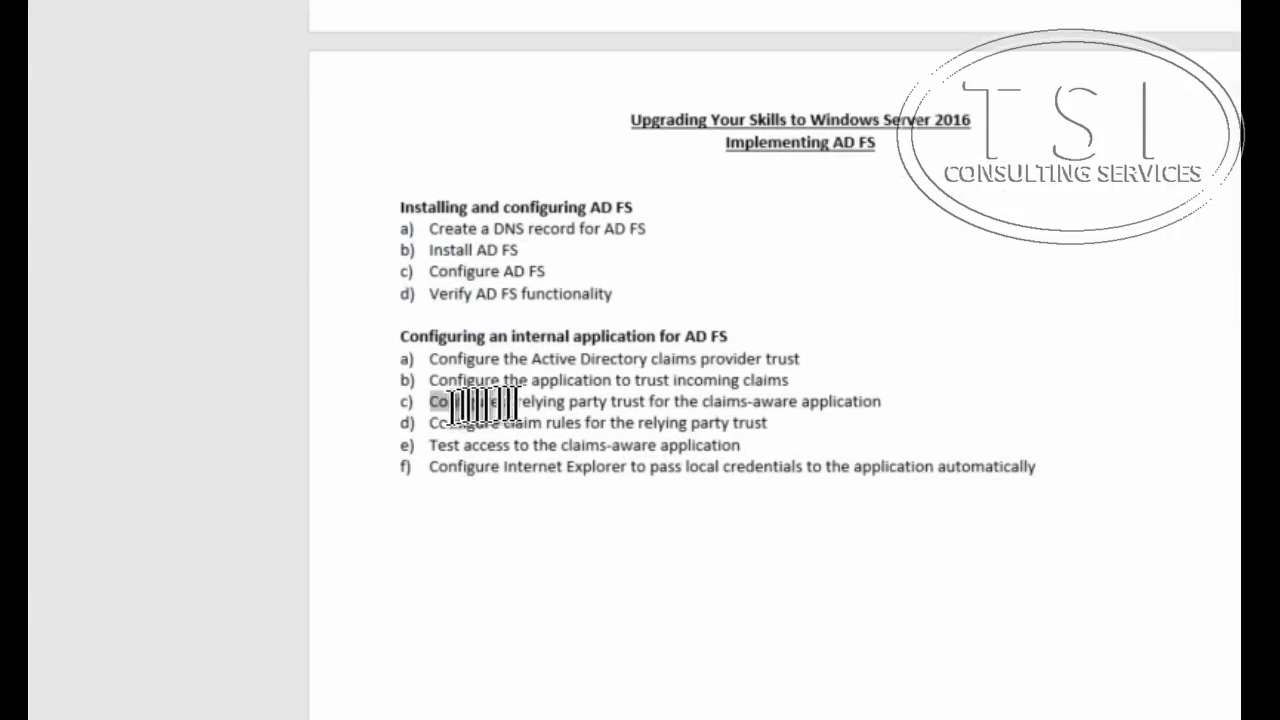
left_click(930, 421, "shift")
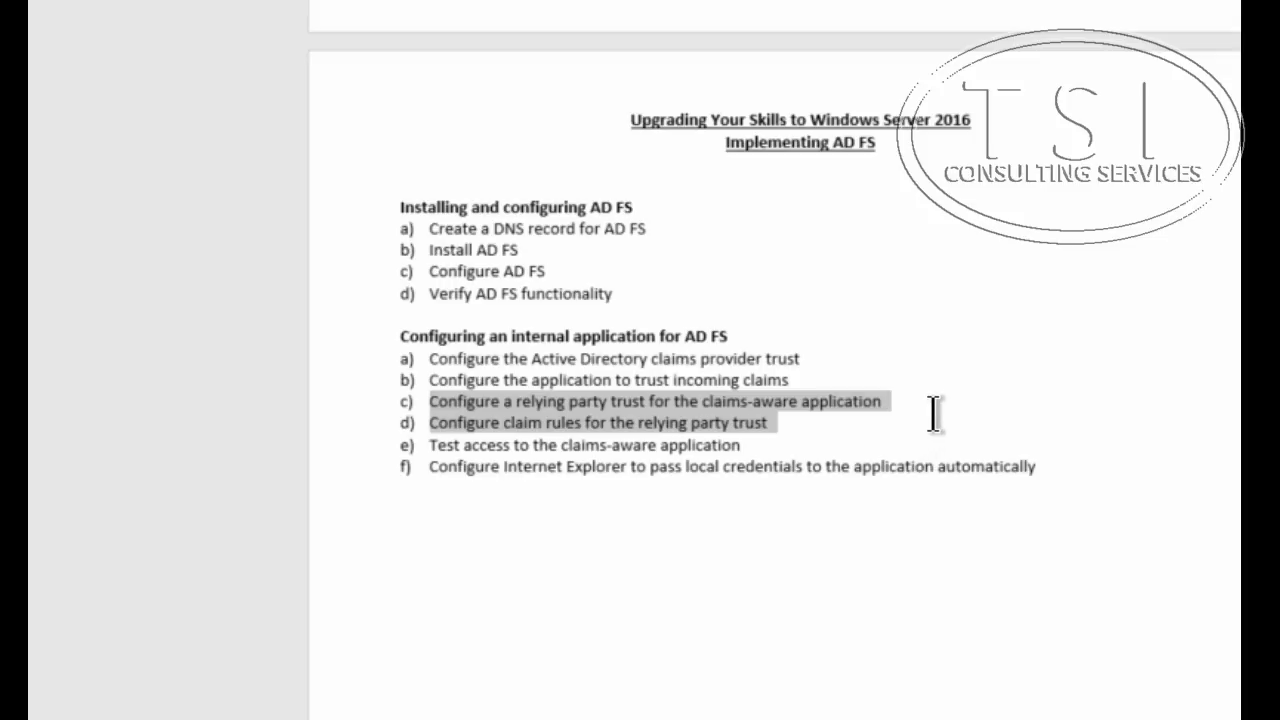
left_click(933, 409, "shift")
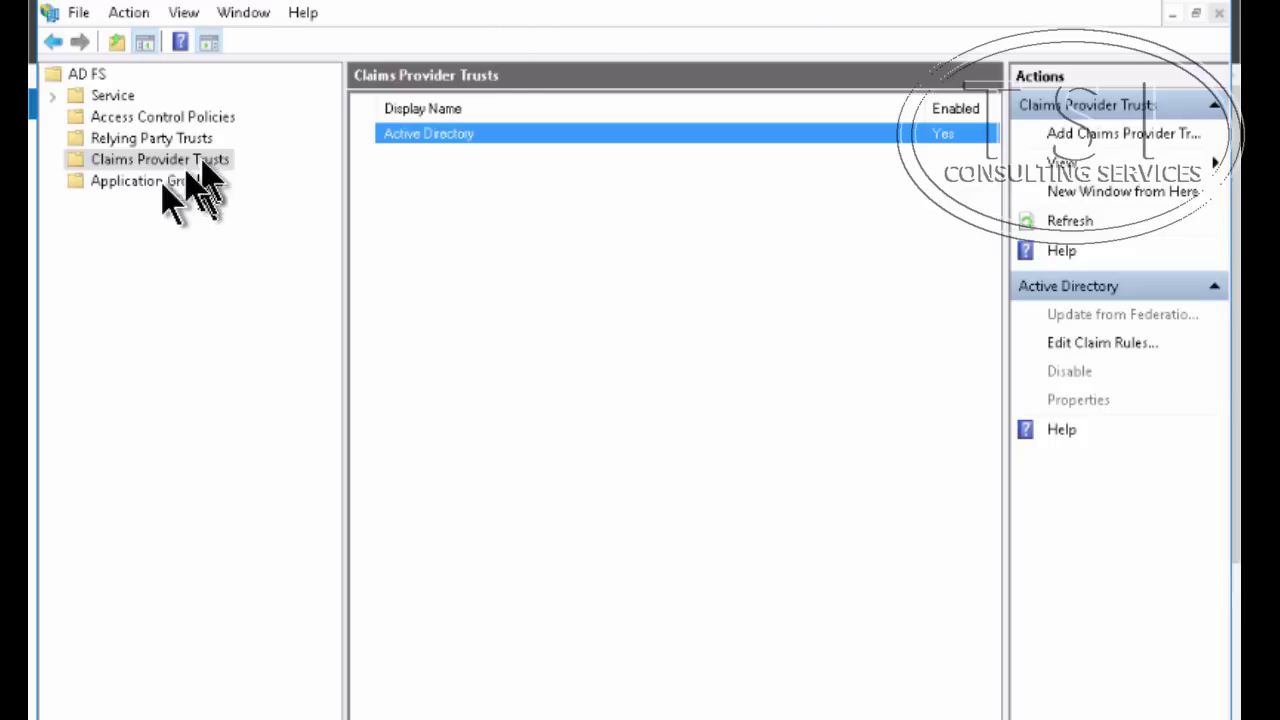
left_click(192, 138)
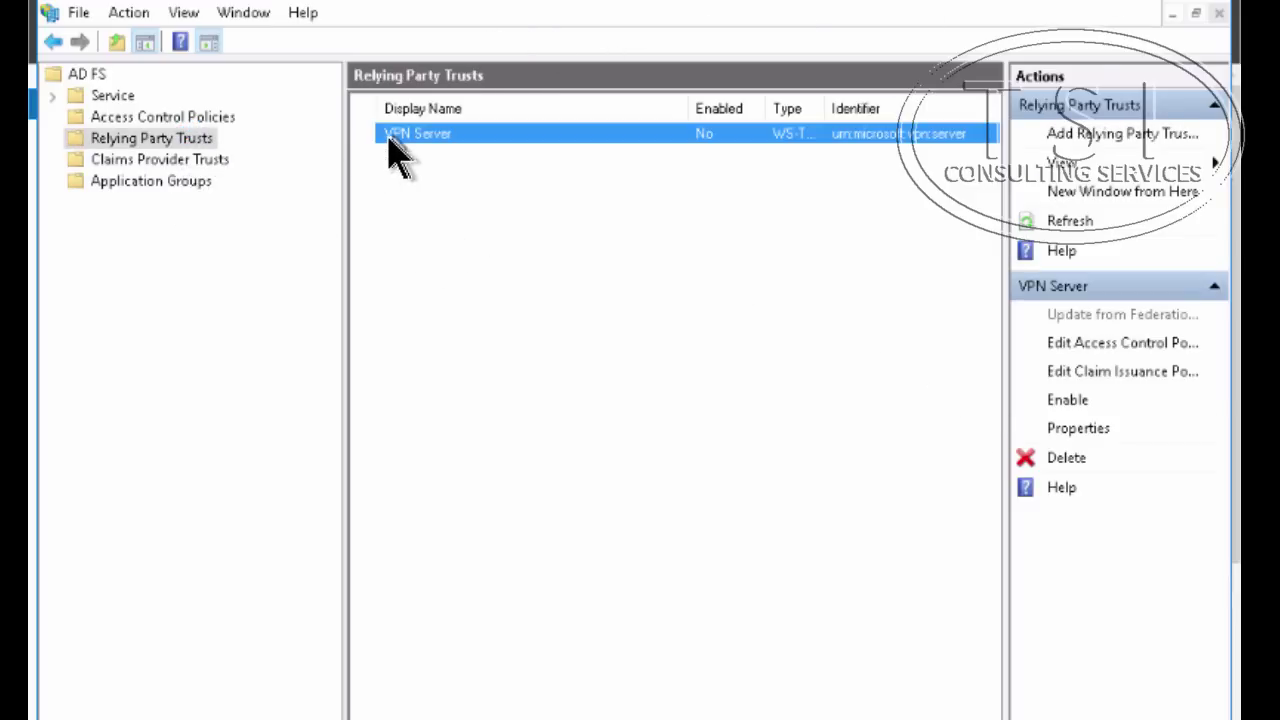
right_click(148, 136)
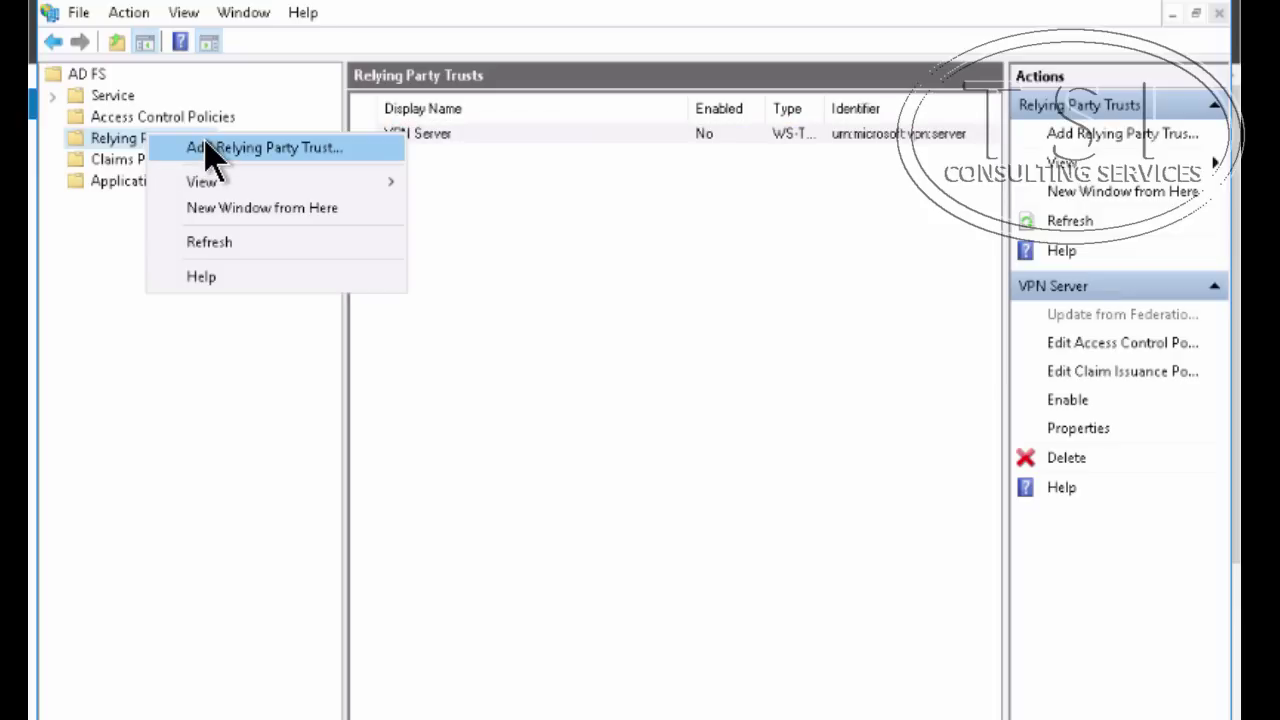
left_click(206, 146)
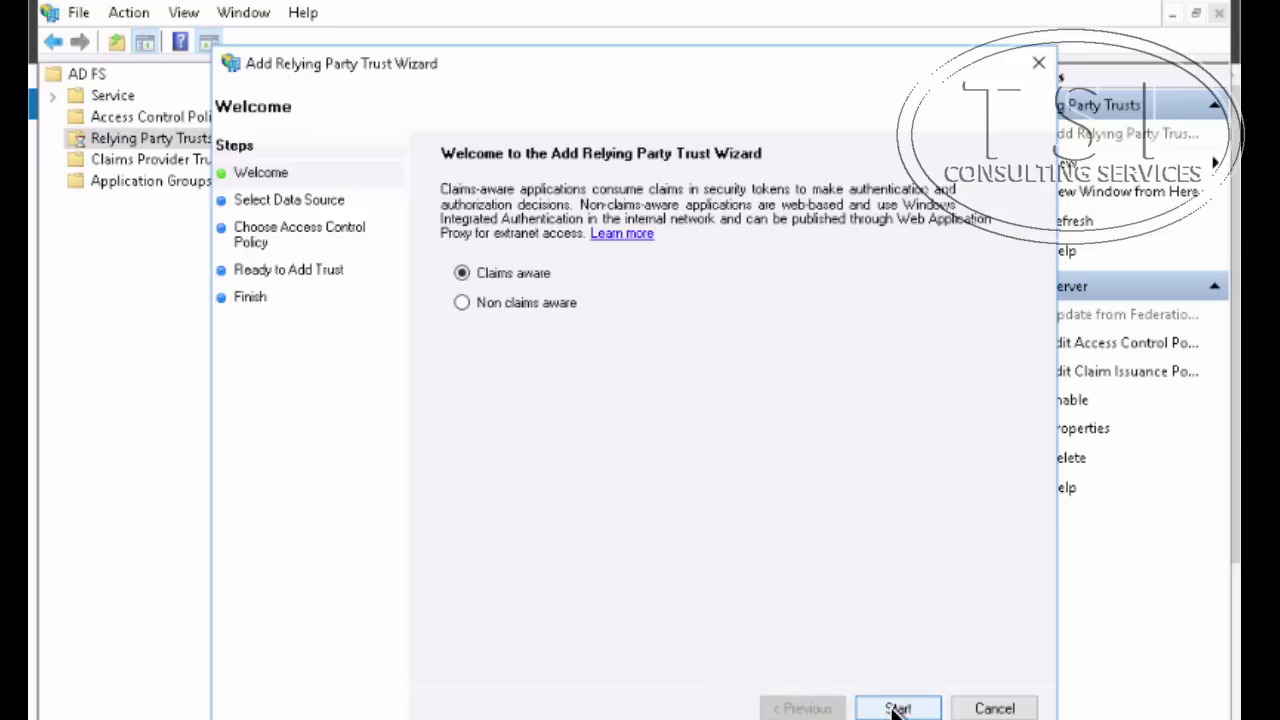
left_click(897, 708)
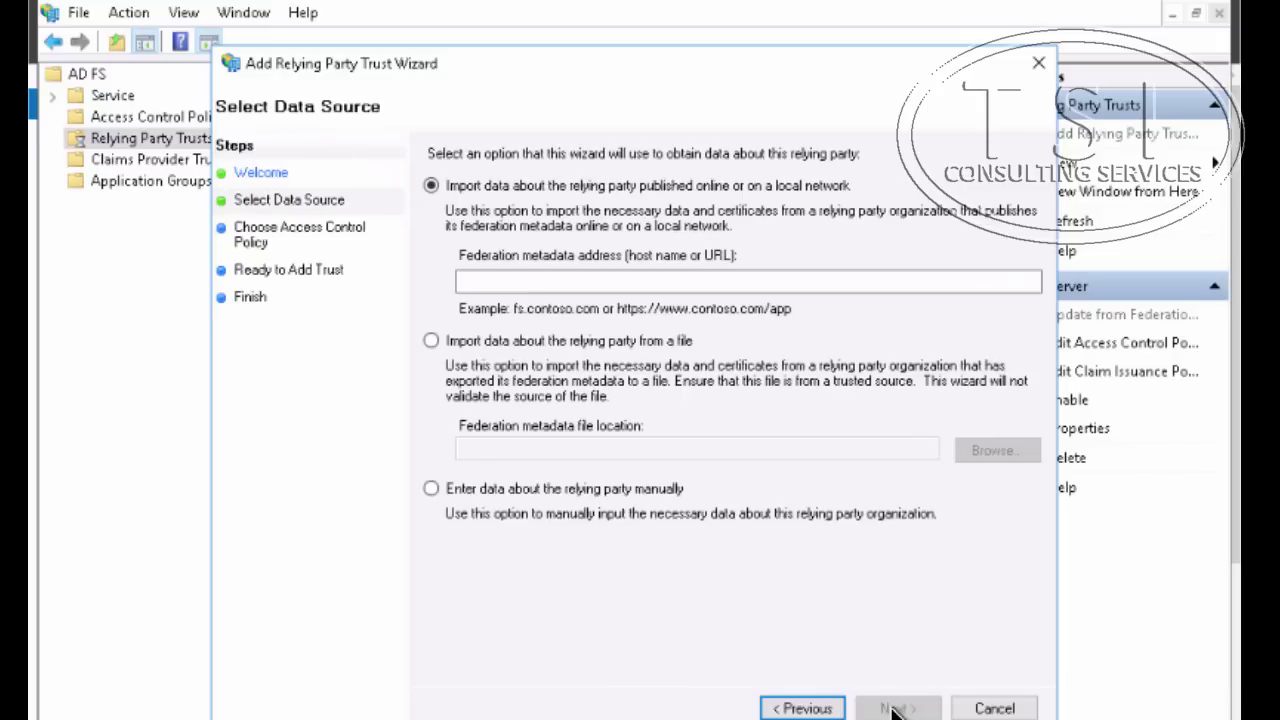
left_click(535, 284)
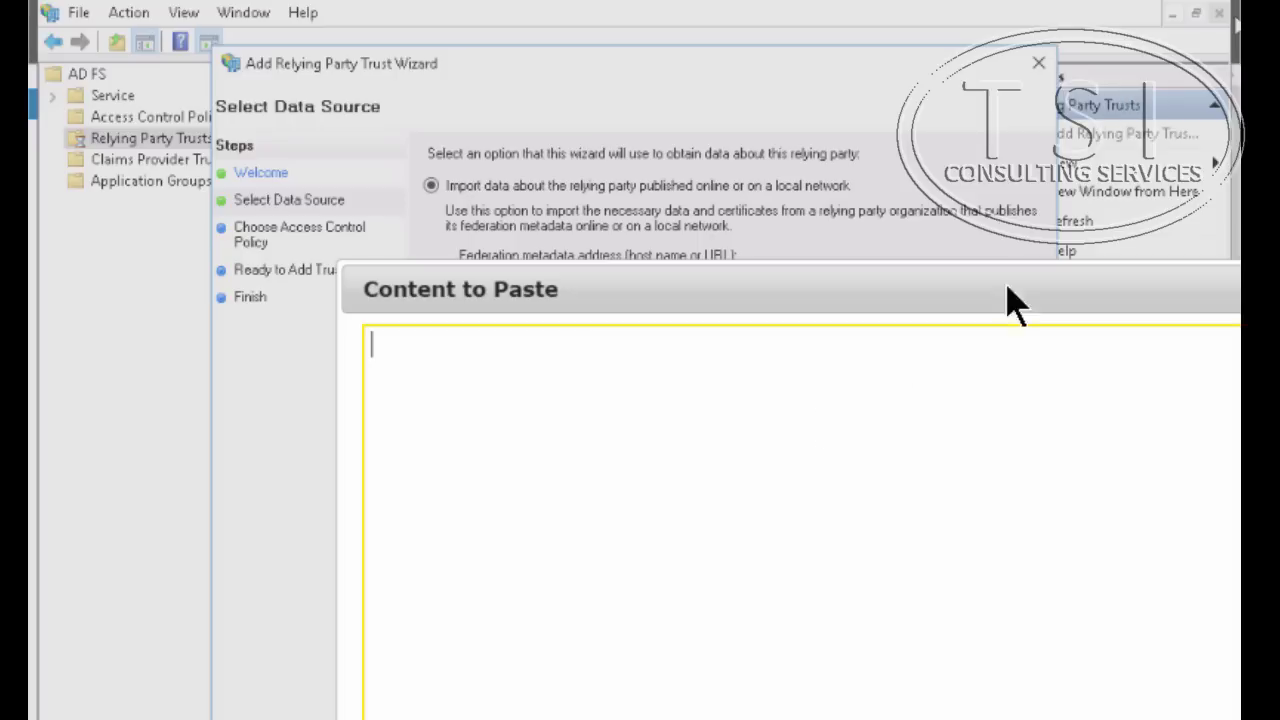
right_click(828, 383)
left_click(885, 543)
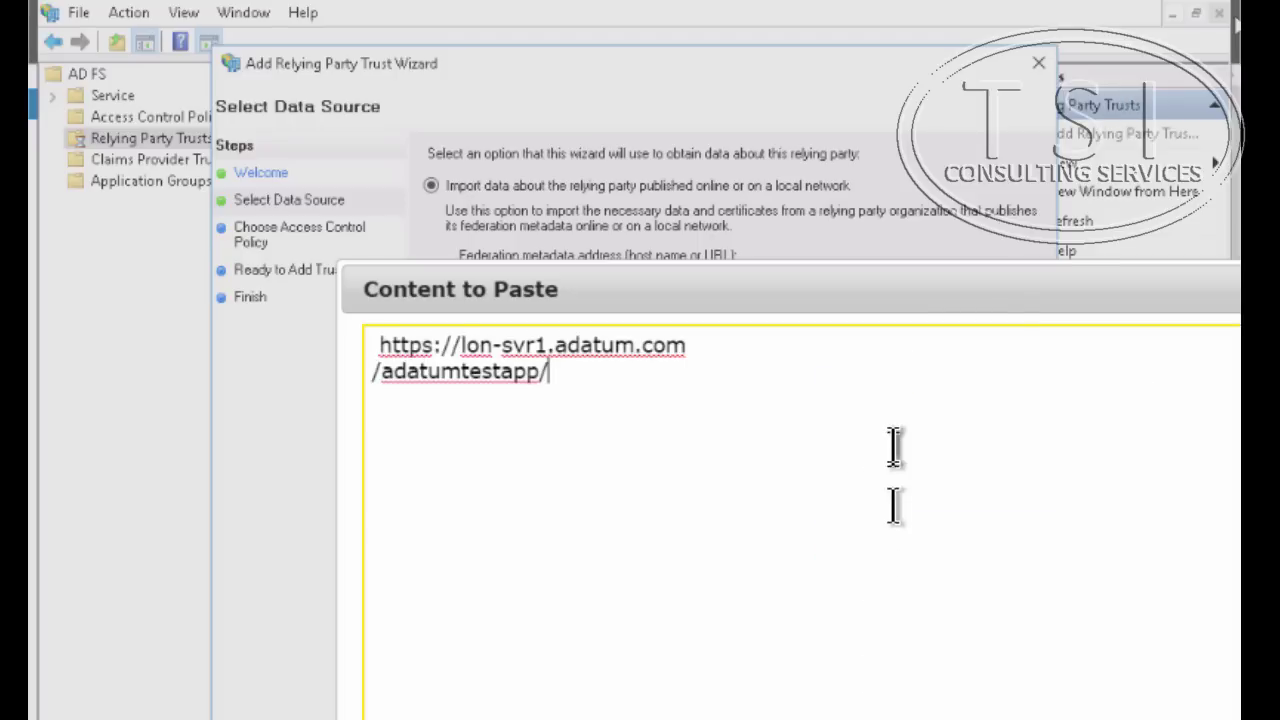
left_click(373, 374)
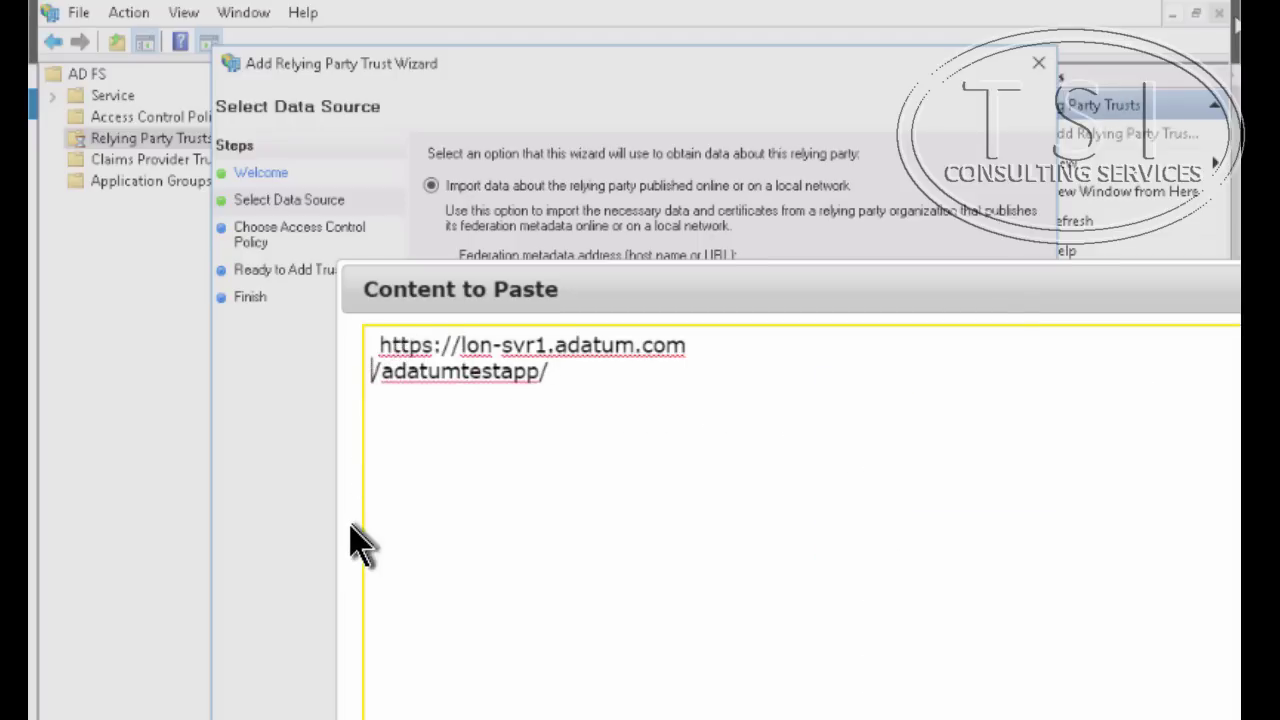
key("BackSpace")
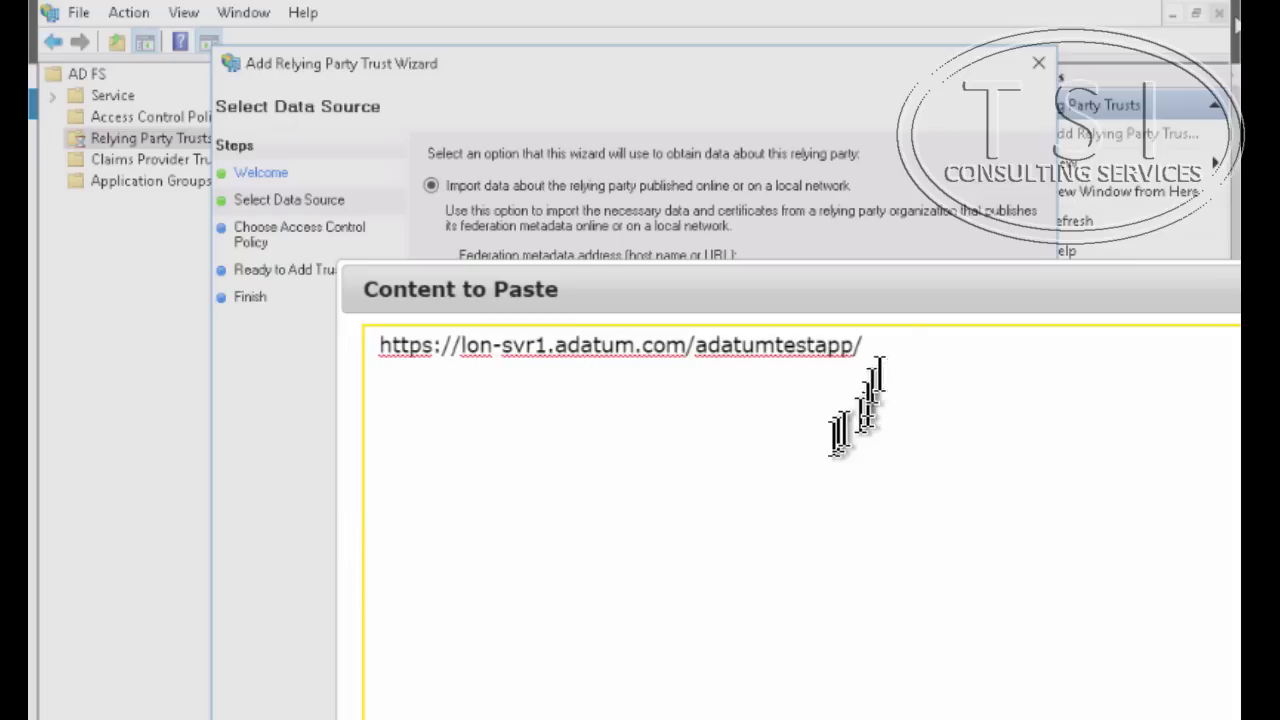
left_click_drag(868, 345, 305, 340)
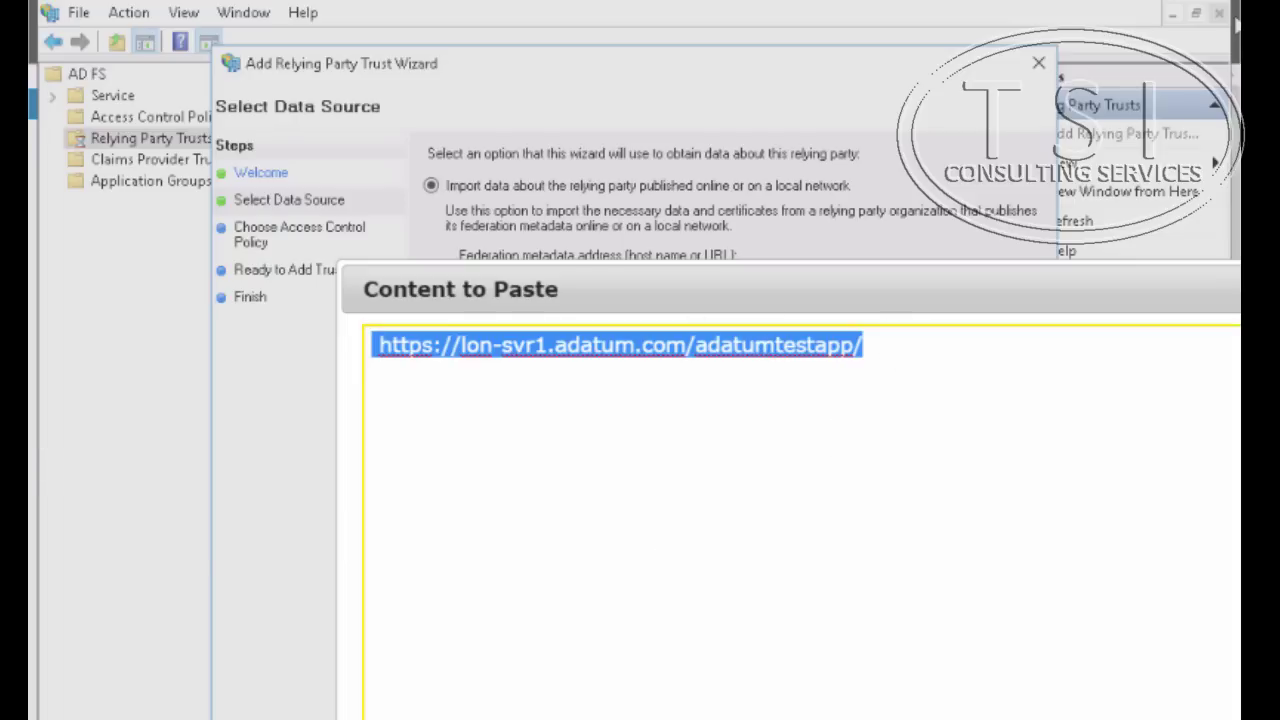
key("Escape")
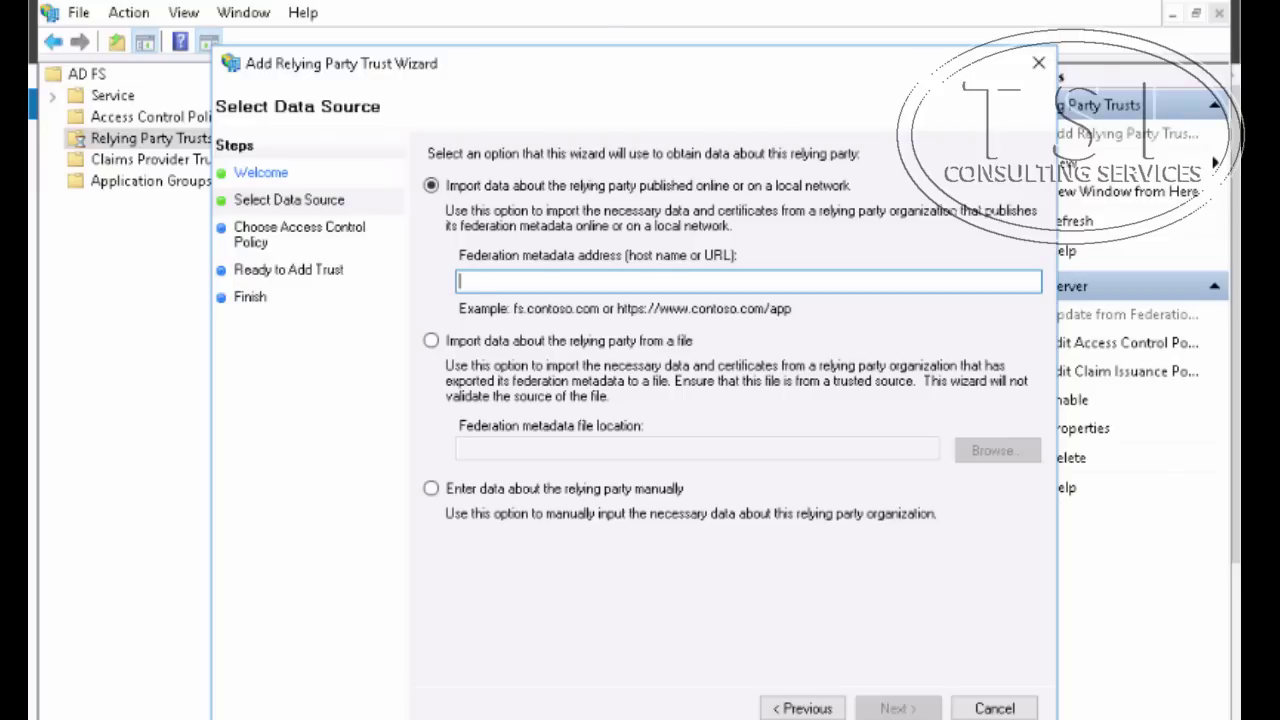
type("https://lon-svr1.adatum.com/adatumtestapp/")
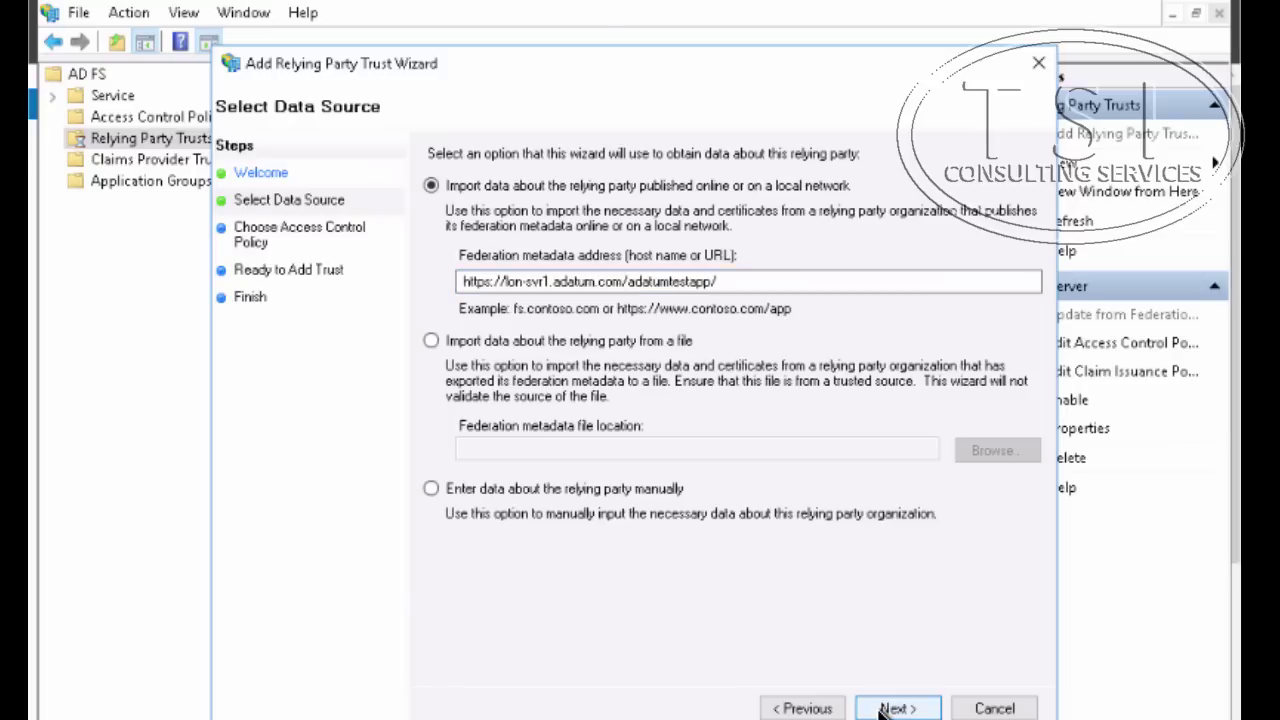
left_click(892, 708)
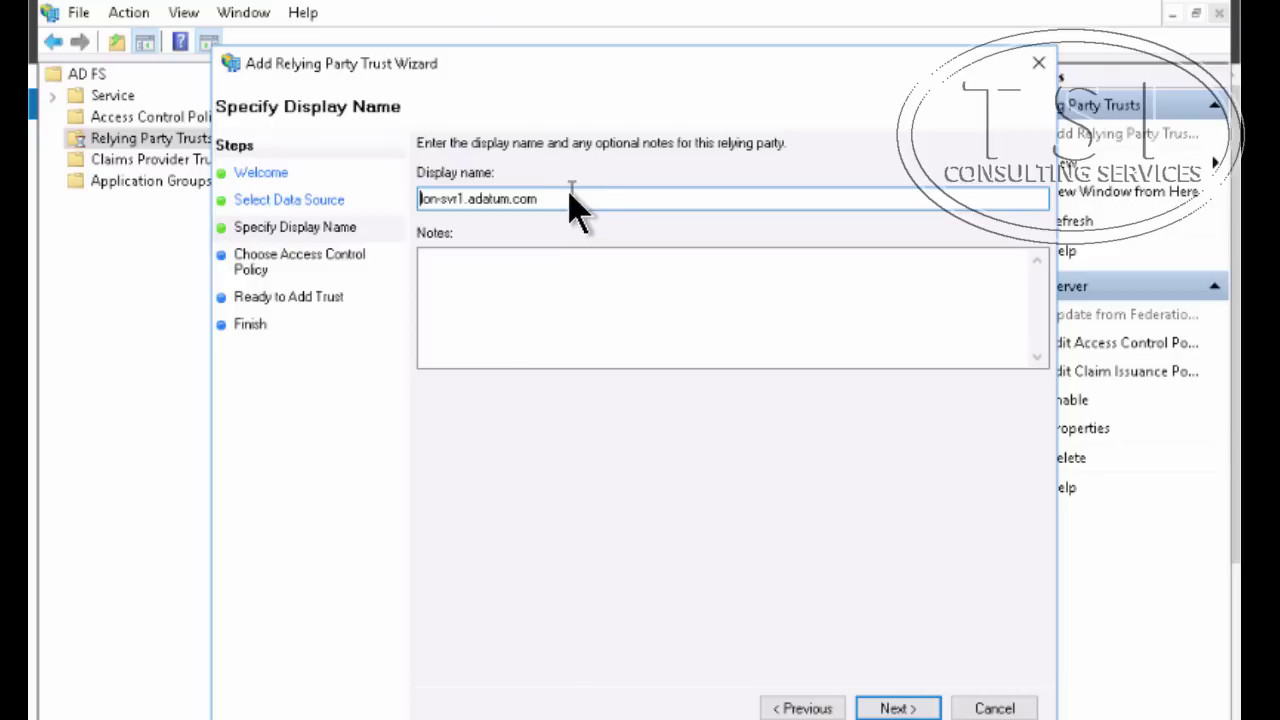
Name the trust 'A. Datum Test App', apply the Permit everyone policy, and add it
left_click_drag(575, 198, 285, 222)
type("A. Datum Test App")
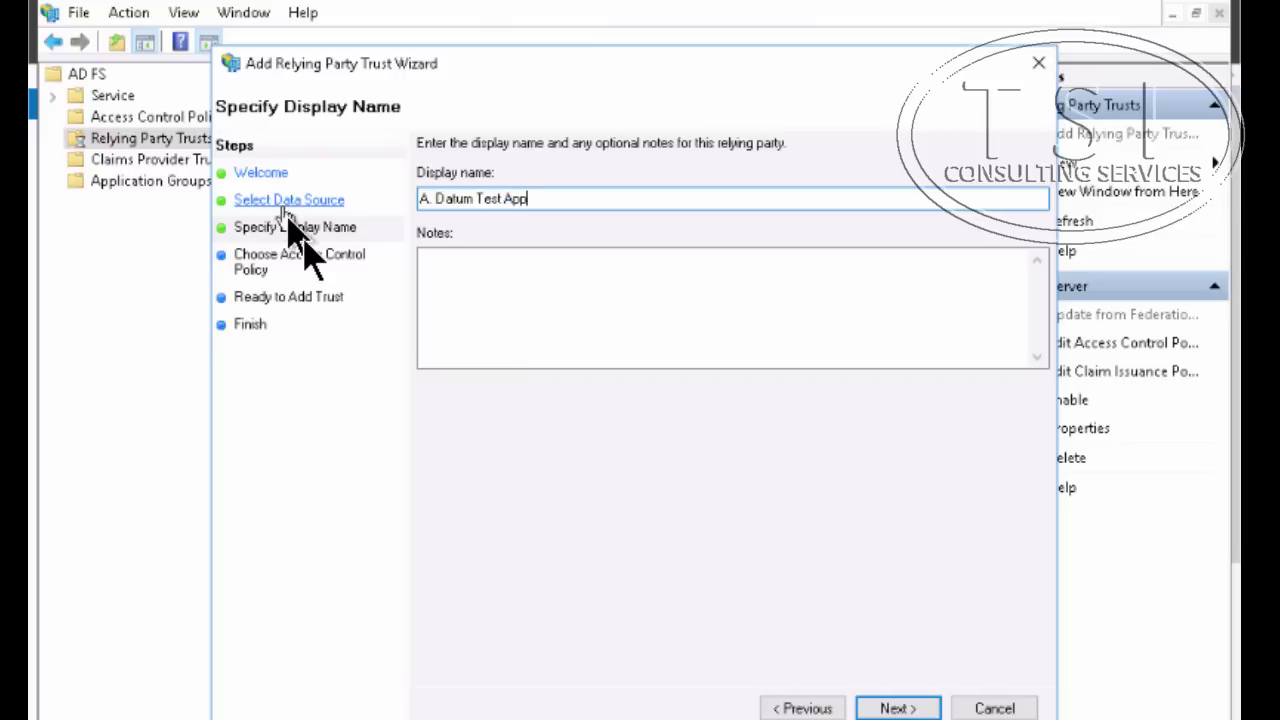
left_click(885, 708)
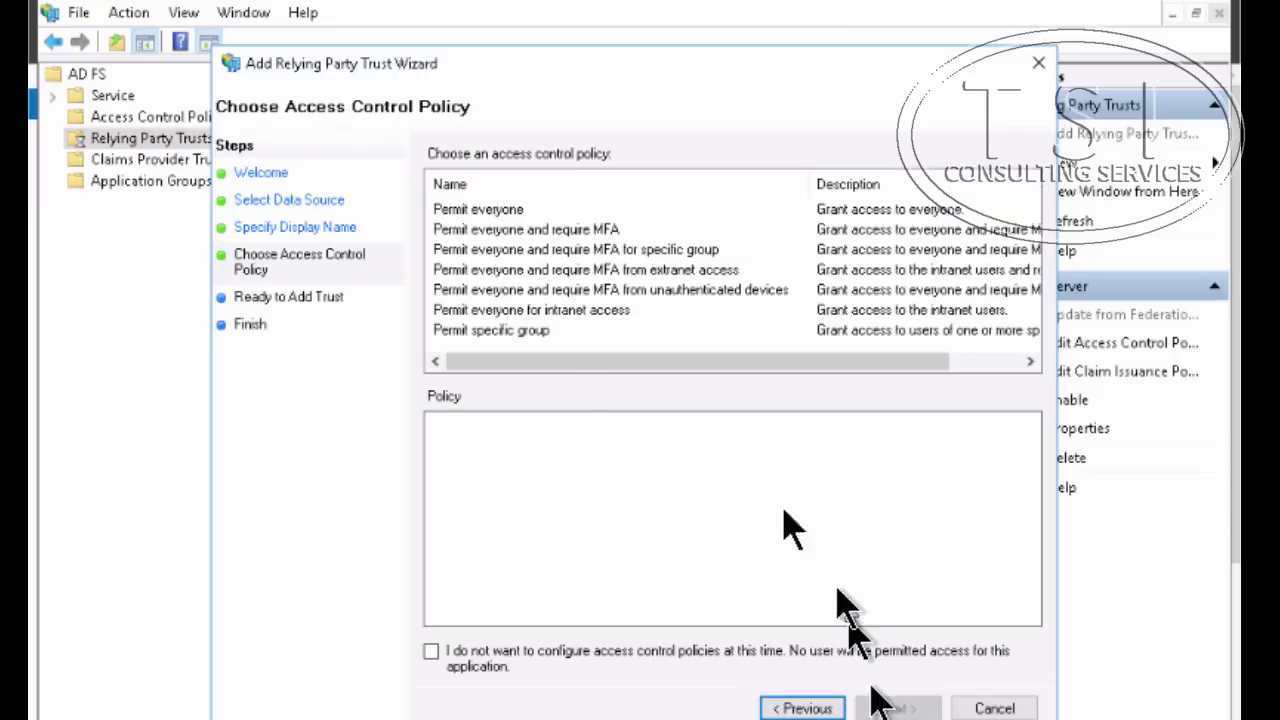
left_click(502, 211)
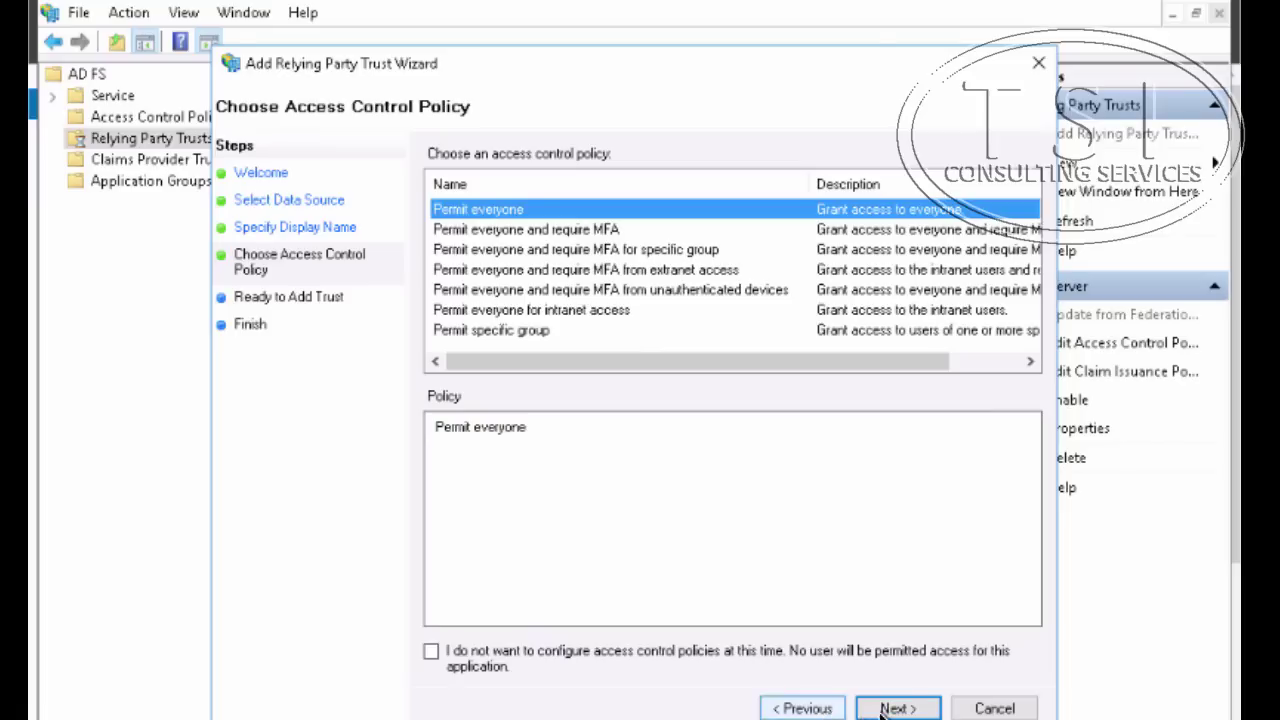
left_click(918, 708)
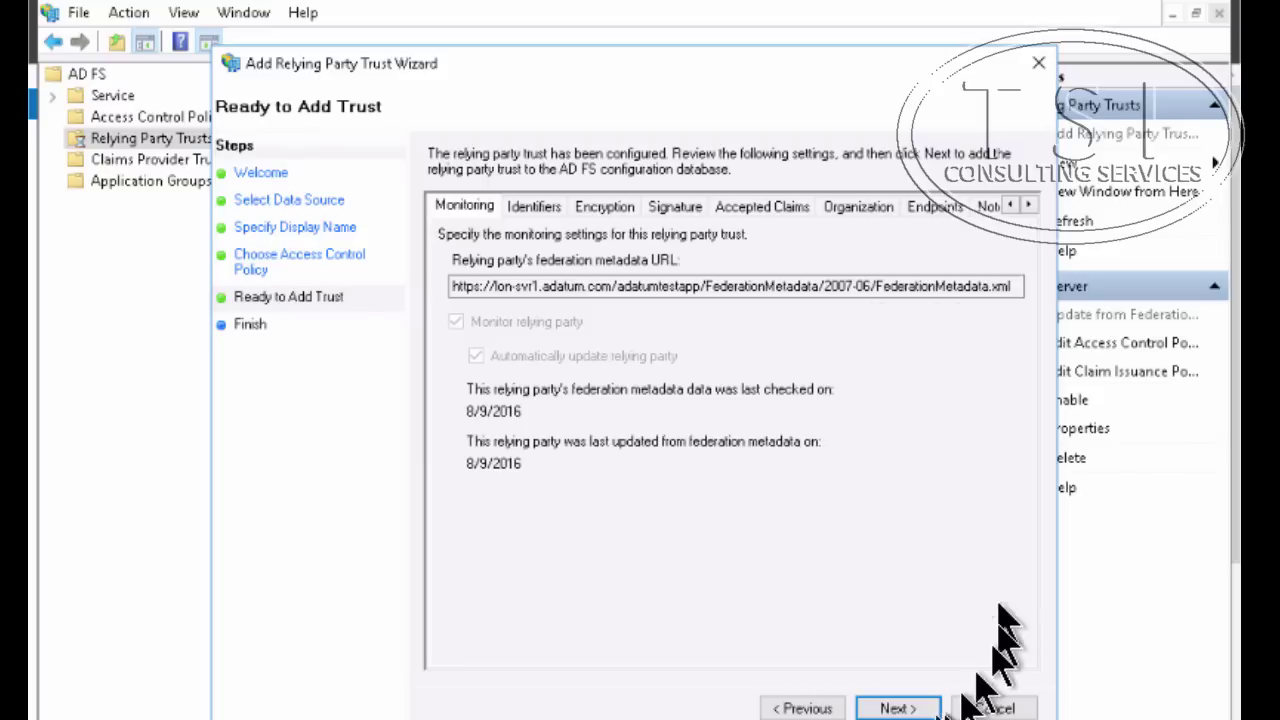
left_click(897, 708)
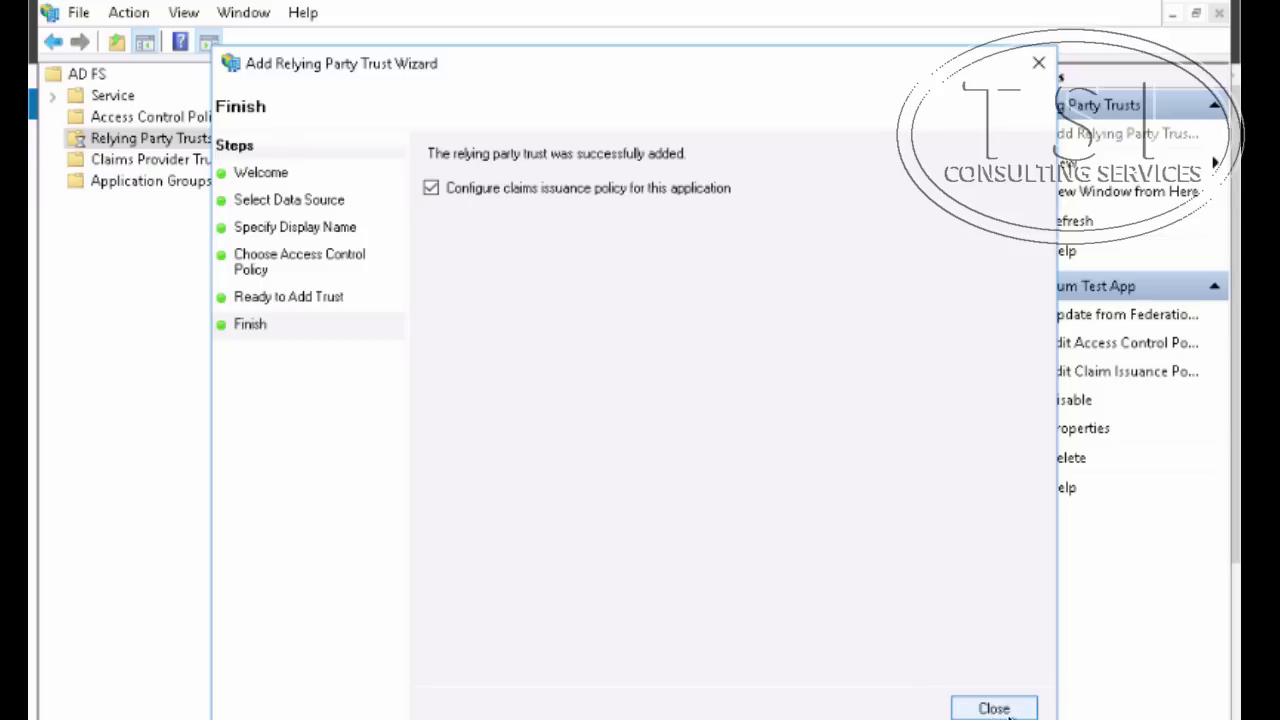
left_click(1010, 710)
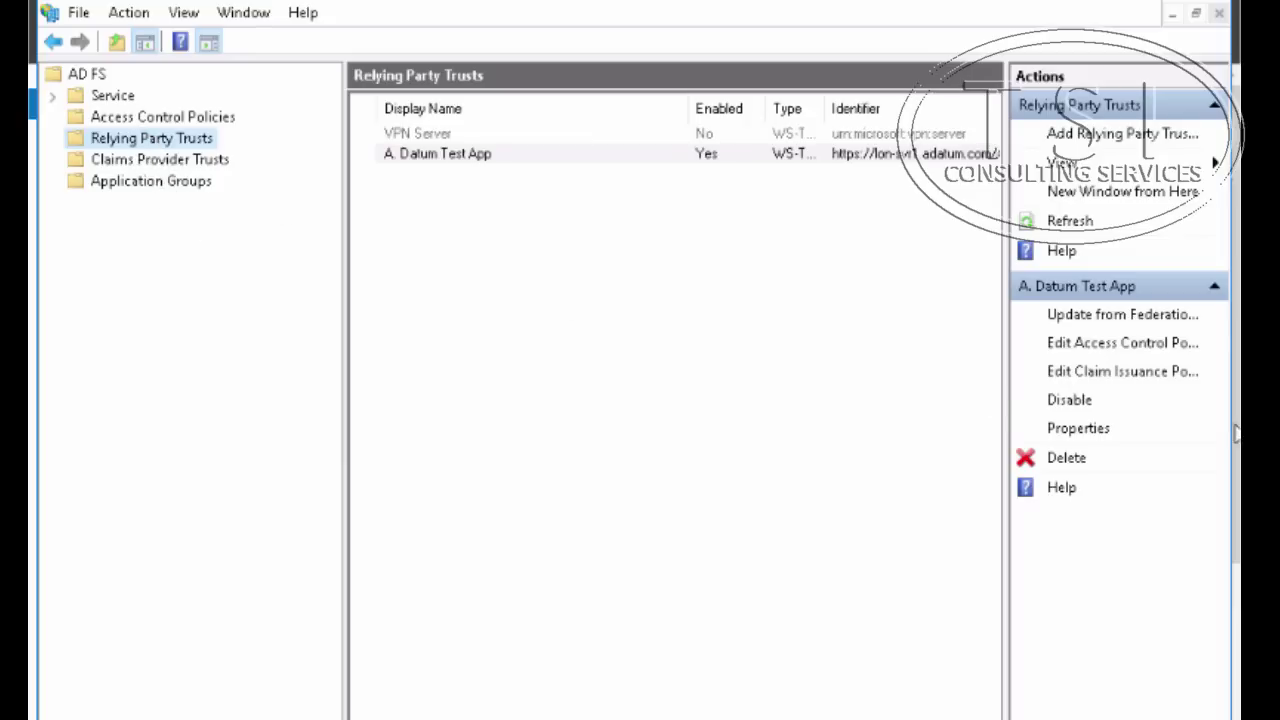
In A. Datum Test App's claim issuance policy, add a rule from the Pass Through or Filter an Incoming Claim template
left_click(1120, 371)
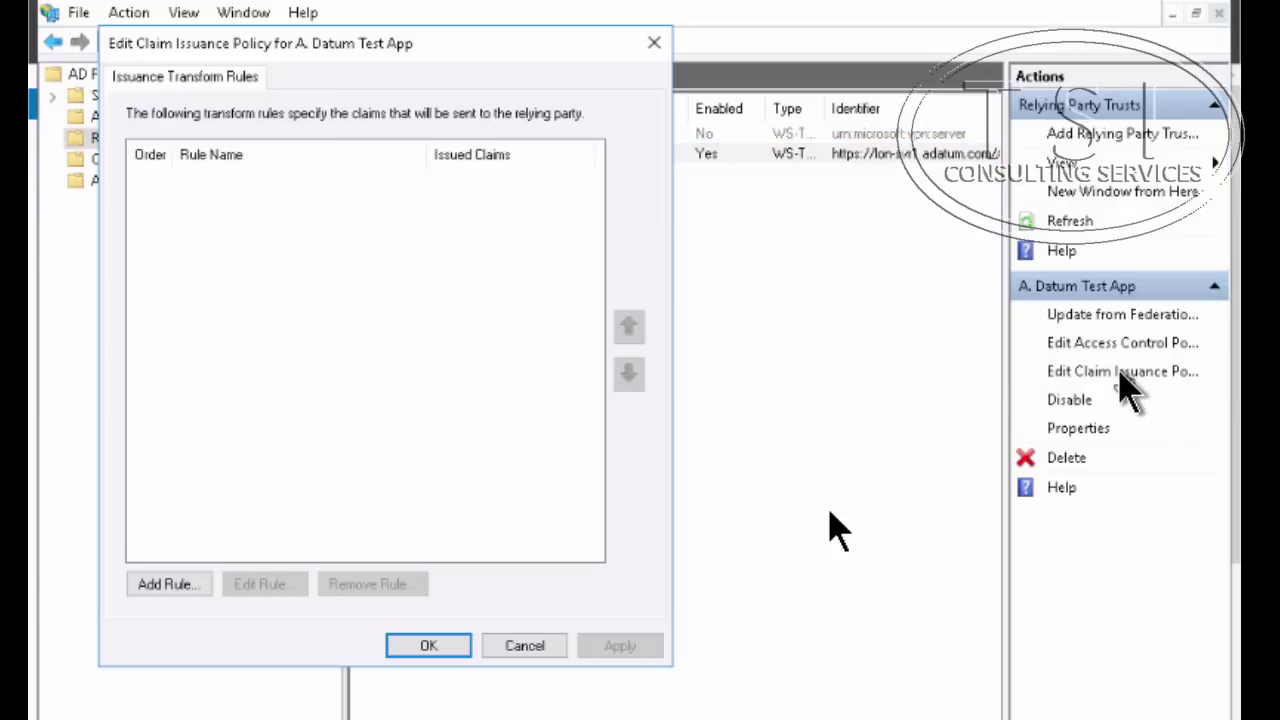
left_click(152, 590)
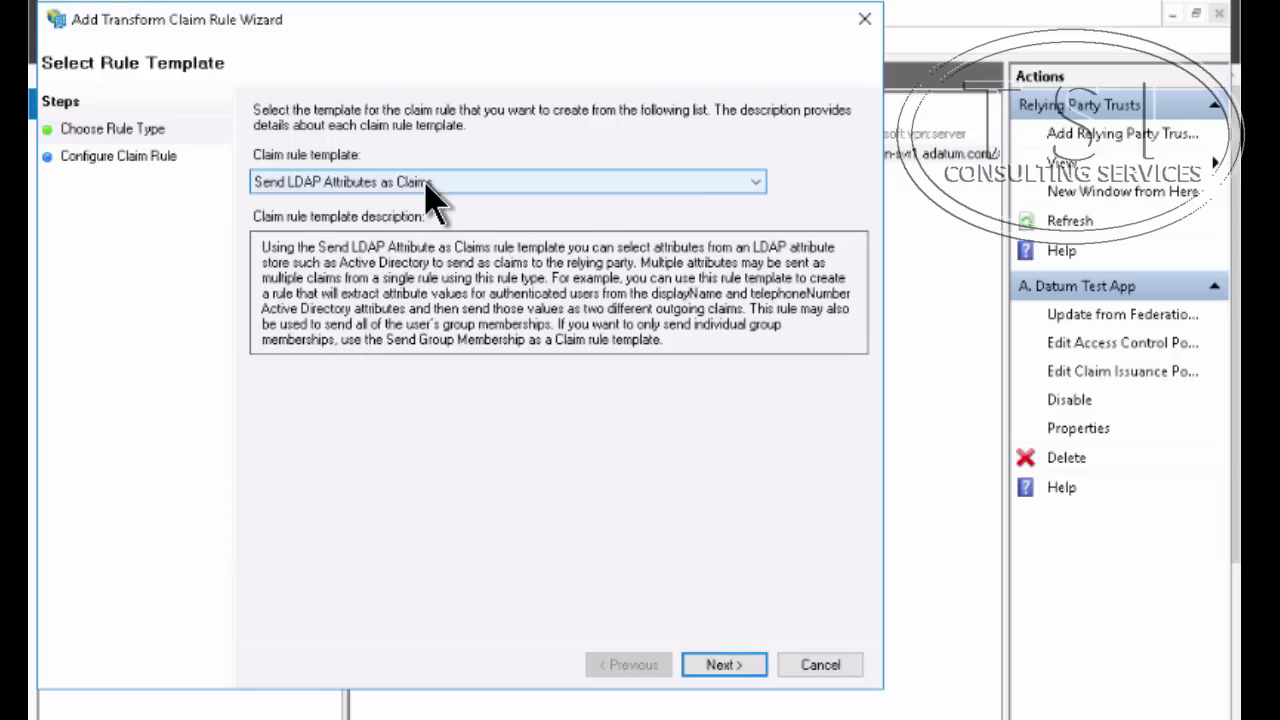
left_click(424, 183)
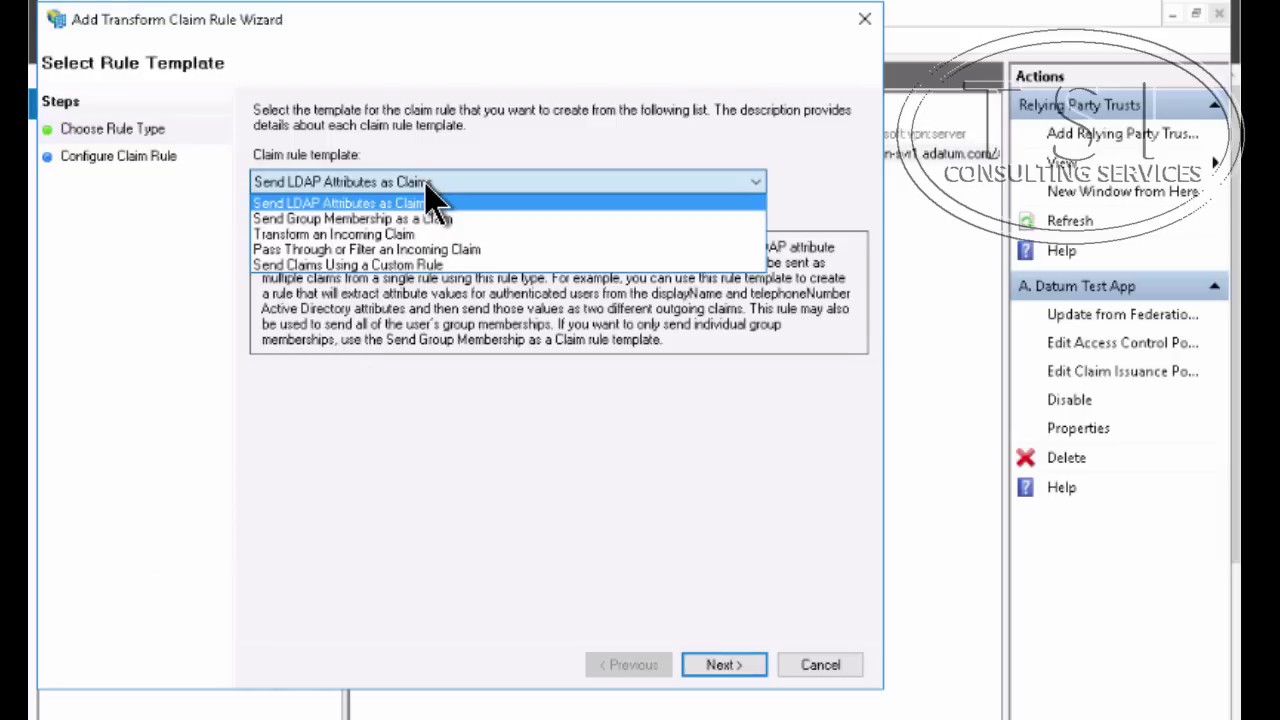
left_click(440, 249)
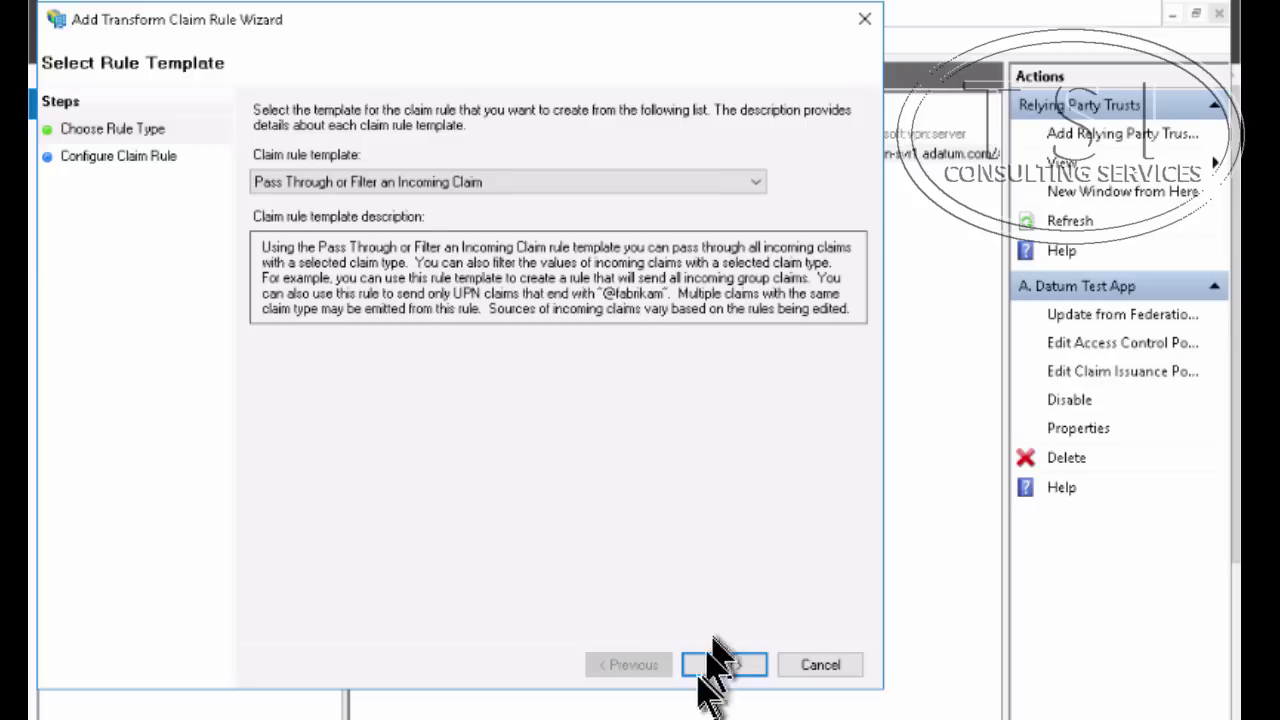
left_click(724, 665)
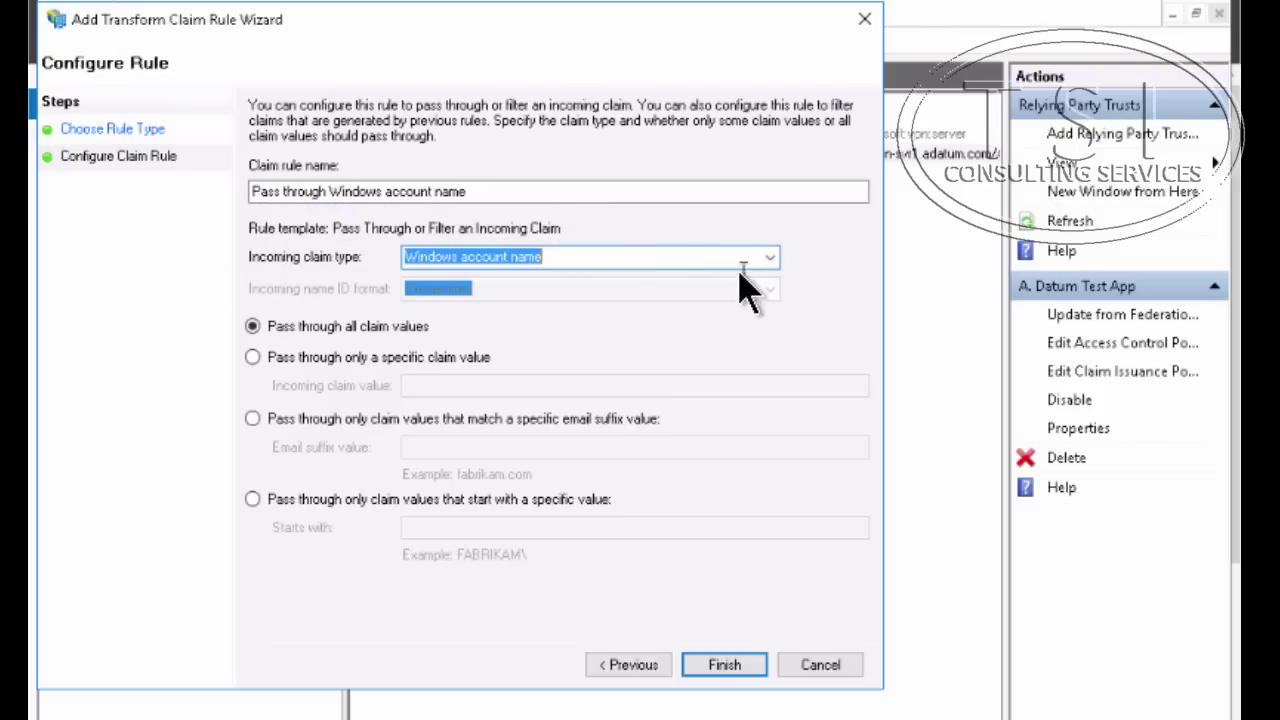
Create rule 'Pass through Windows account name' with Windows account name as the incoming claim type, passing all values
left_click(770, 258)
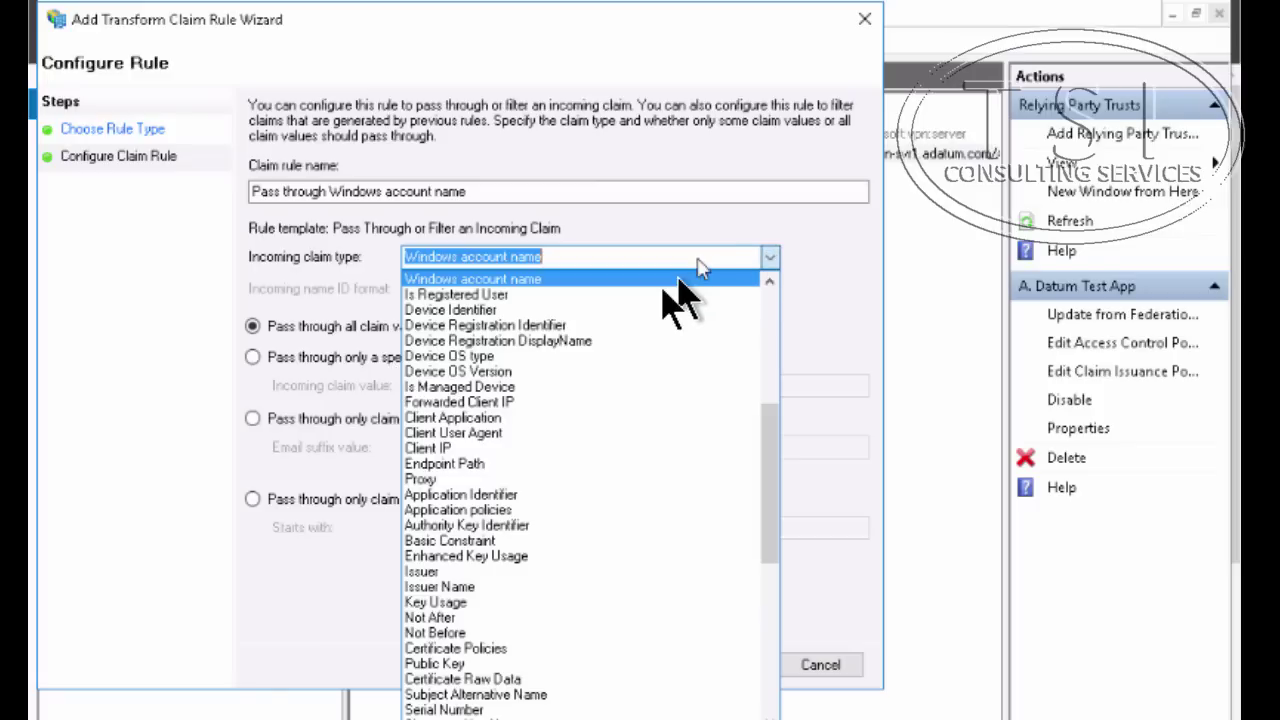
scroll(640, 455, "down", 3)
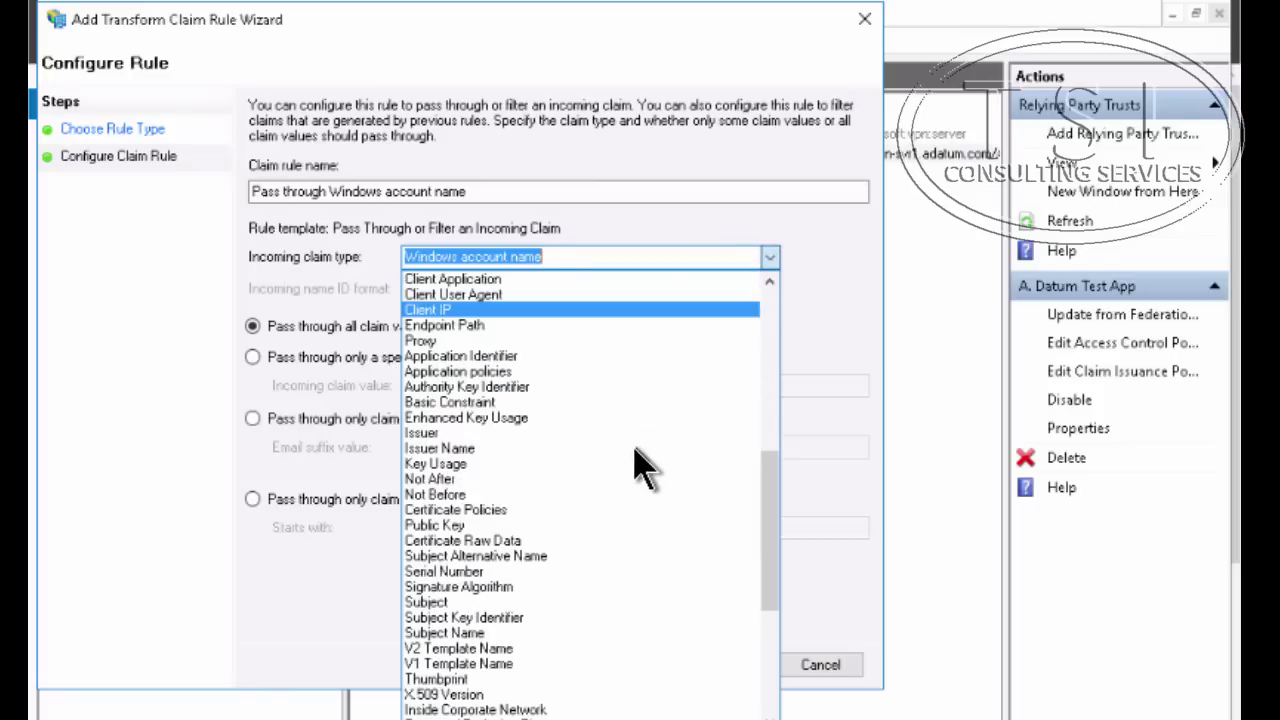
scroll(636, 478, "down", 4)
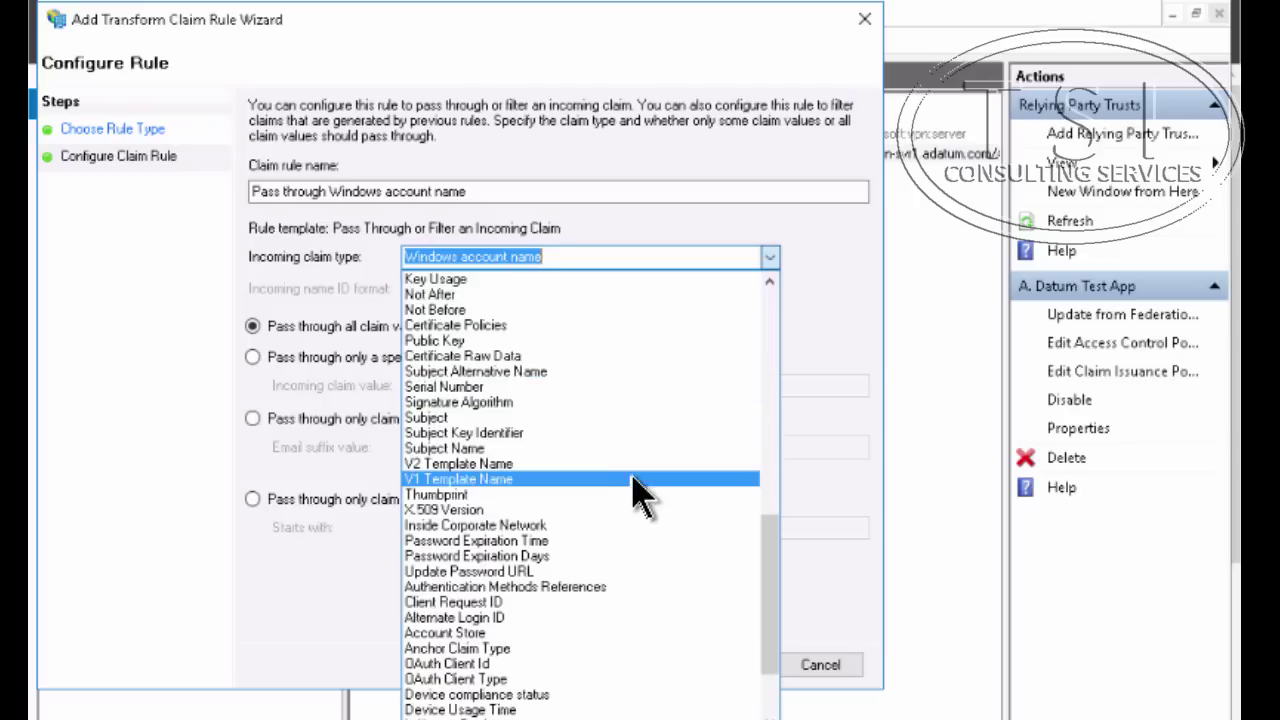
scroll(634, 400, "up", 12)
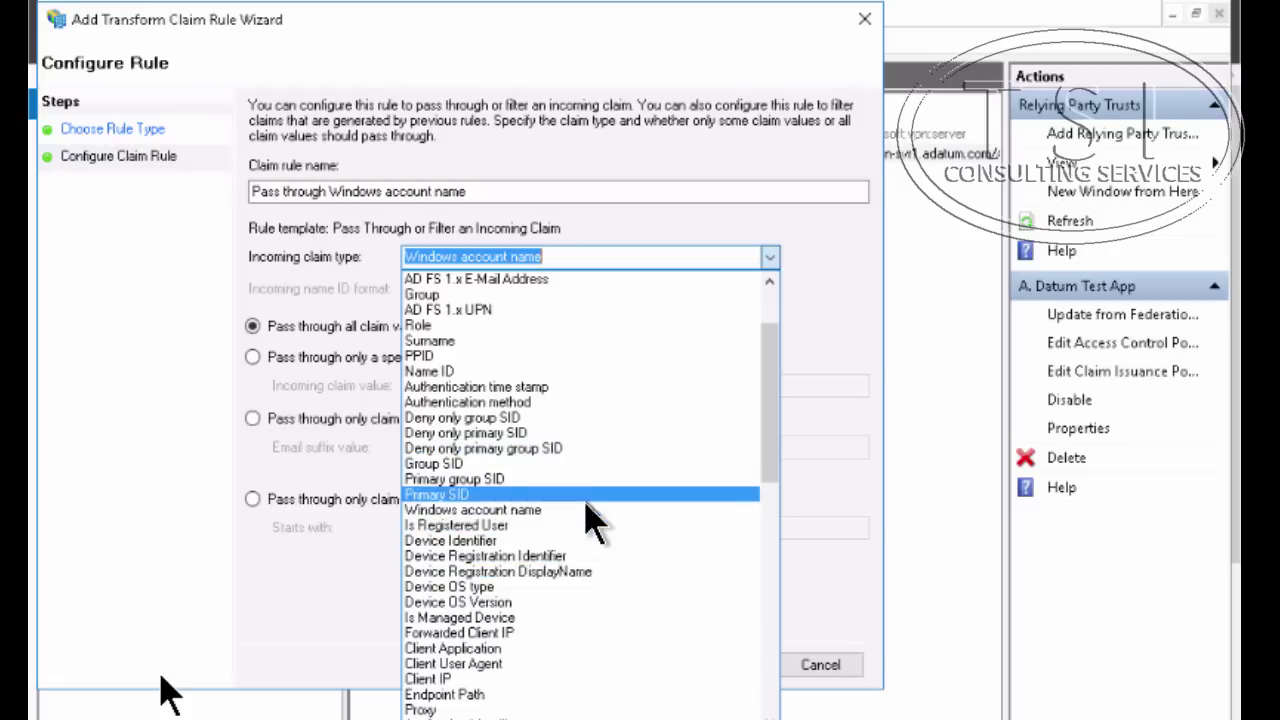
left_click(588, 497)
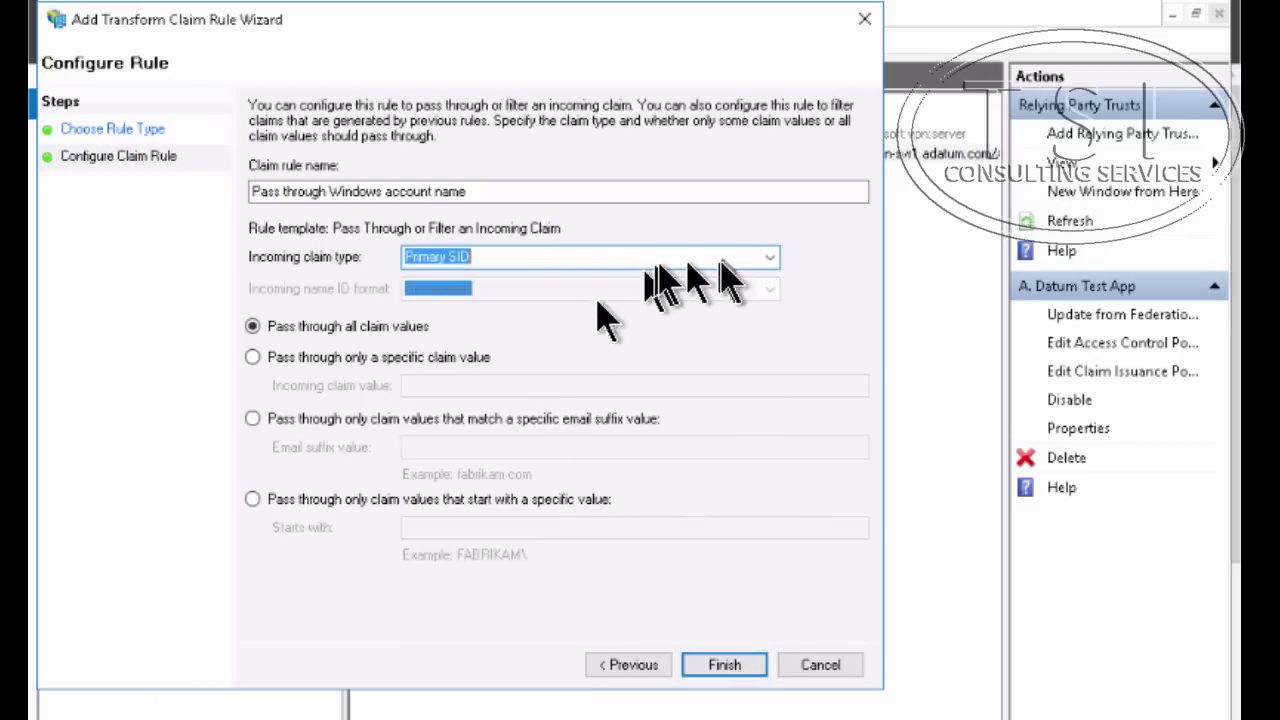
left_click(768, 258)
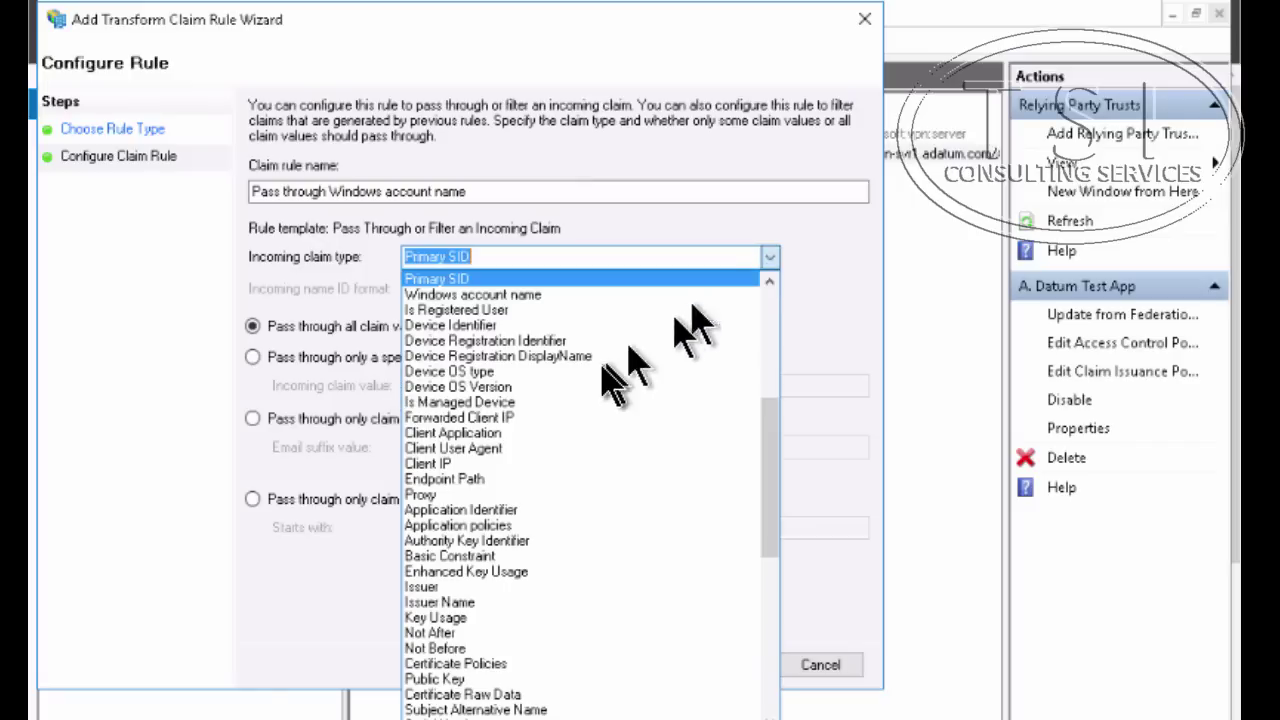
left_click(612, 295)
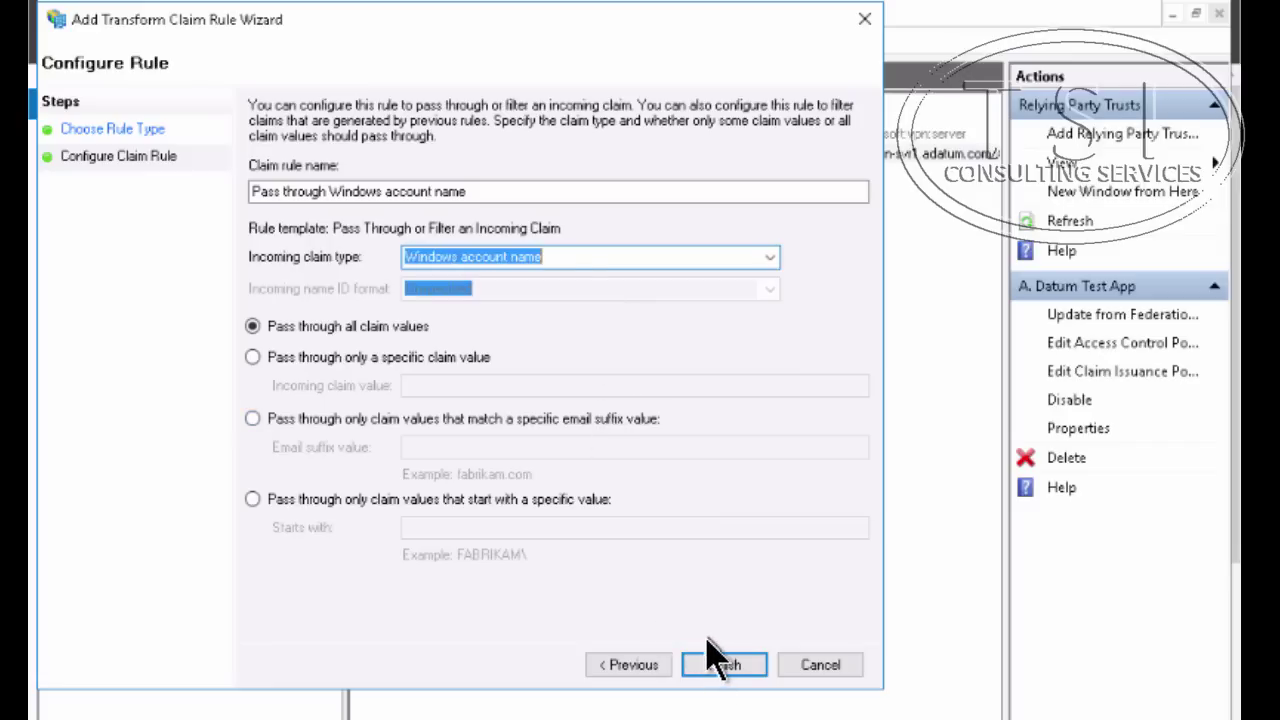
left_click(720, 668)
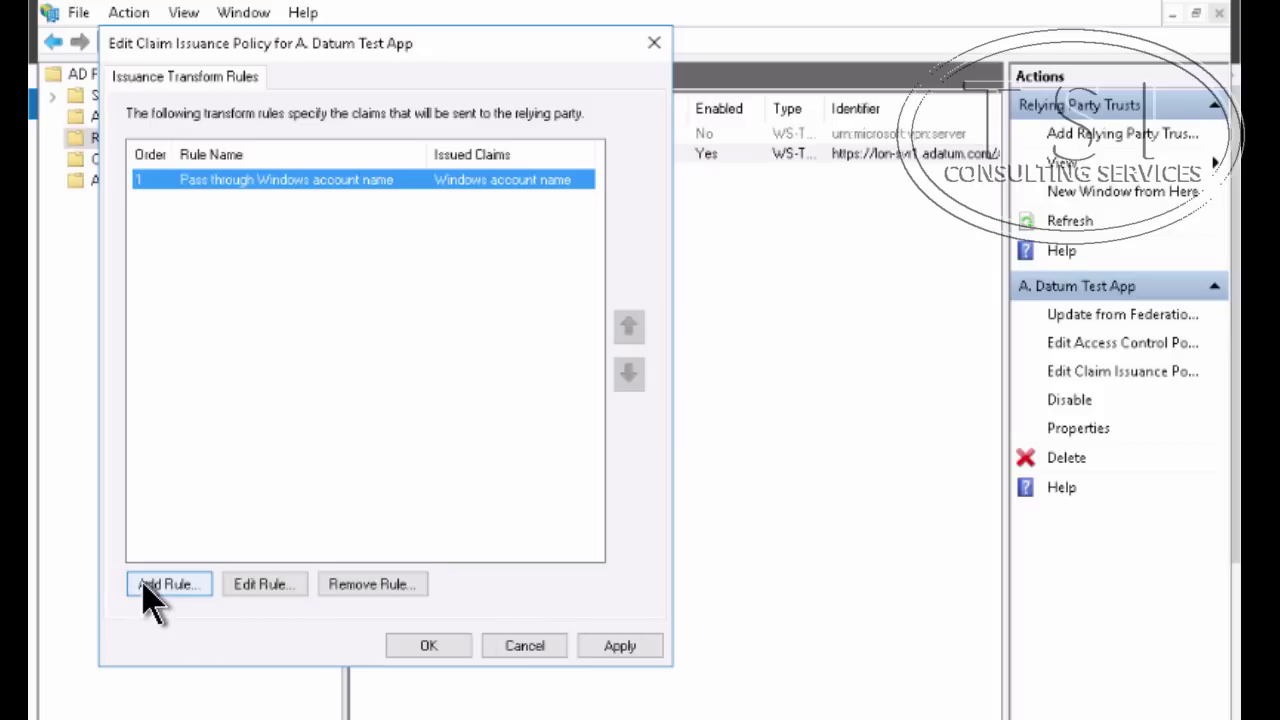
Add rule 'Pass through E-Mail Address' from the Pass Through template, with E-Mail Address as the claim type
left_click(150, 590)
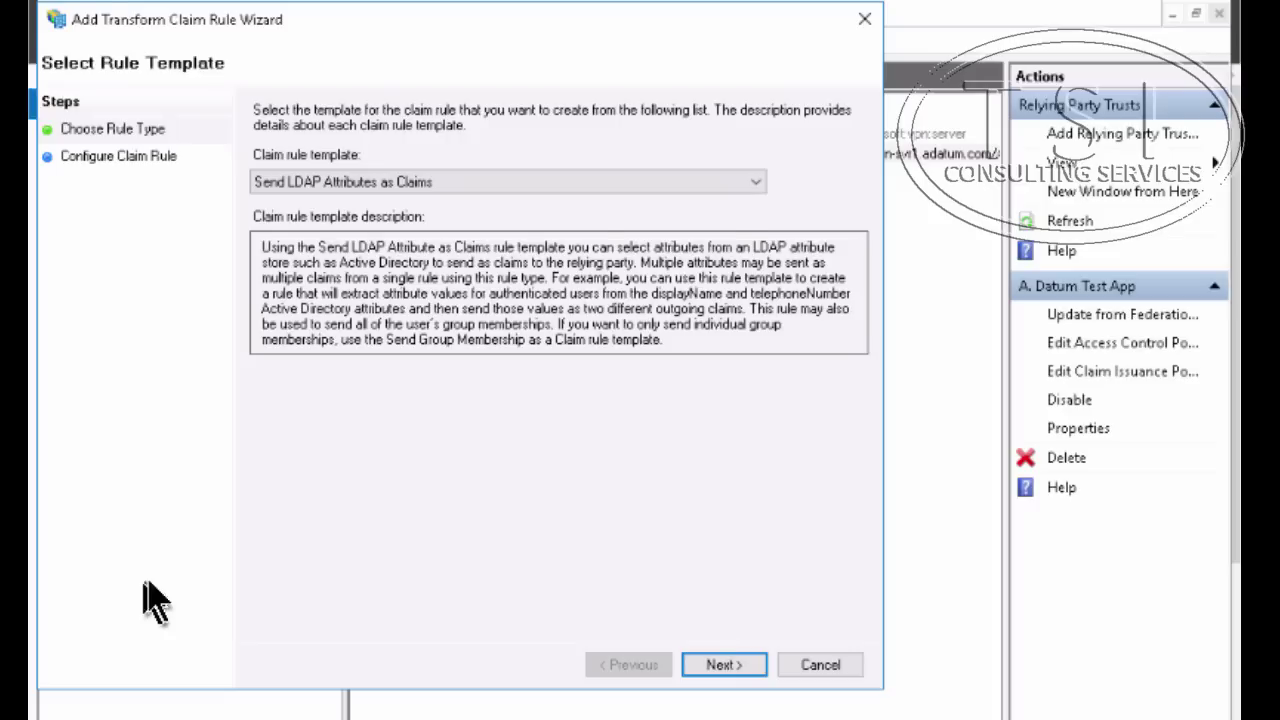
left_click(752, 184)
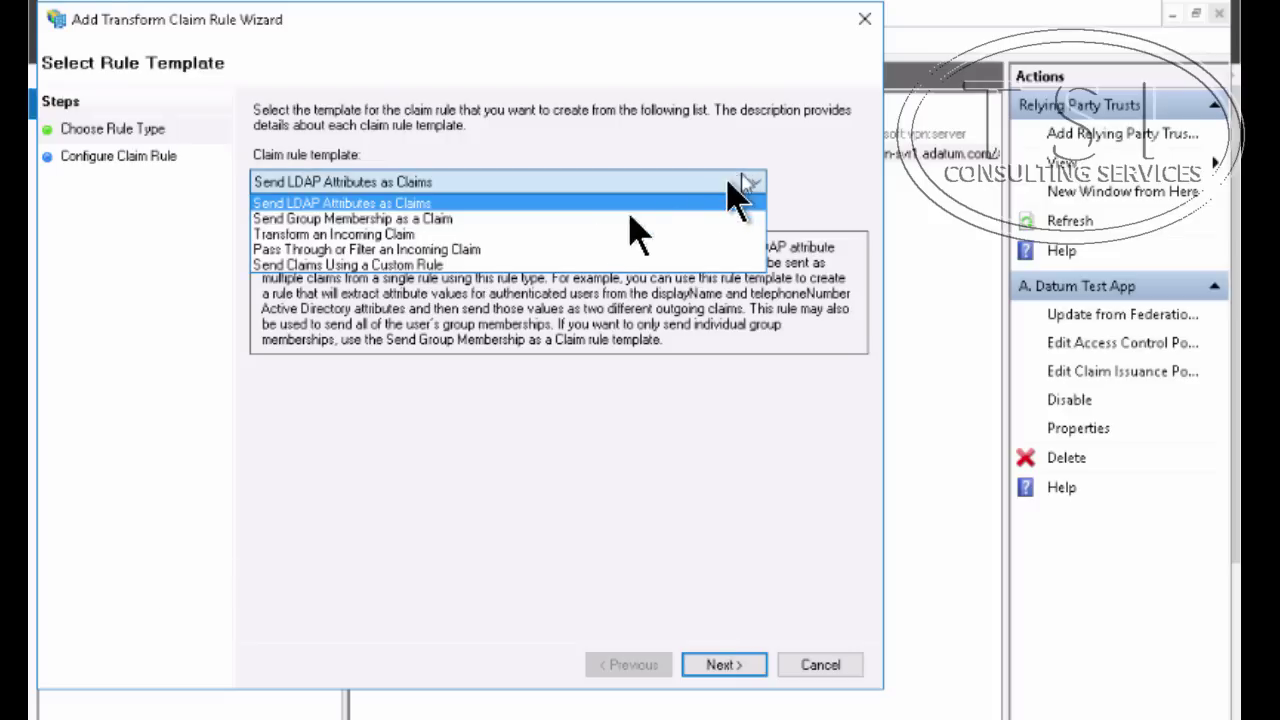
left_click(540, 250)
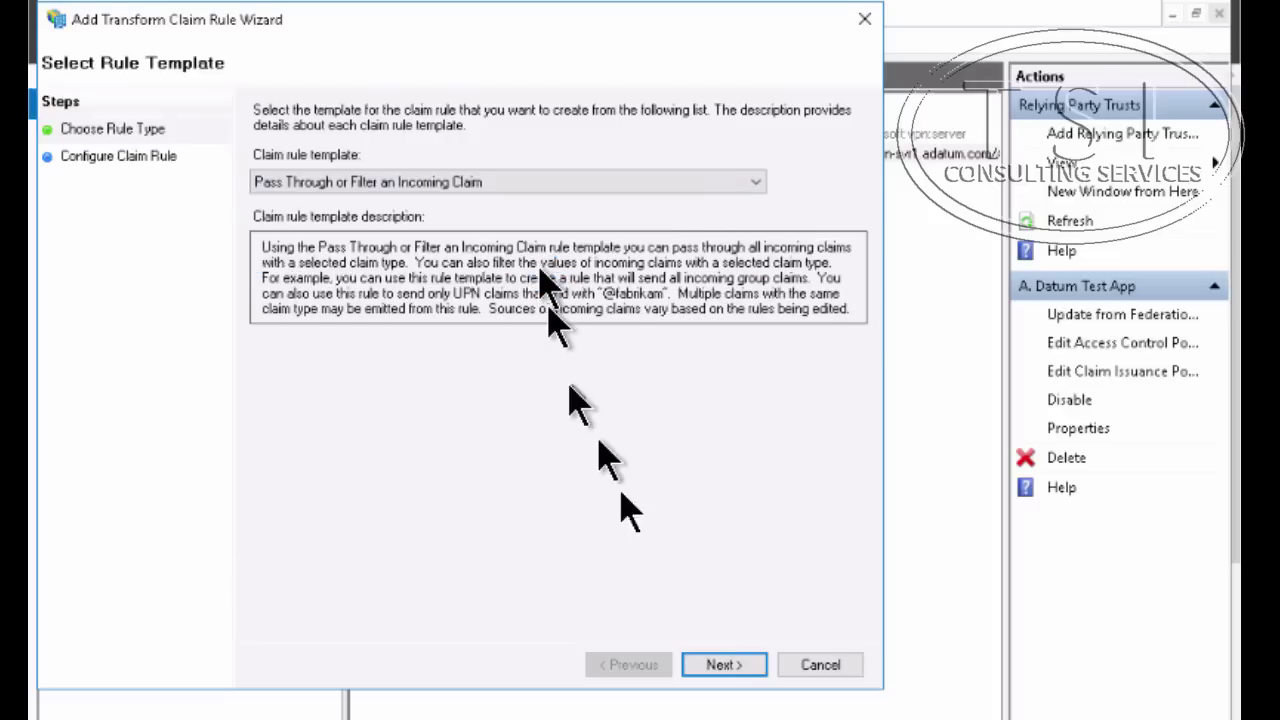
left_click(722, 666)
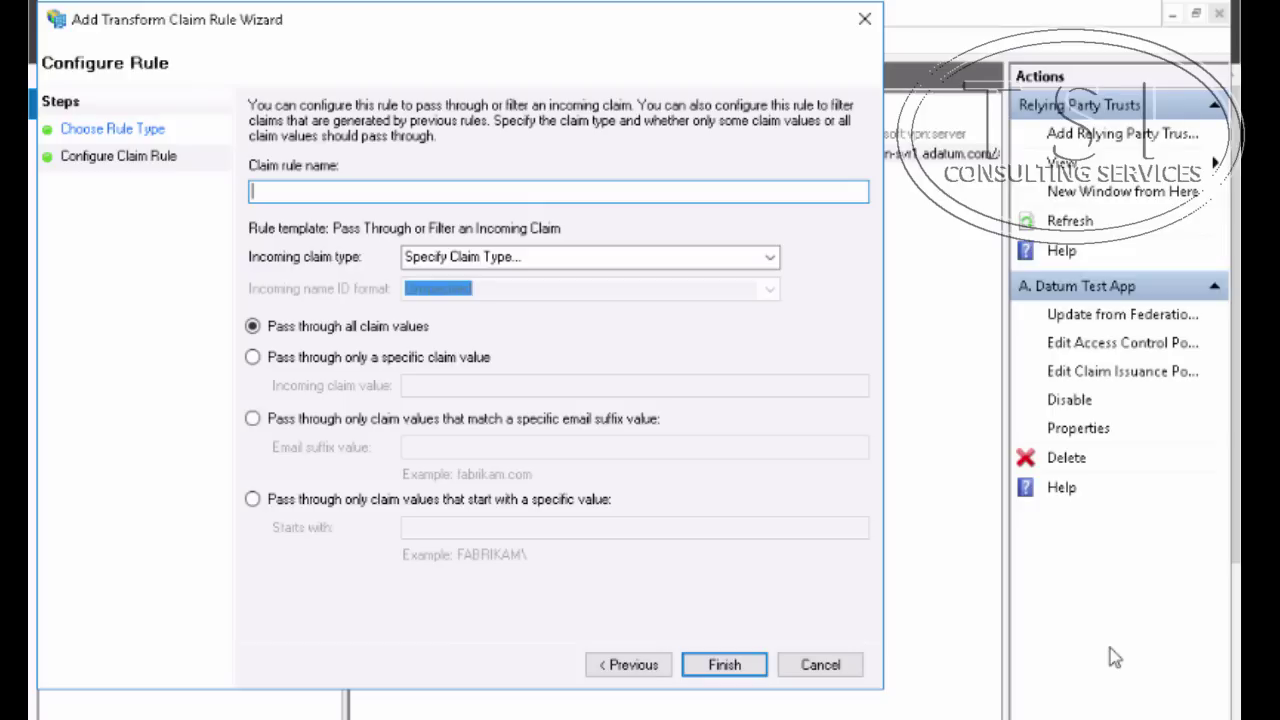
type("Pass through E-Mail Address")
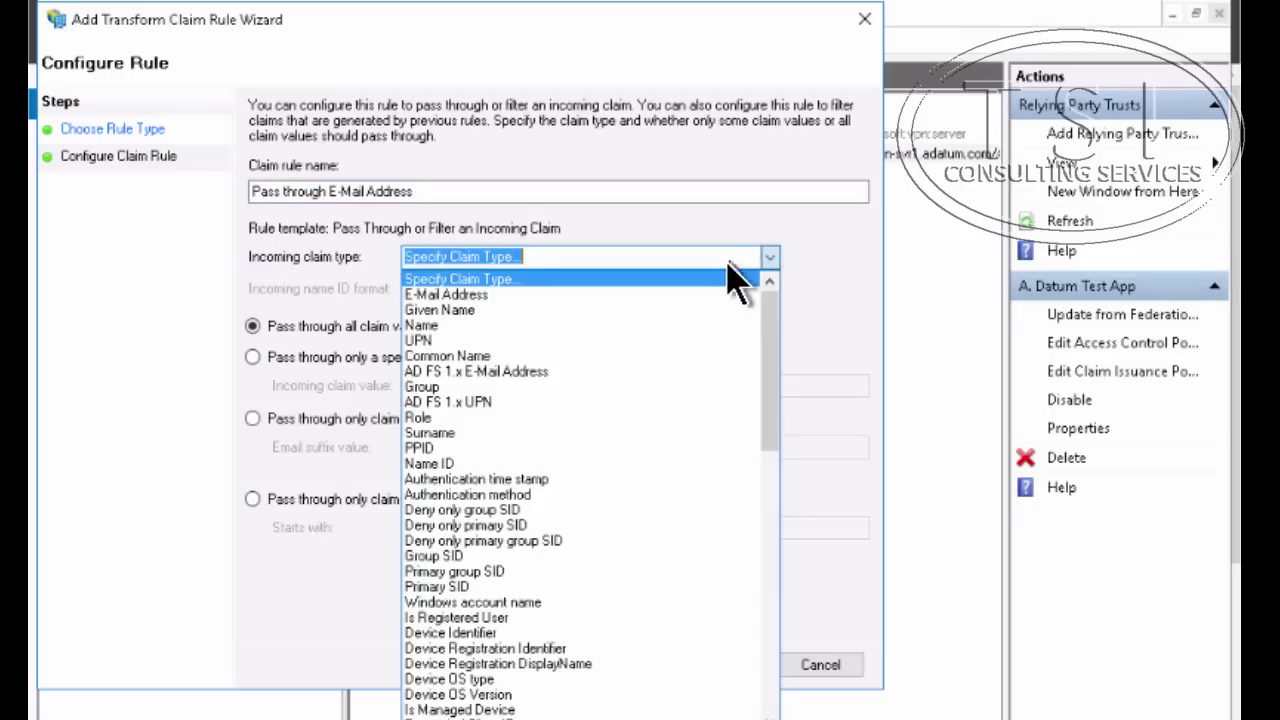
left_click(712, 318)
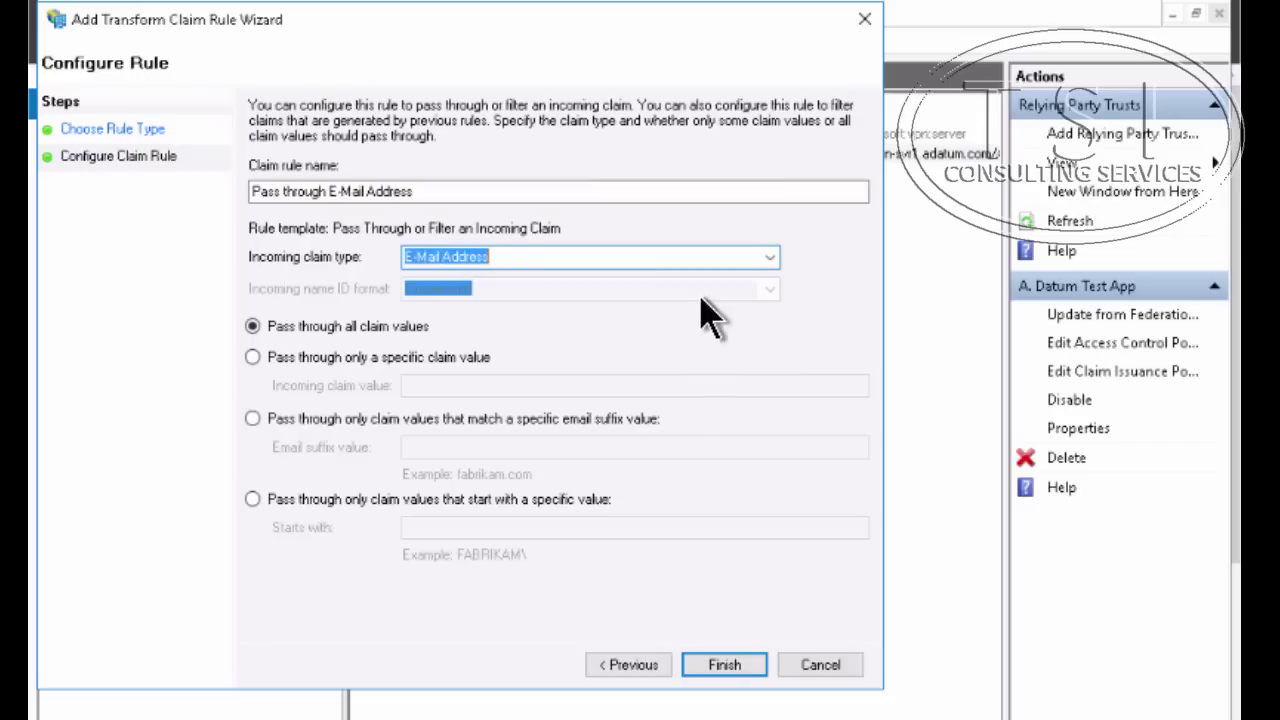
left_click(722, 667)
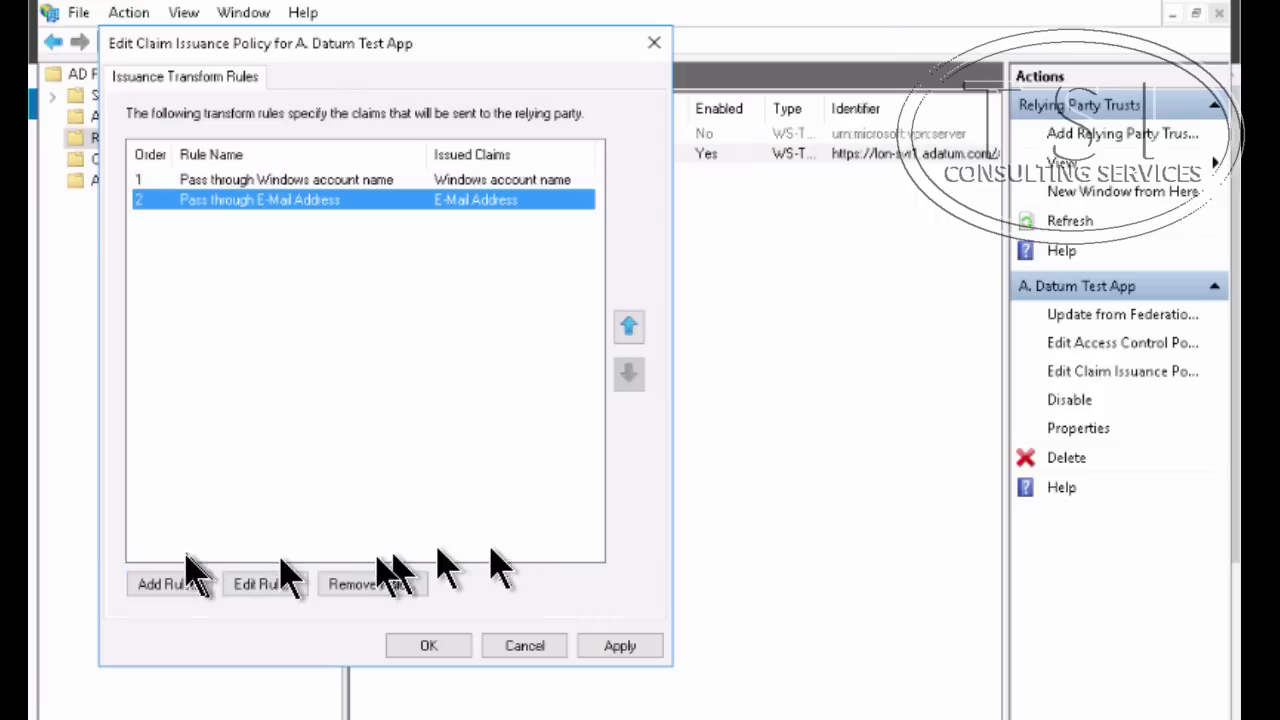
Add rule 'Pass through UPN' from the Pass Through template, with UPN as the incoming claim type
left_click(162, 586)
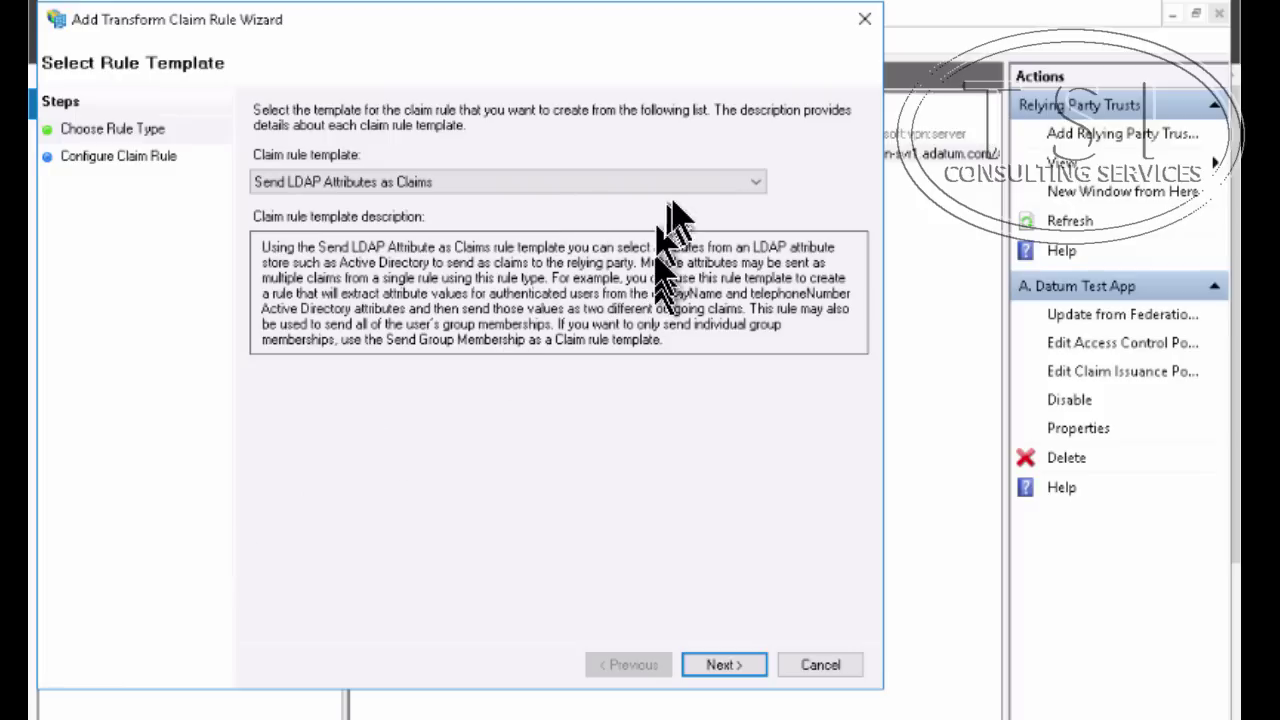
left_click(700, 183)
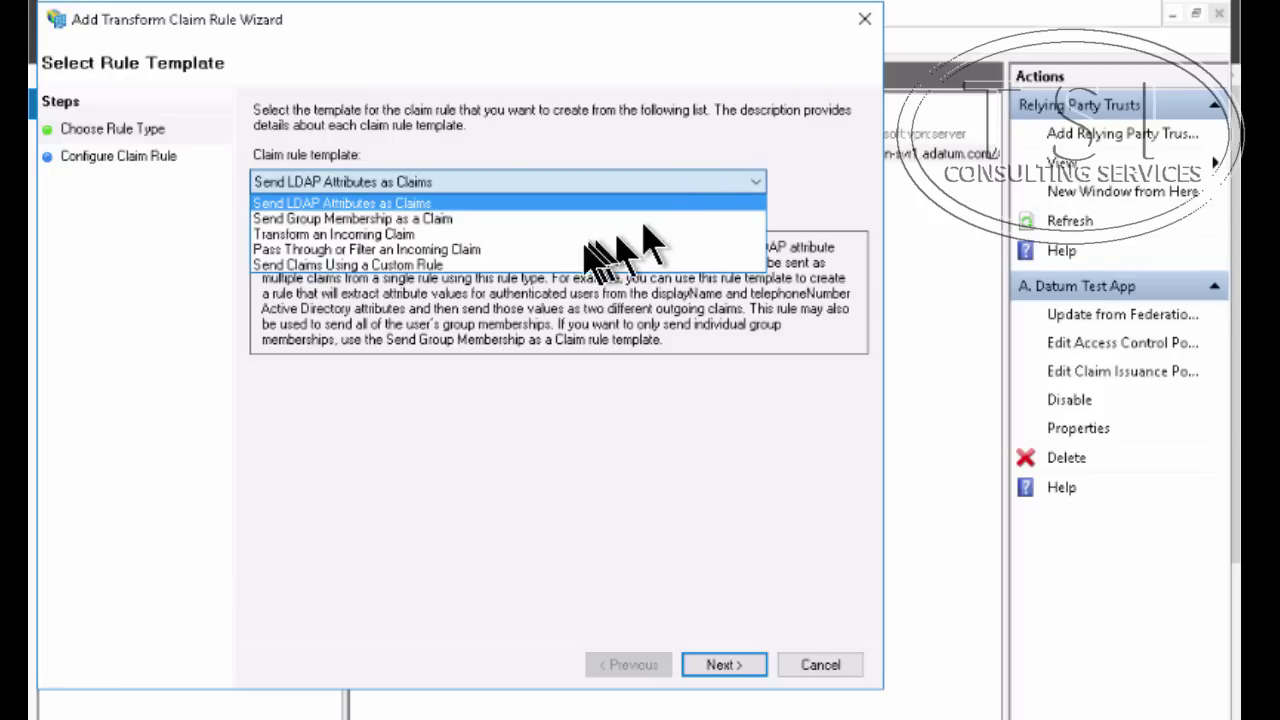
left_click(152, 362)
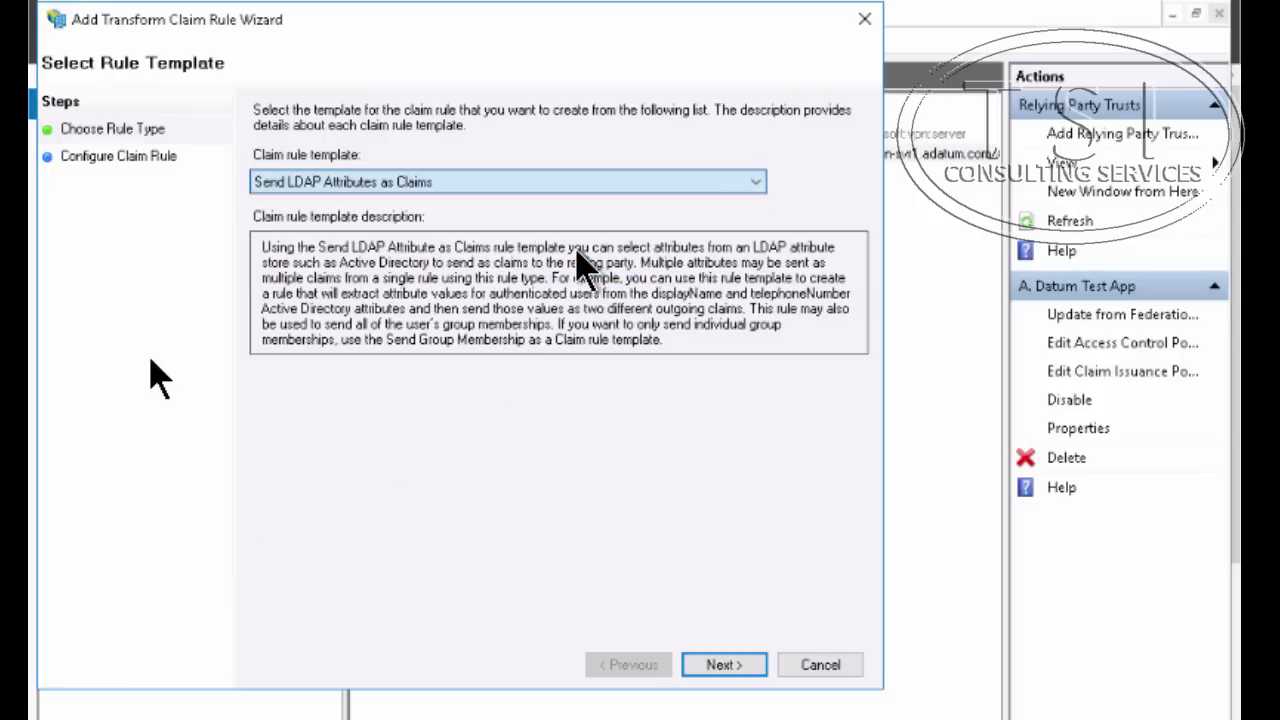
left_click(720, 666)
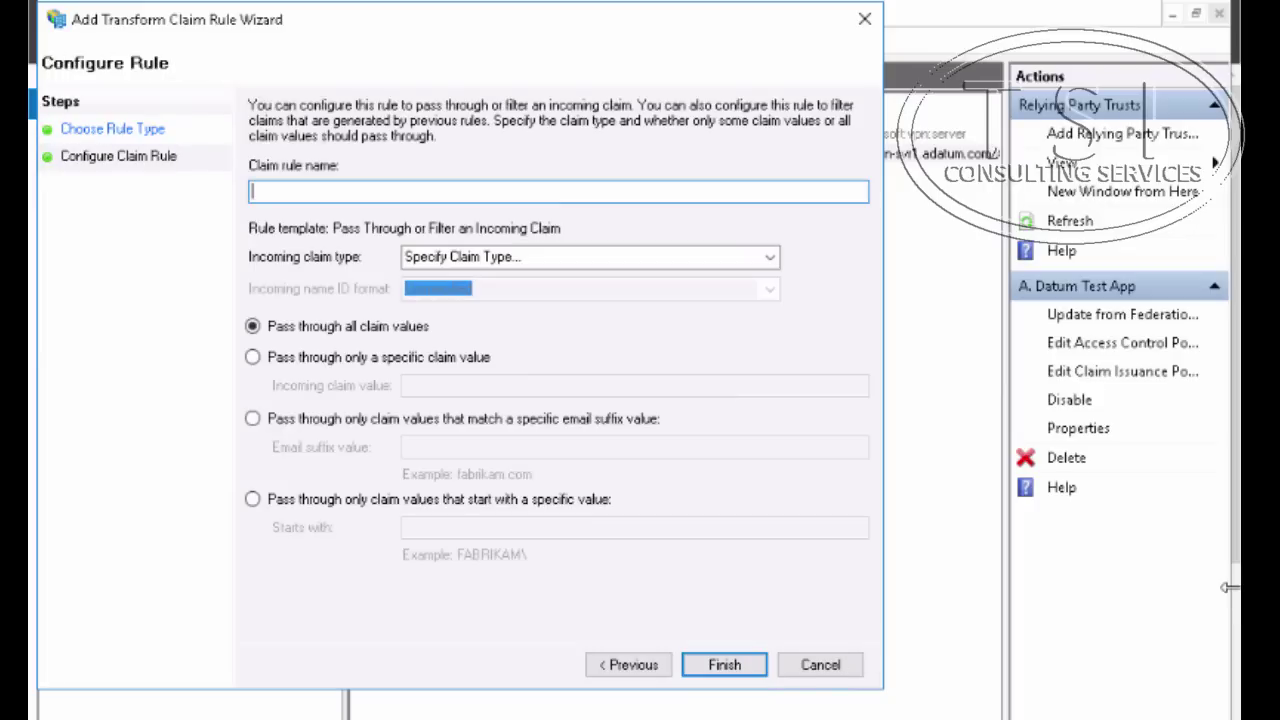
type("Pass through UPN")
key("Tab")
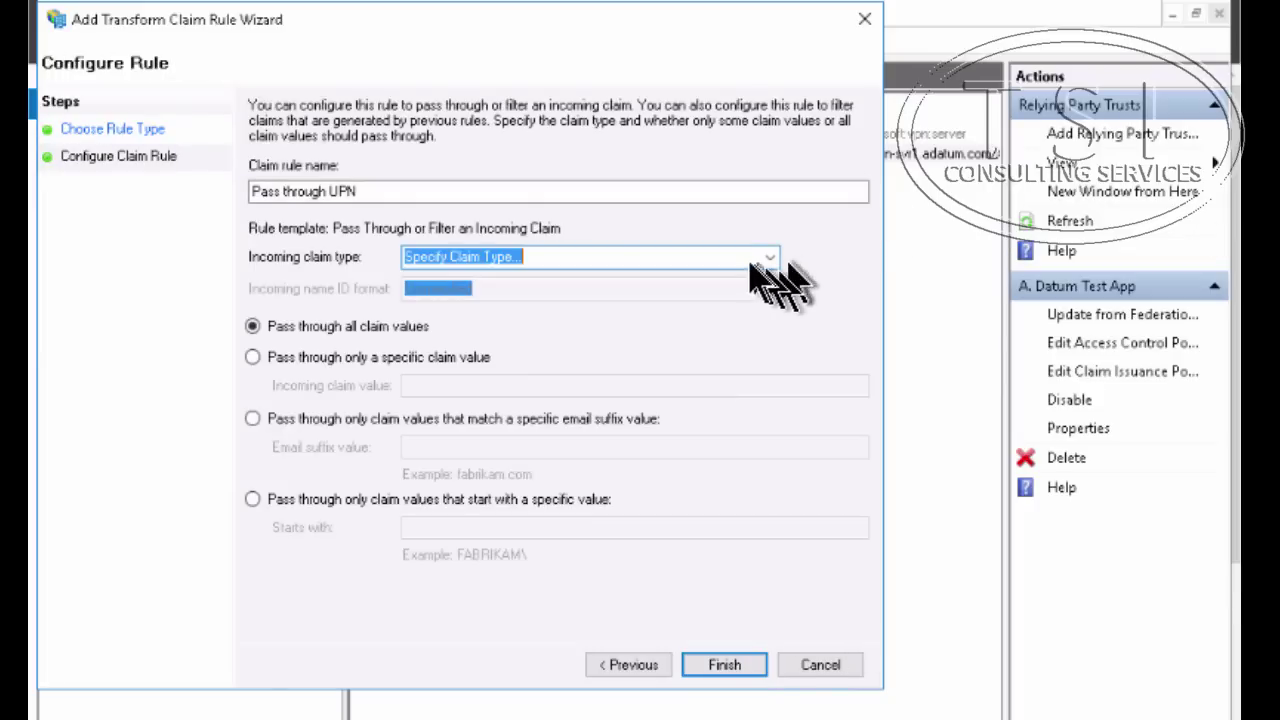
left_click(766, 258)
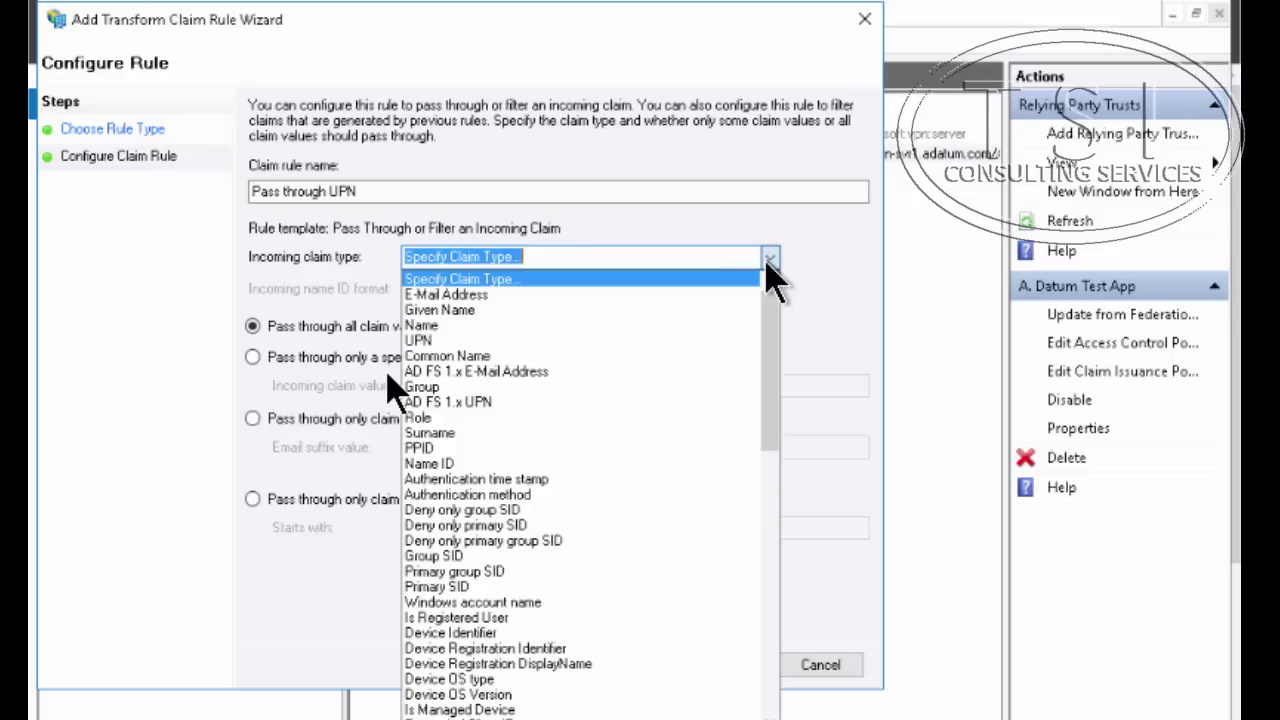
left_click(621, 341)
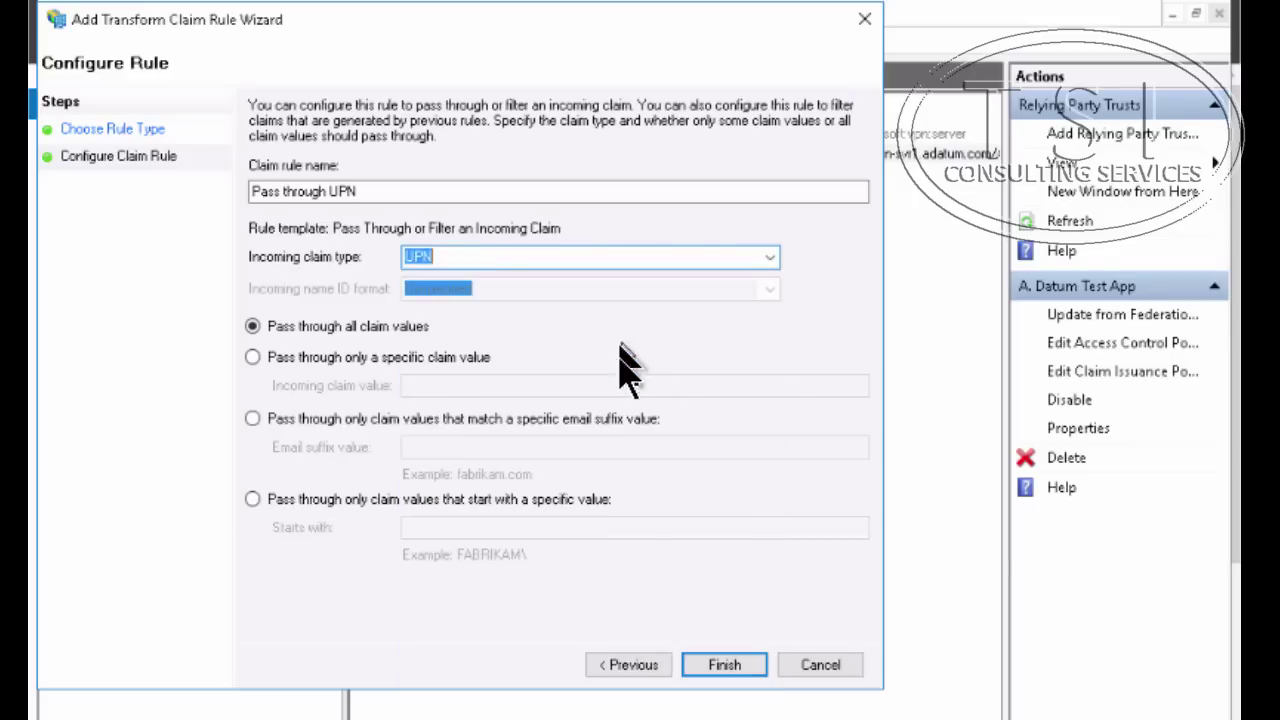
left_click(716, 650)
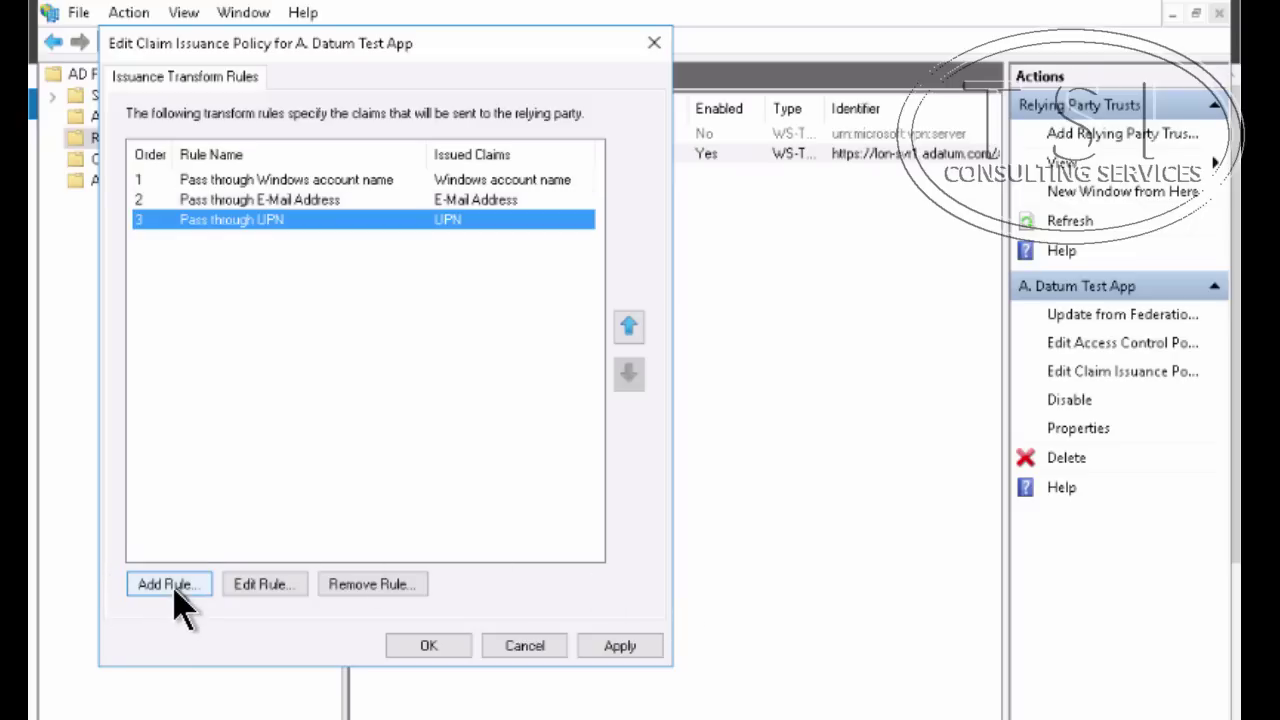
Add a Pass Through rule for Name claims as rule 4 and confirm the updated claim issuance policy
left_click(168, 588)
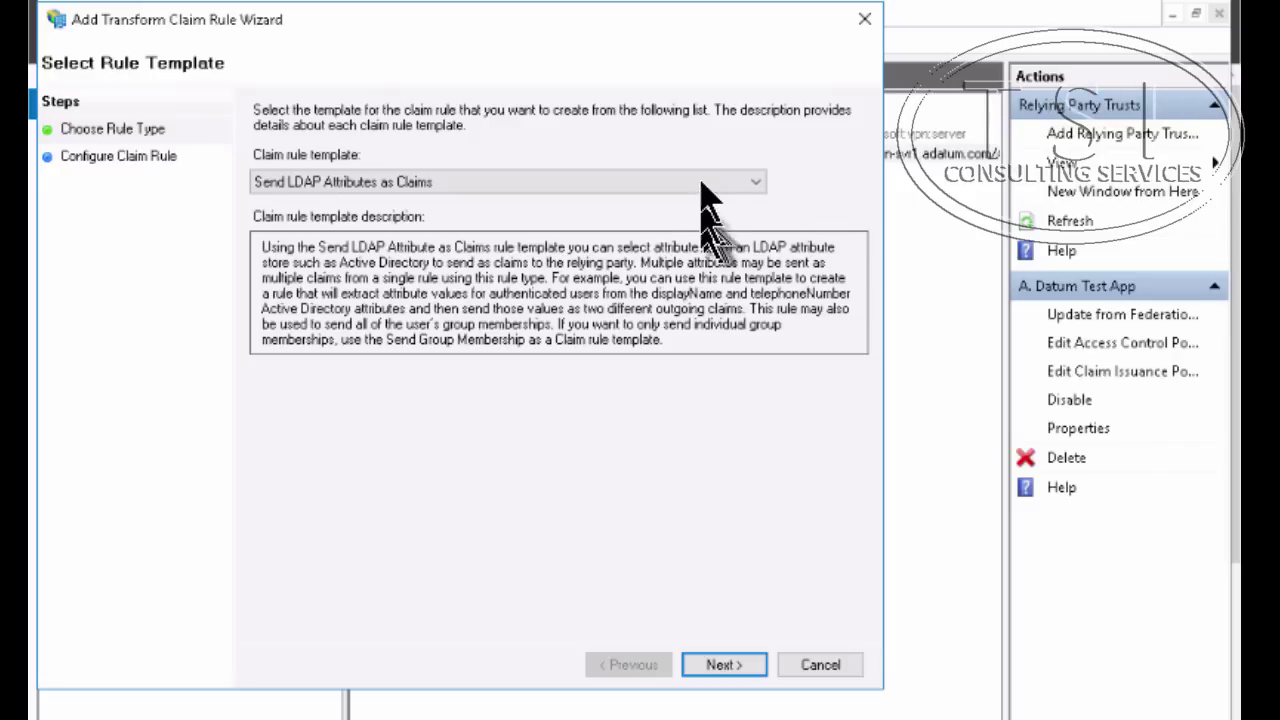
left_click(756, 184)
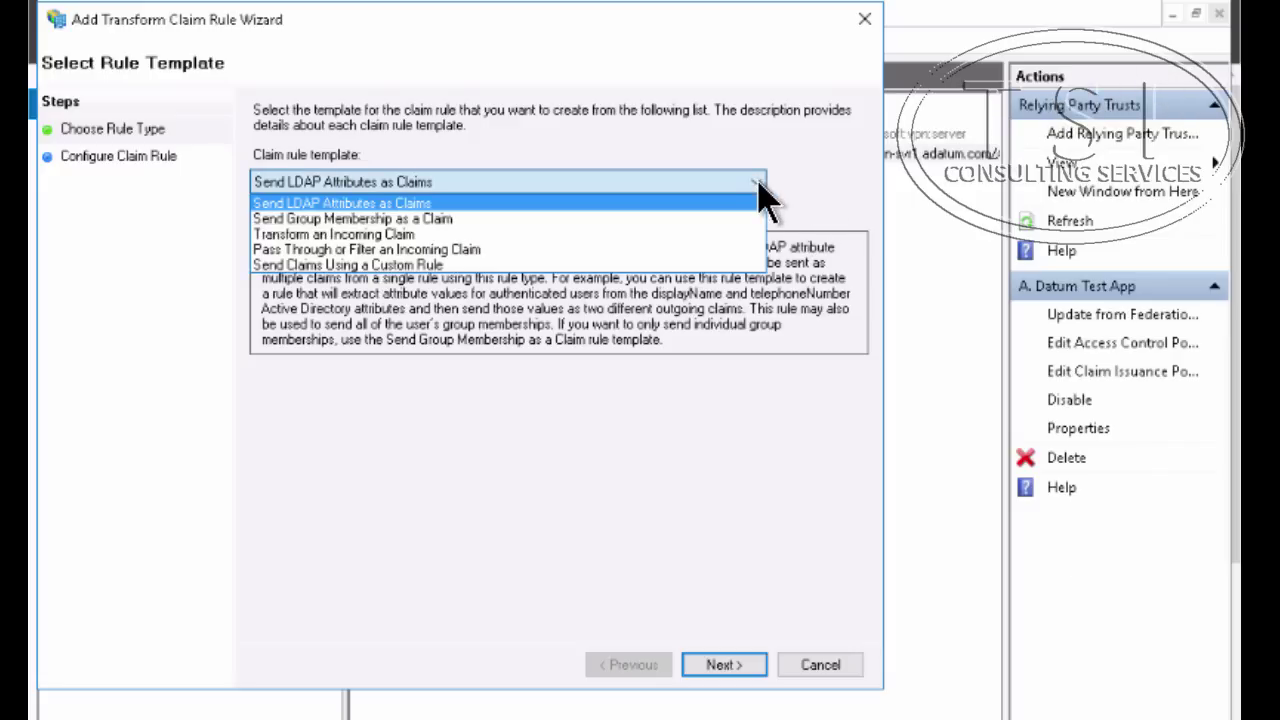
left_click(680, 250)
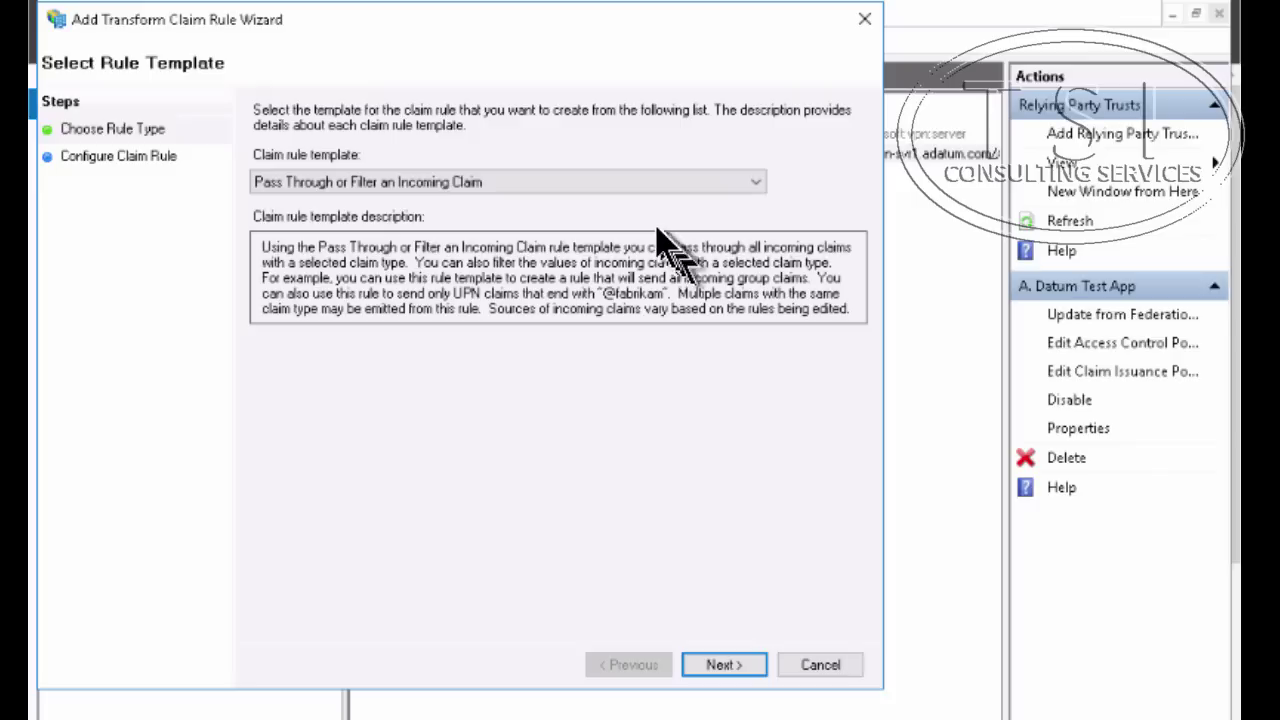
left_click(724, 668)
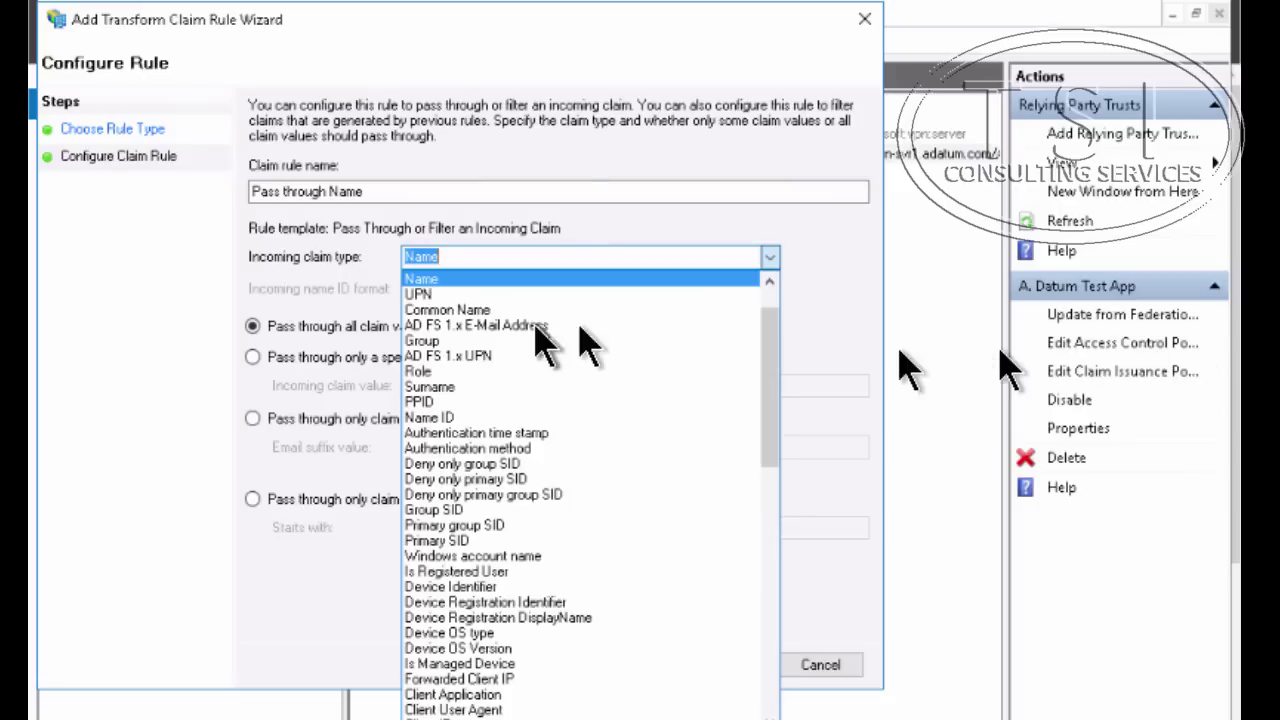
left_click(525, 281)
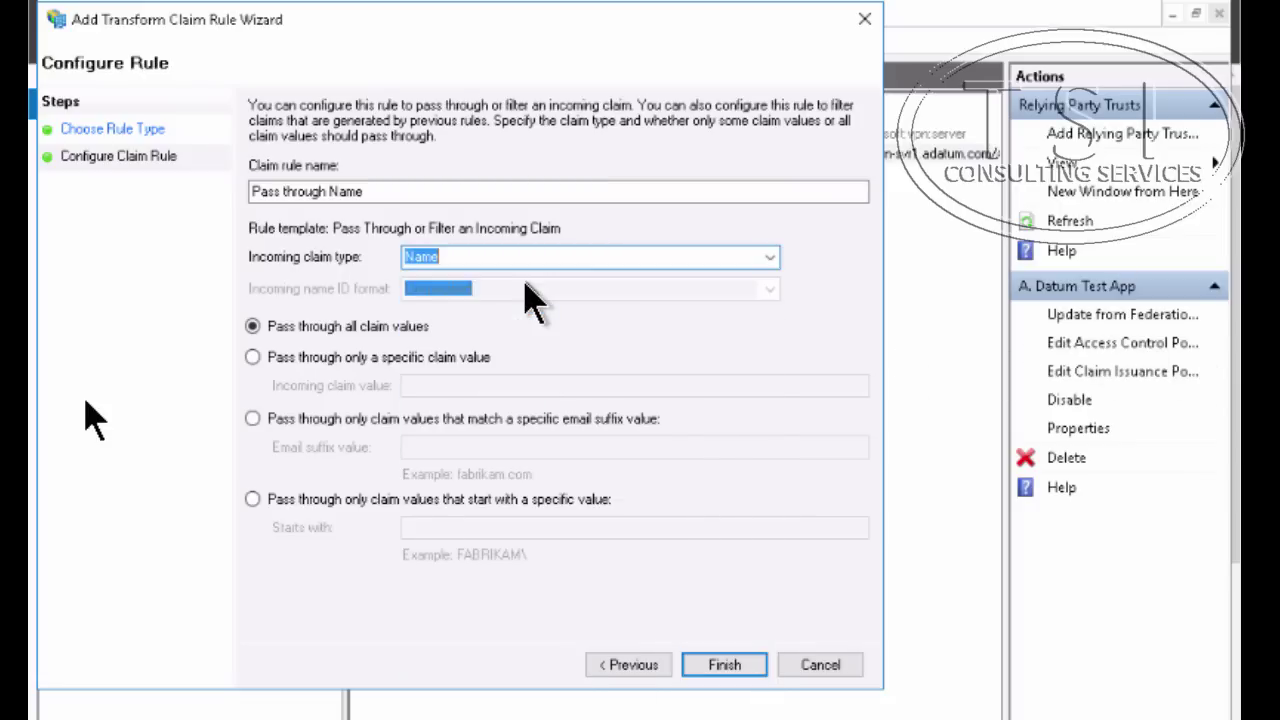
left_click(716, 663)
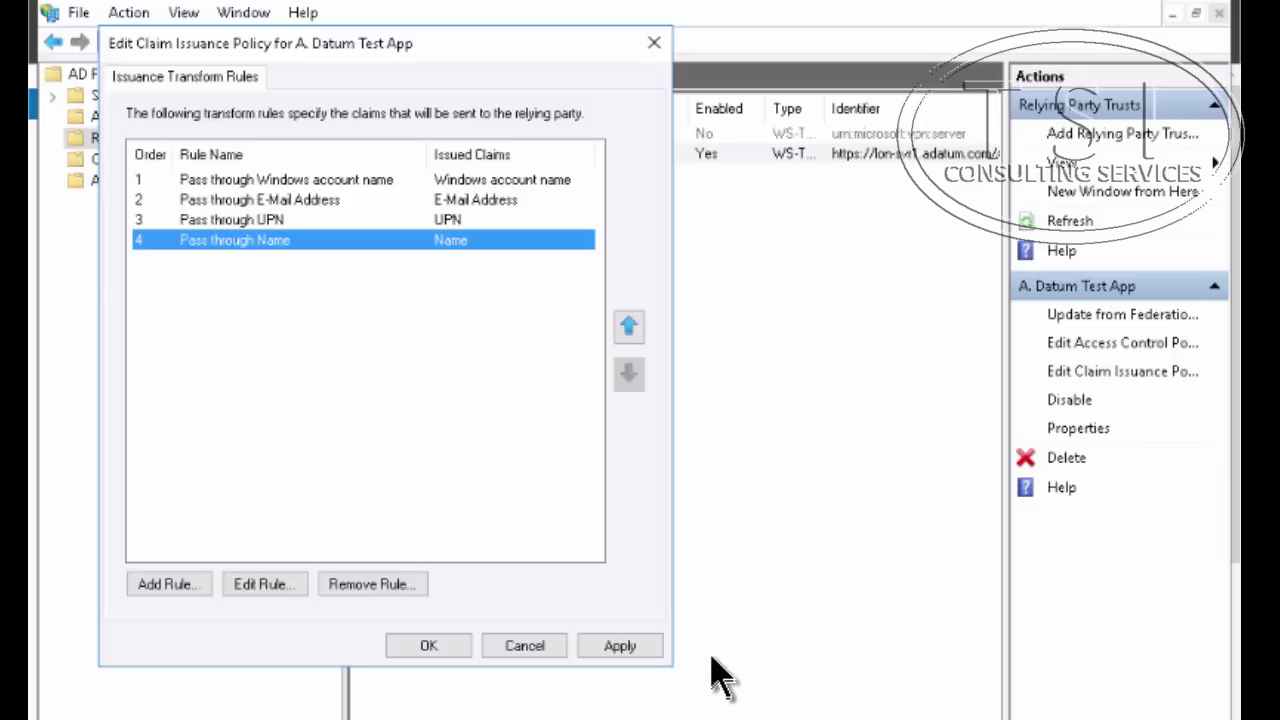
left_click(430, 646)
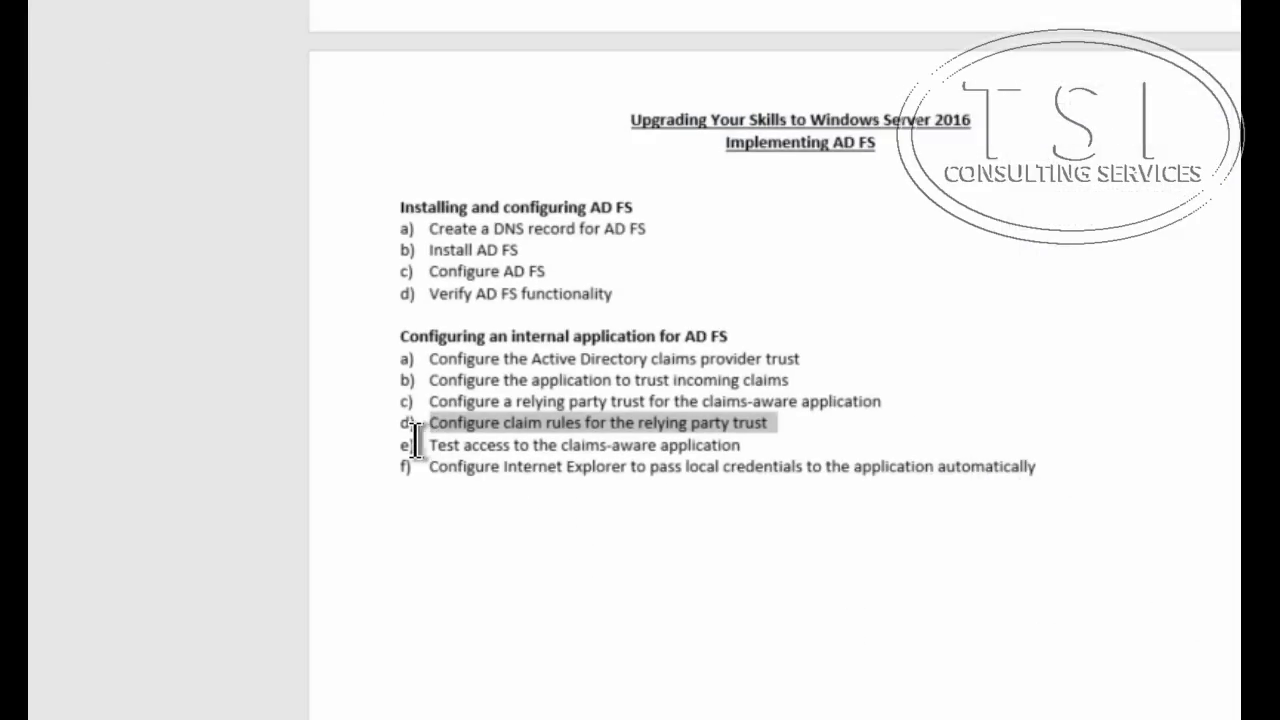
Mark task e in the checklist and enter the lon-svr1.adatum.com/AdatumTestApp/ address in Internet Explorer
left_click_drag(418, 445, 749, 447)
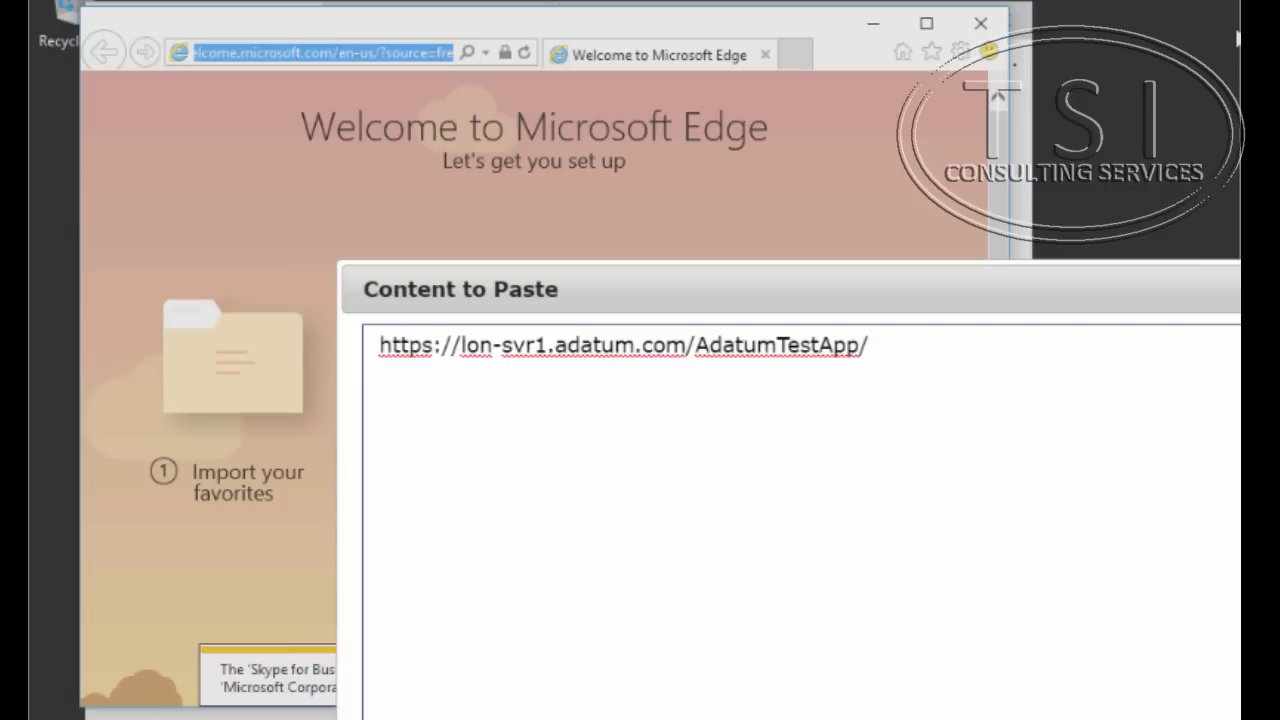
key("Return")
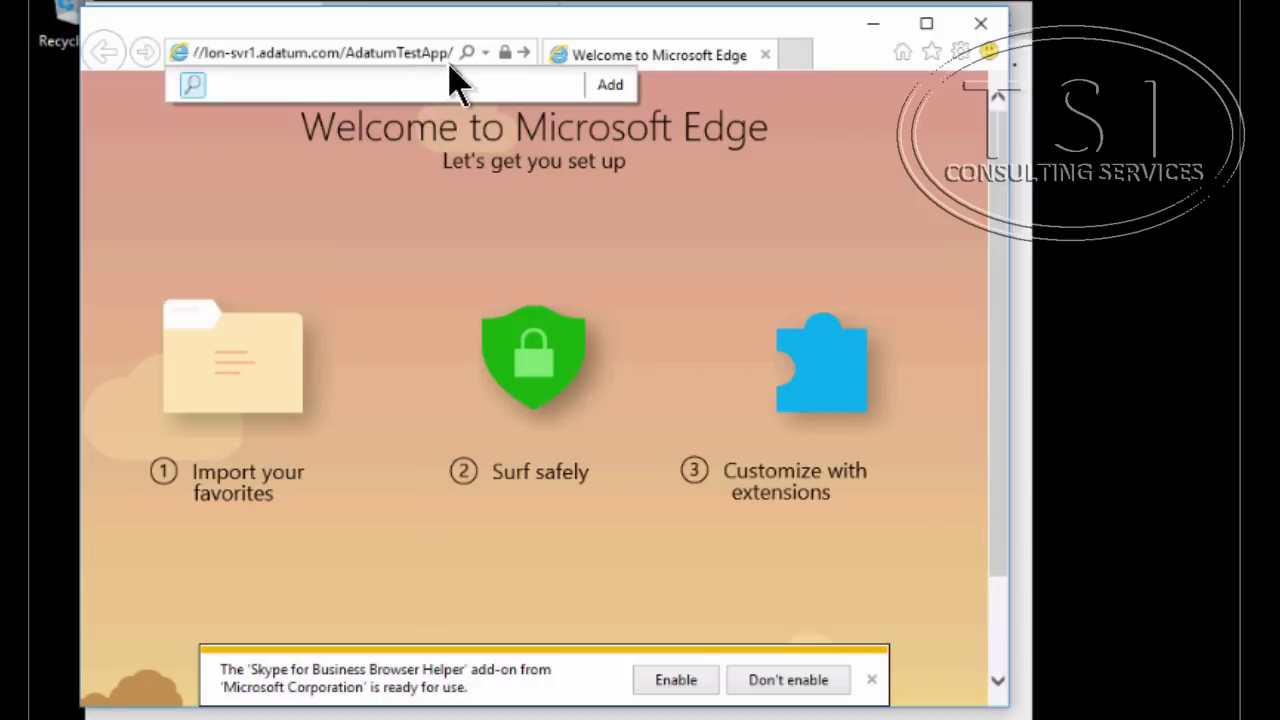
Browse to AdatumTestApp, sign in with the domain user's credentials, and decline the add-on notice
left_click(460, 56)
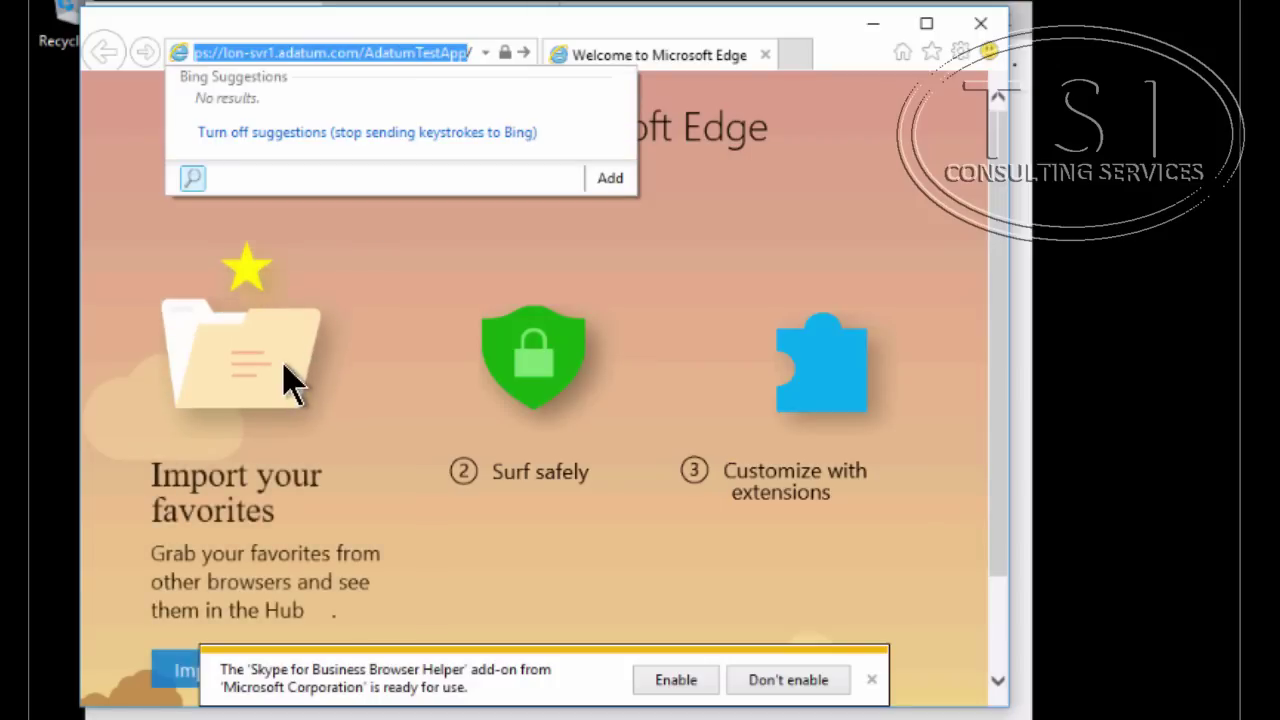
key("Return")
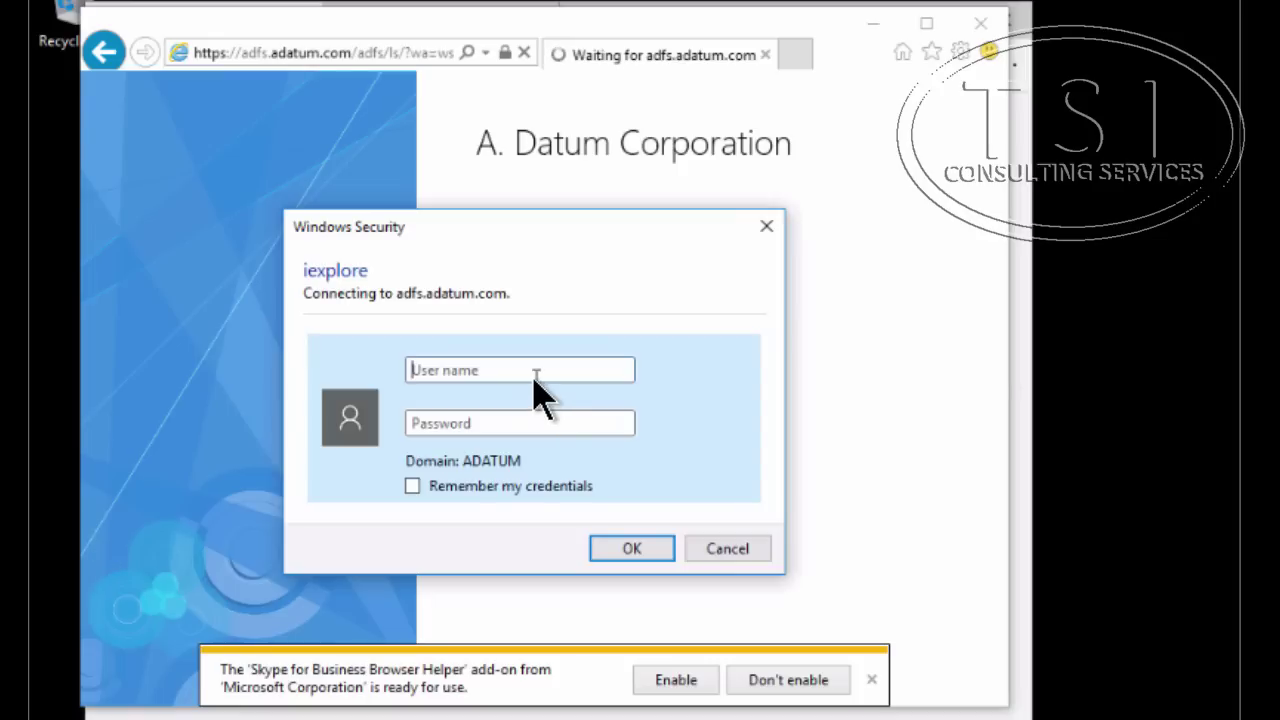
type("adatumj\\beth")
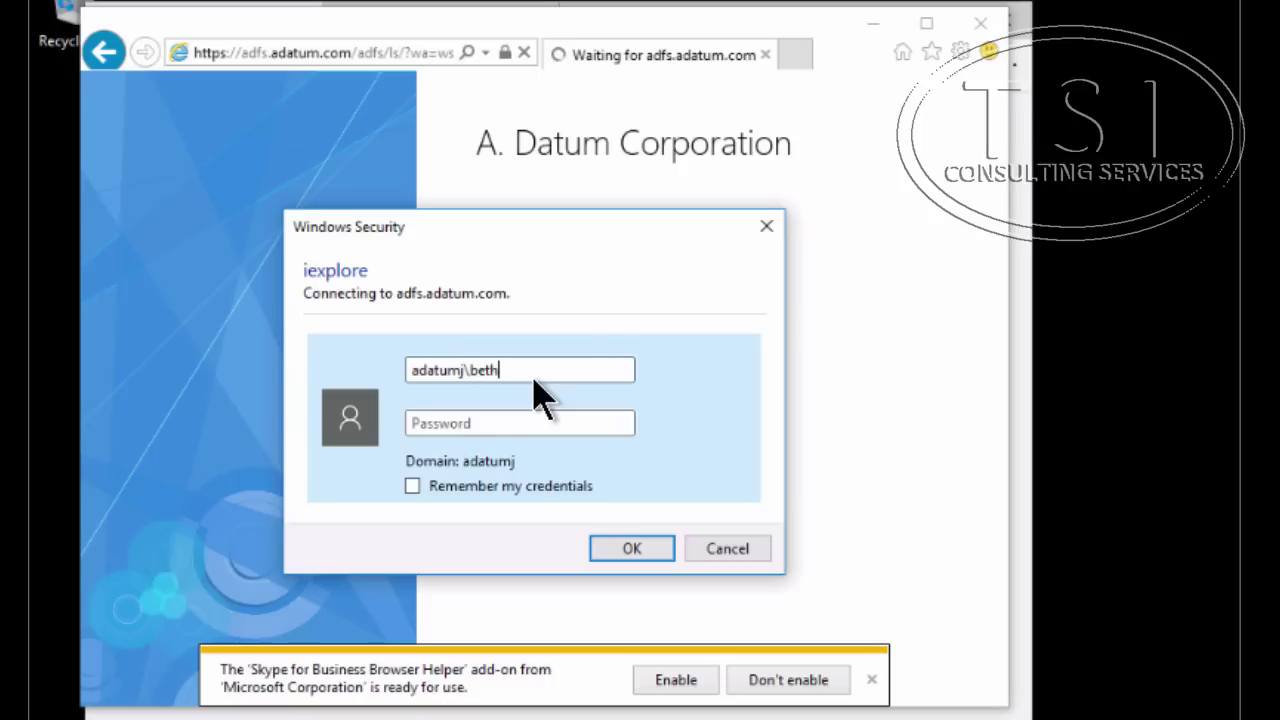
key("Tab")
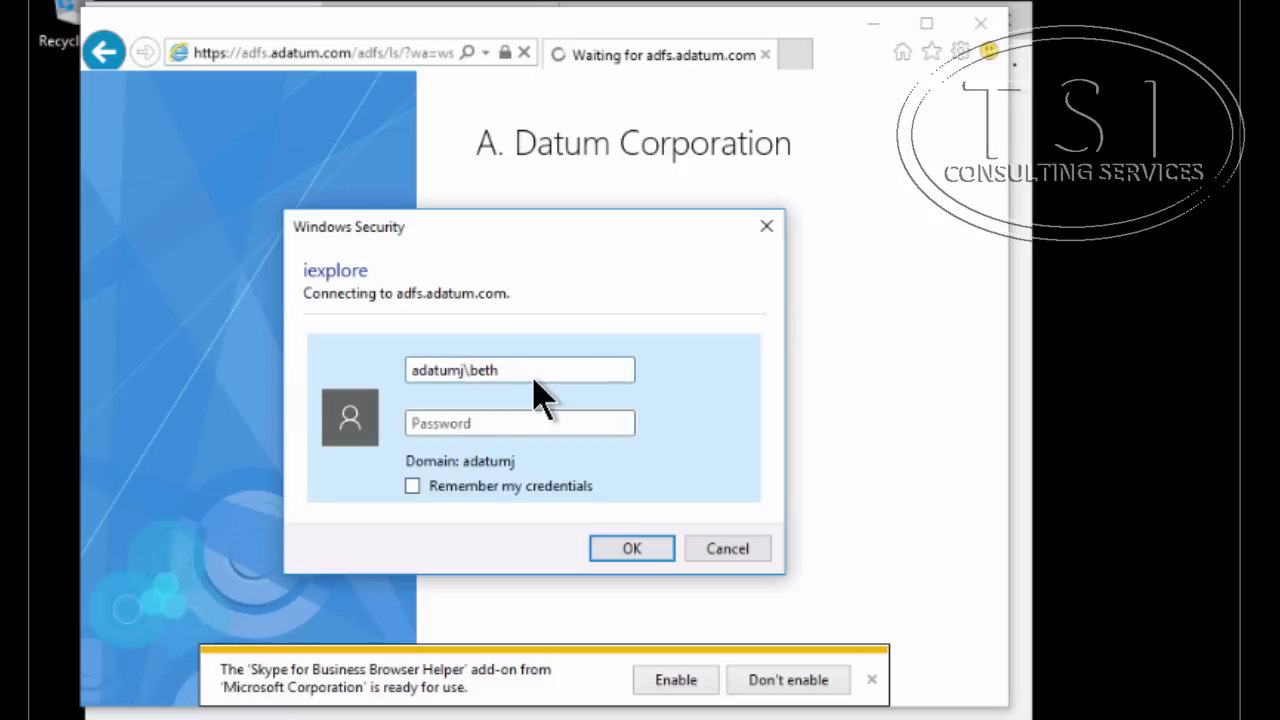
left_click(1121, 214)
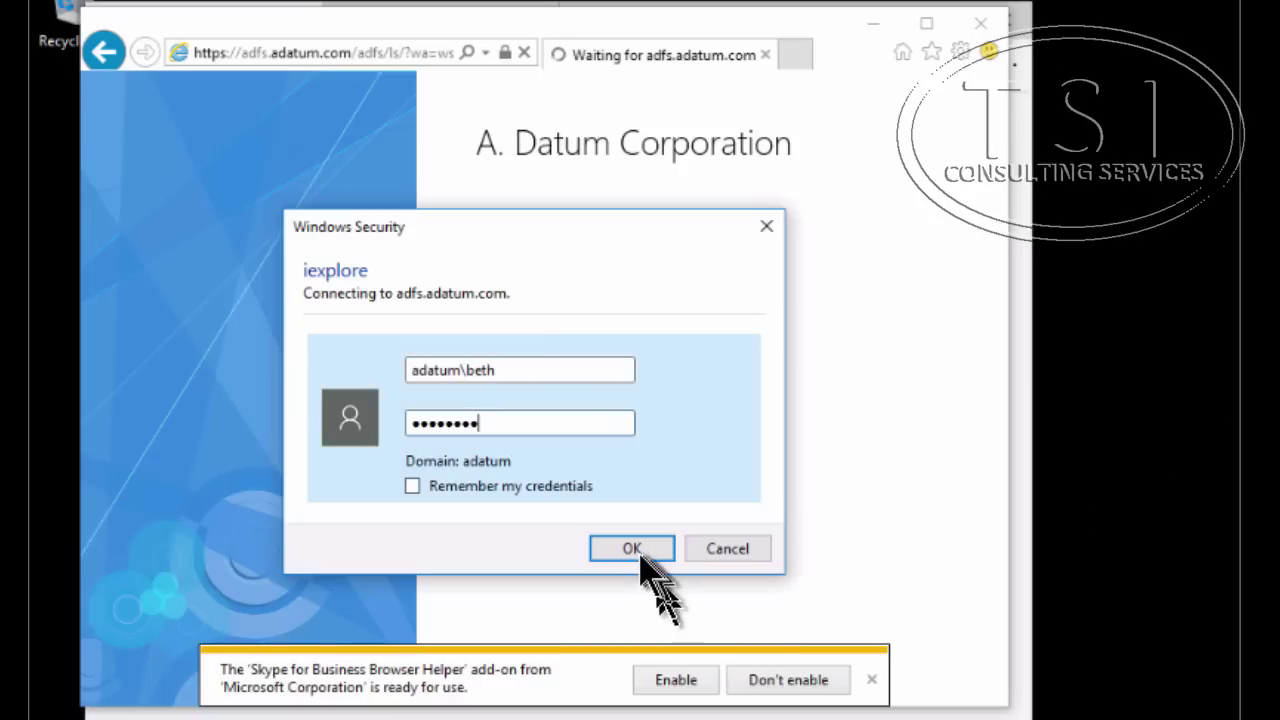
left_click(640, 553)
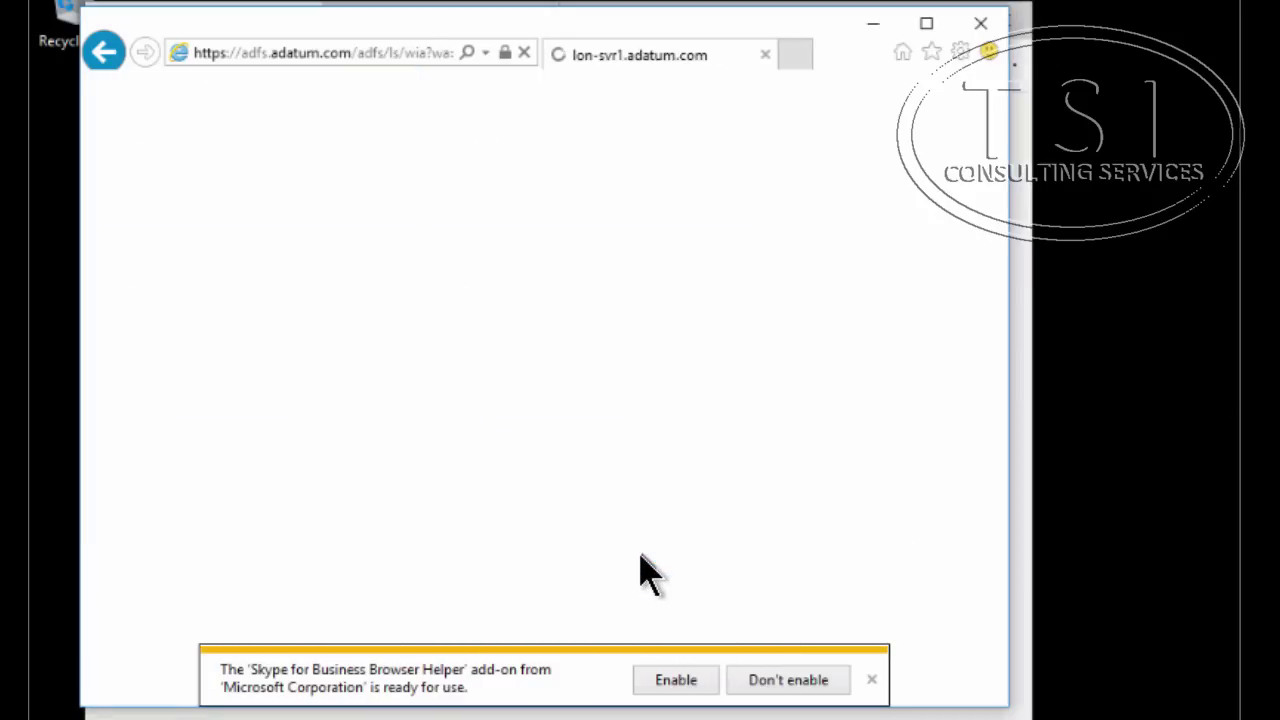
left_click(818, 688)
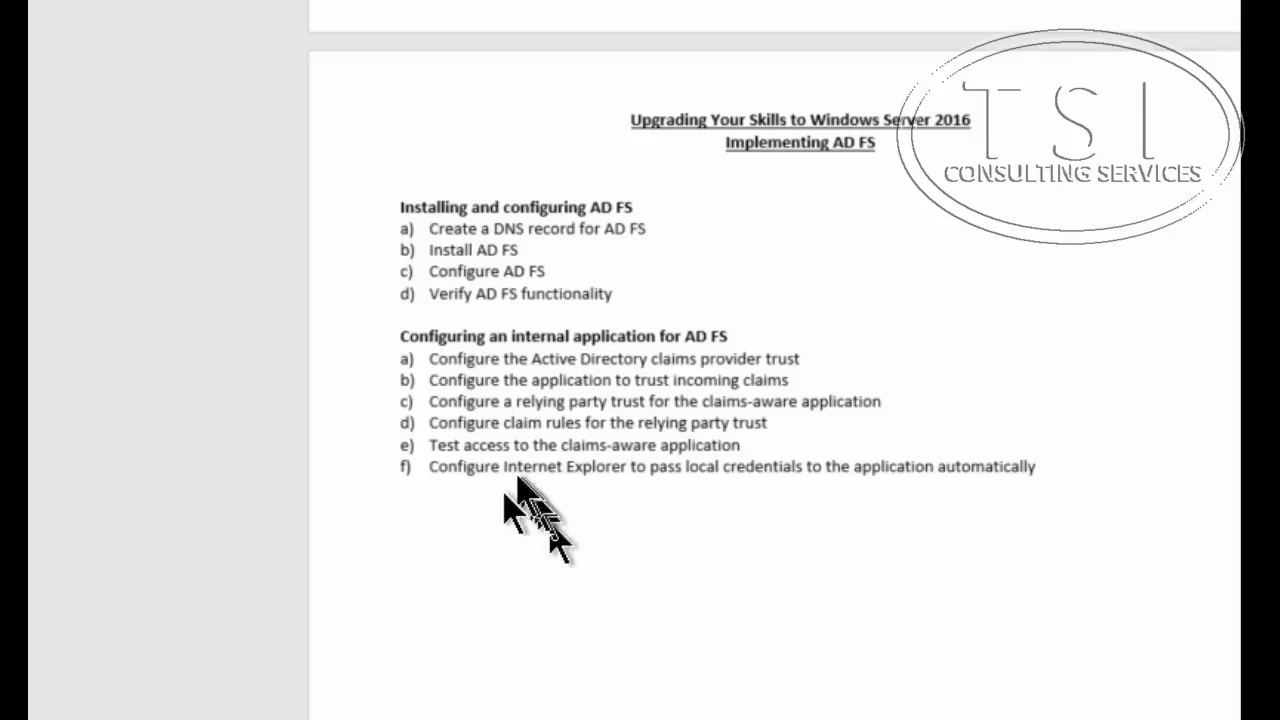
Select task f, passing local credentials automatically, in the Word checklist
triple_click(476, 474)
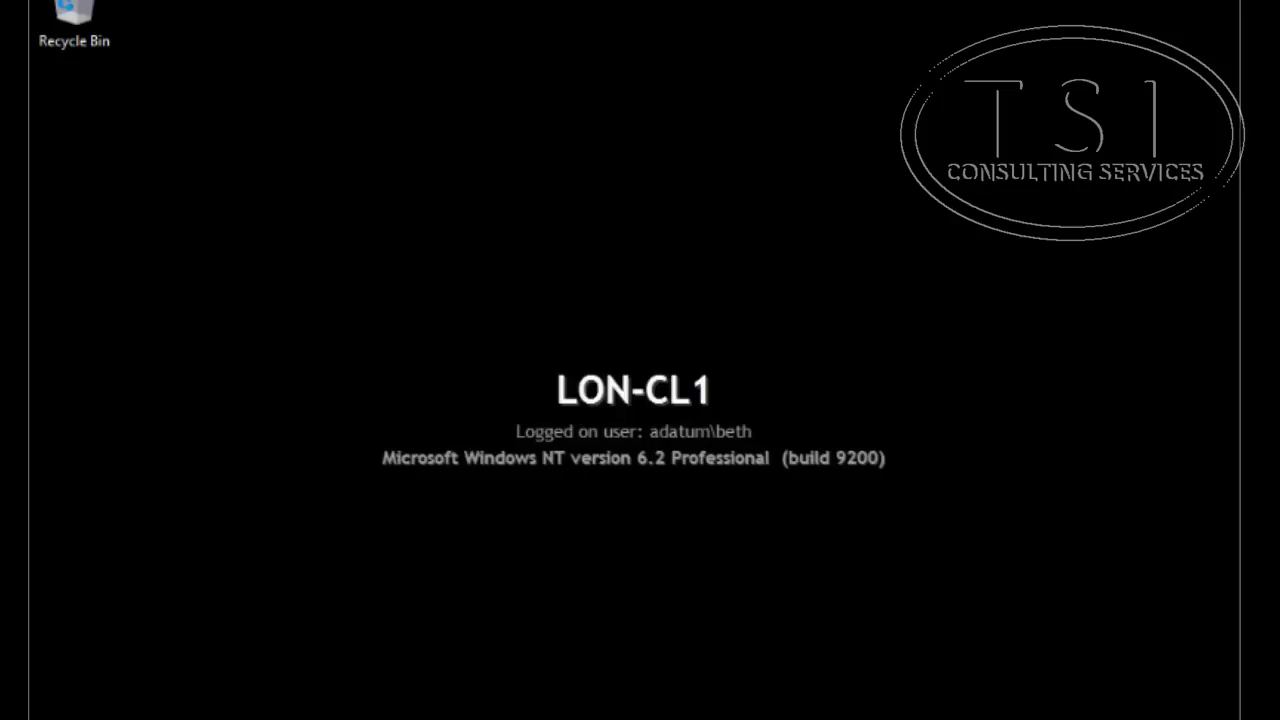
Search the Start menu for 'internet' to find the Internet Options item
key("super")
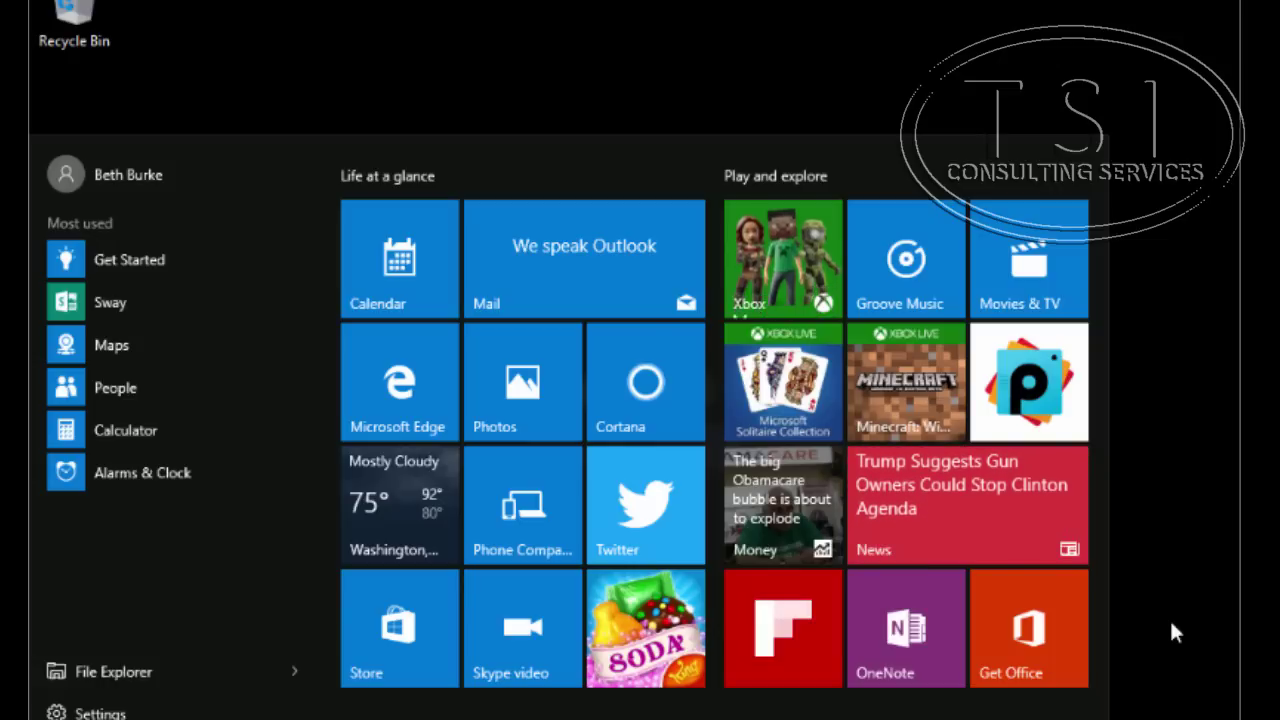
type("internet")
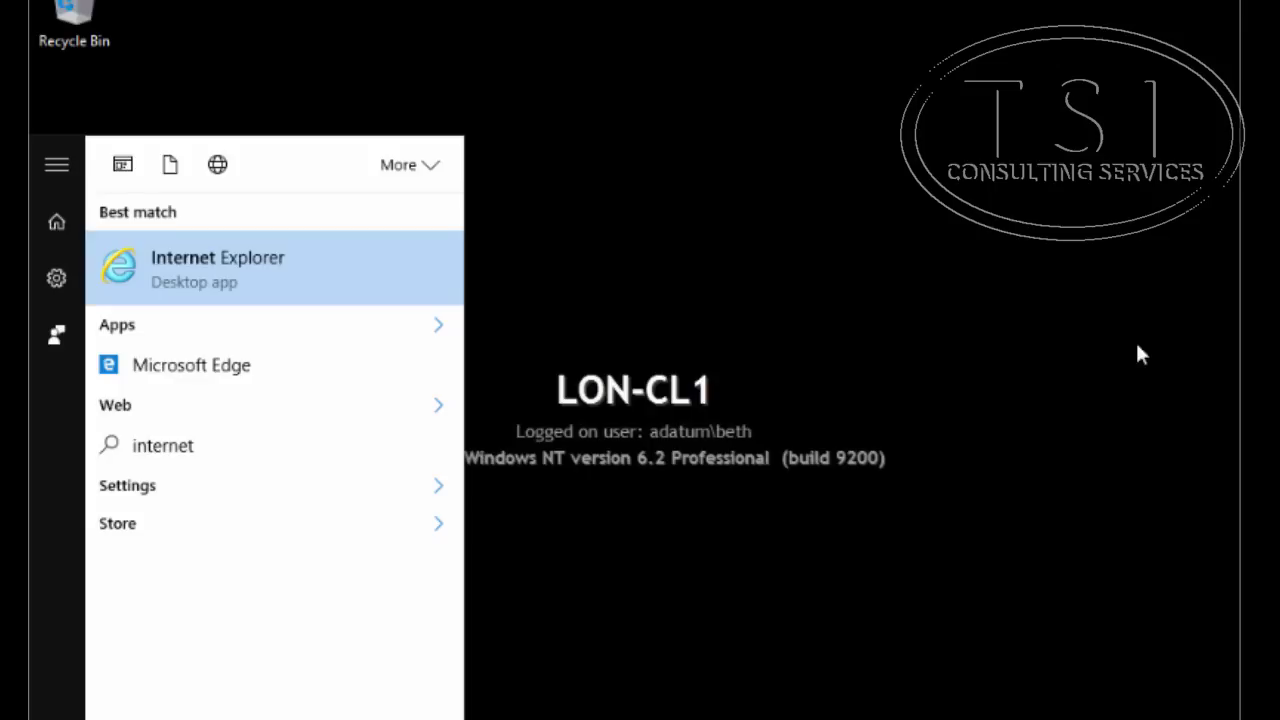
type("options")
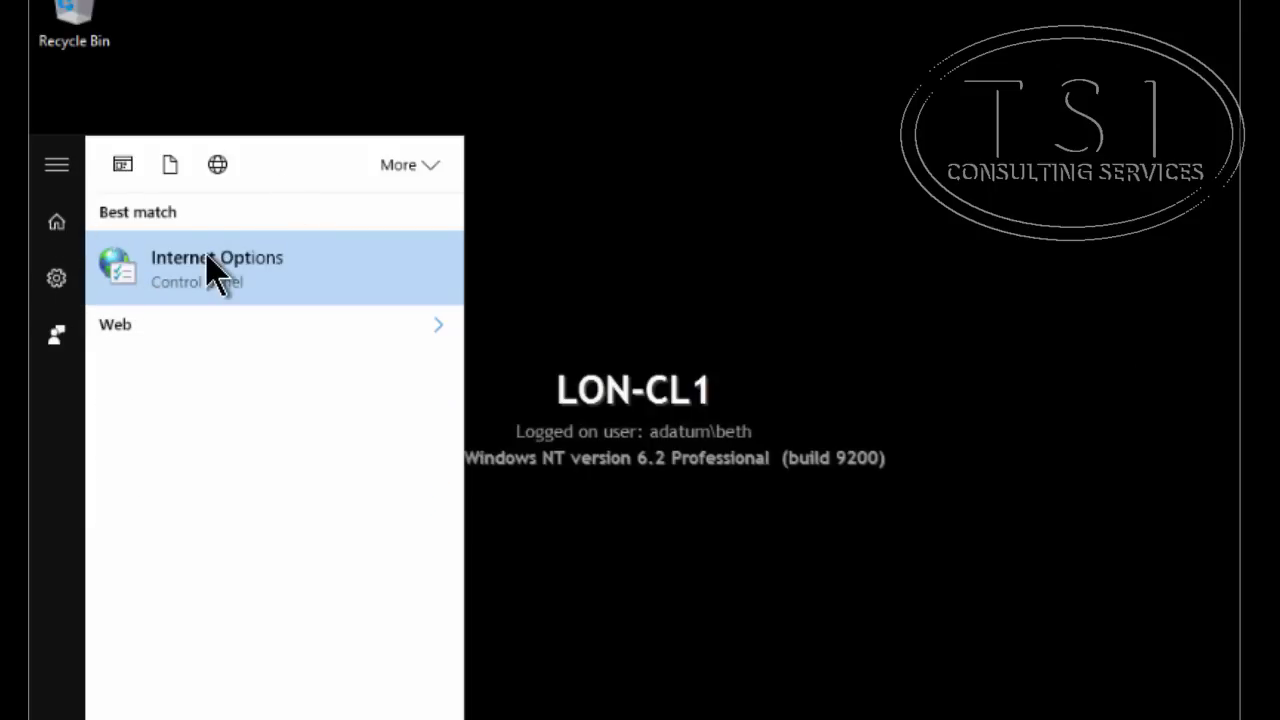
left_click(215, 268)
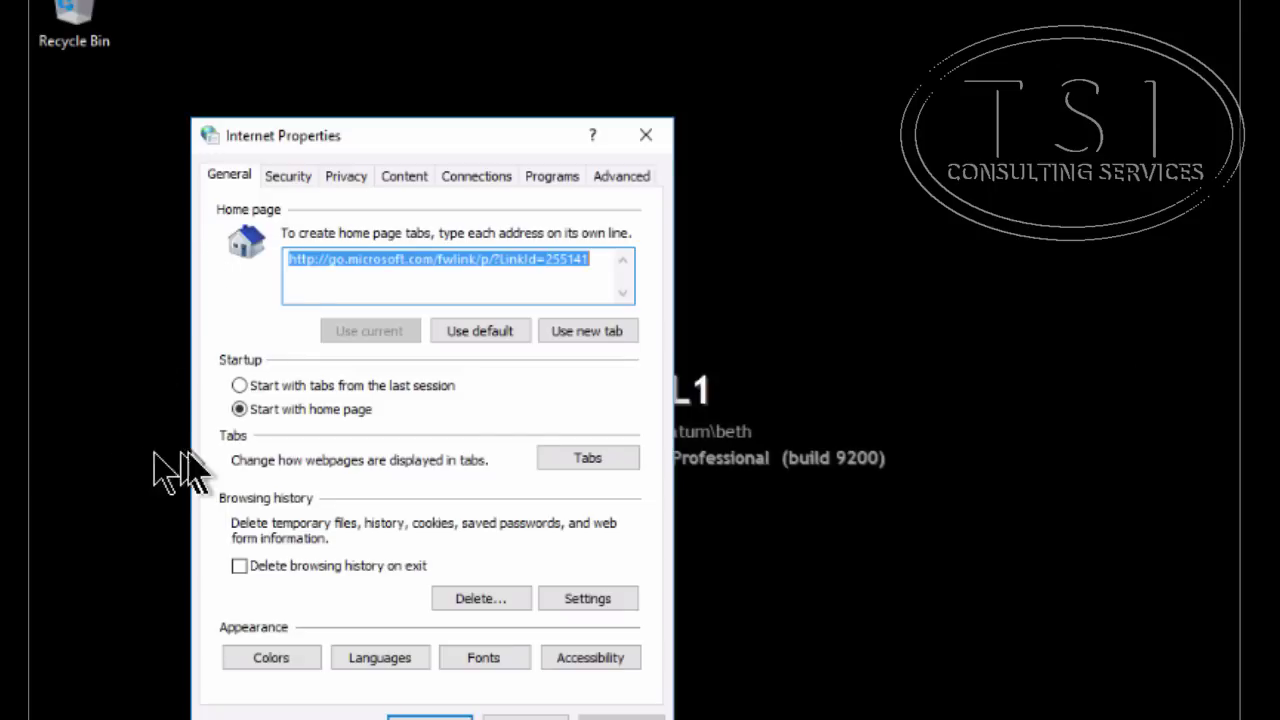
left_click(290, 178)
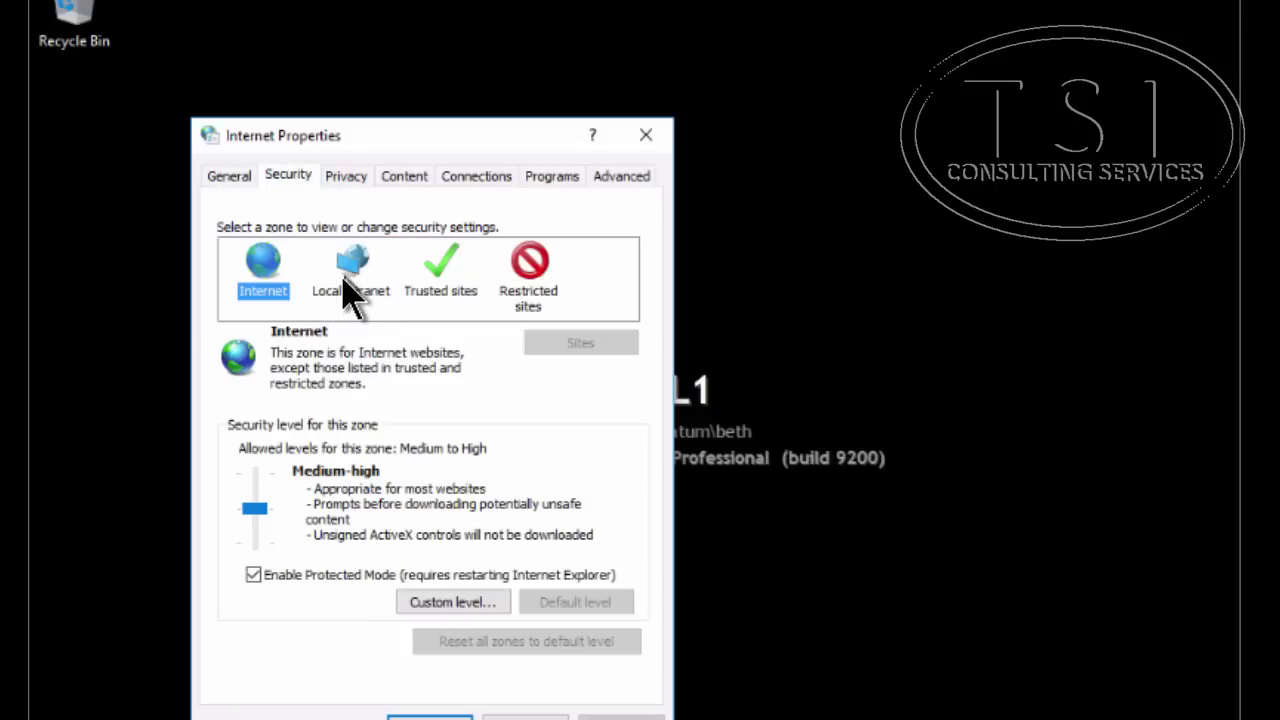
left_click(350, 288)
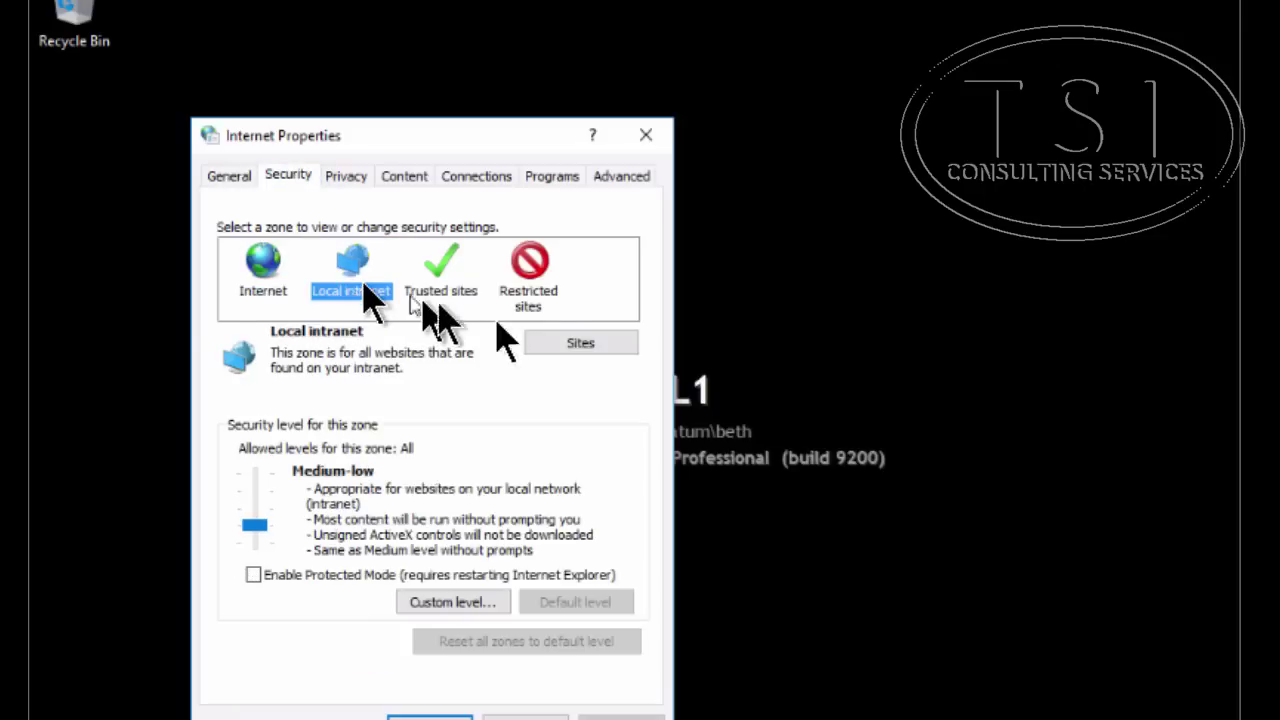
left_click(598, 345)
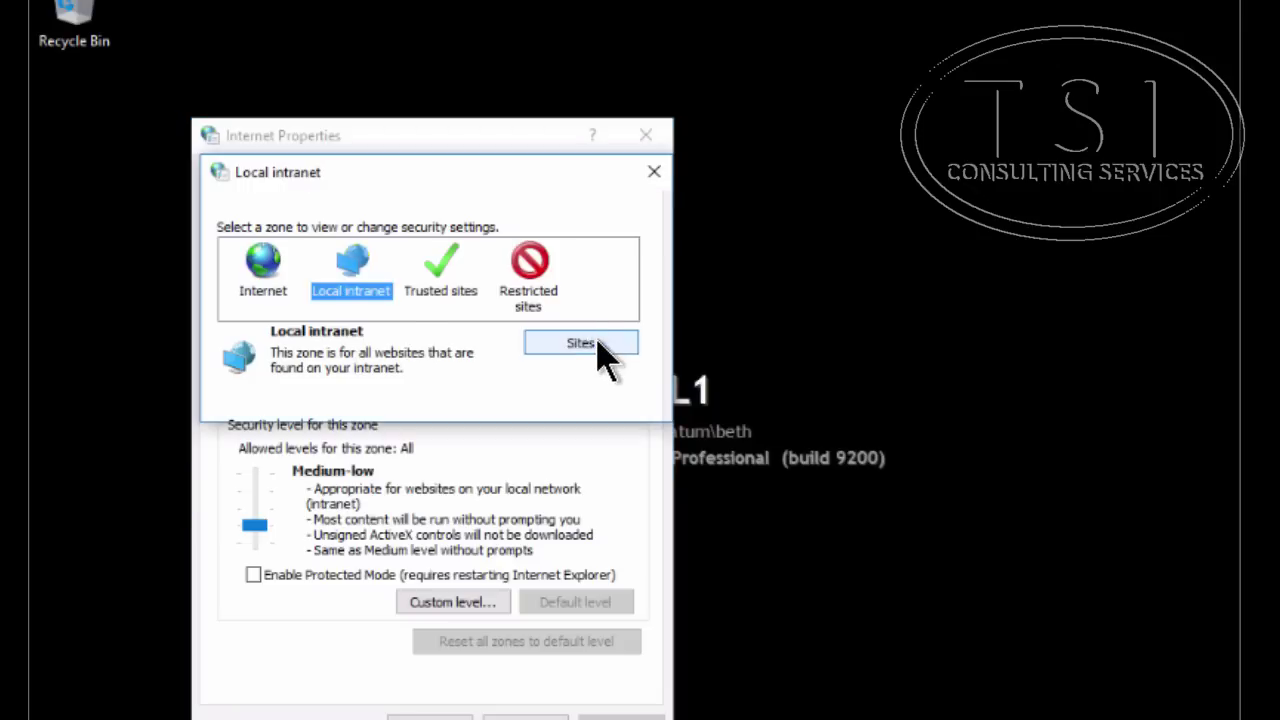
left_click(404, 397)
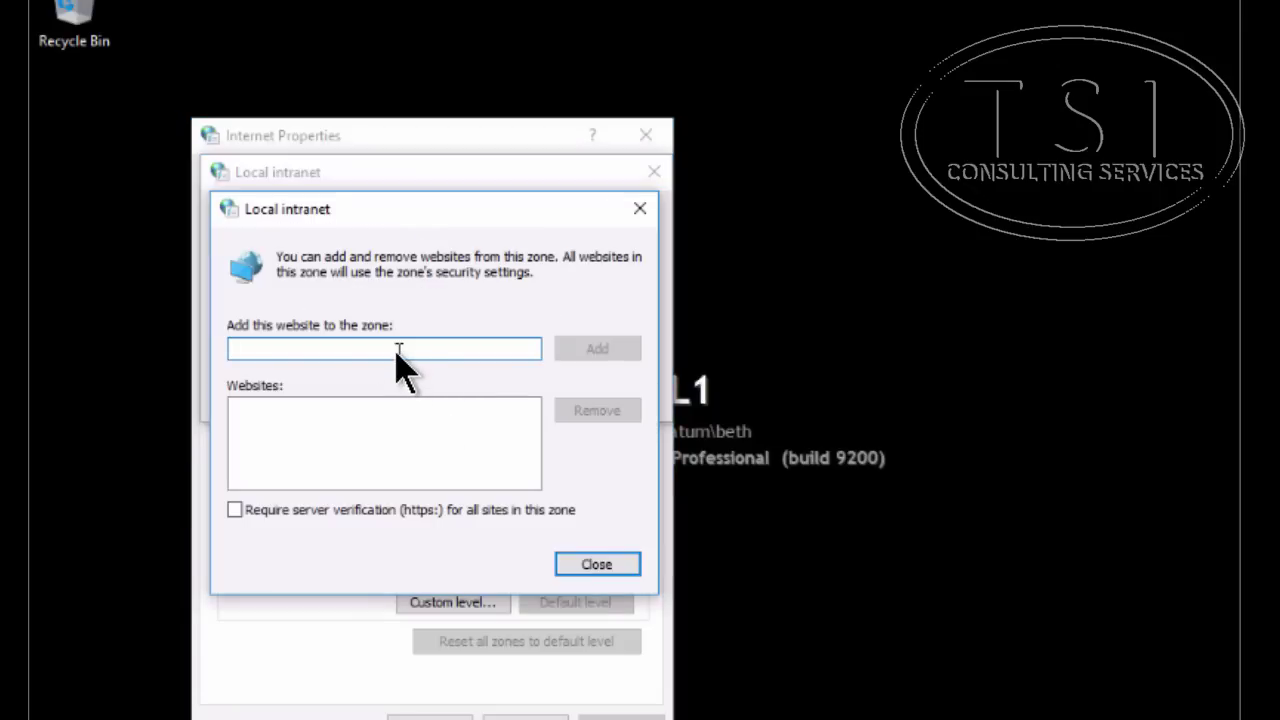
type("htt")
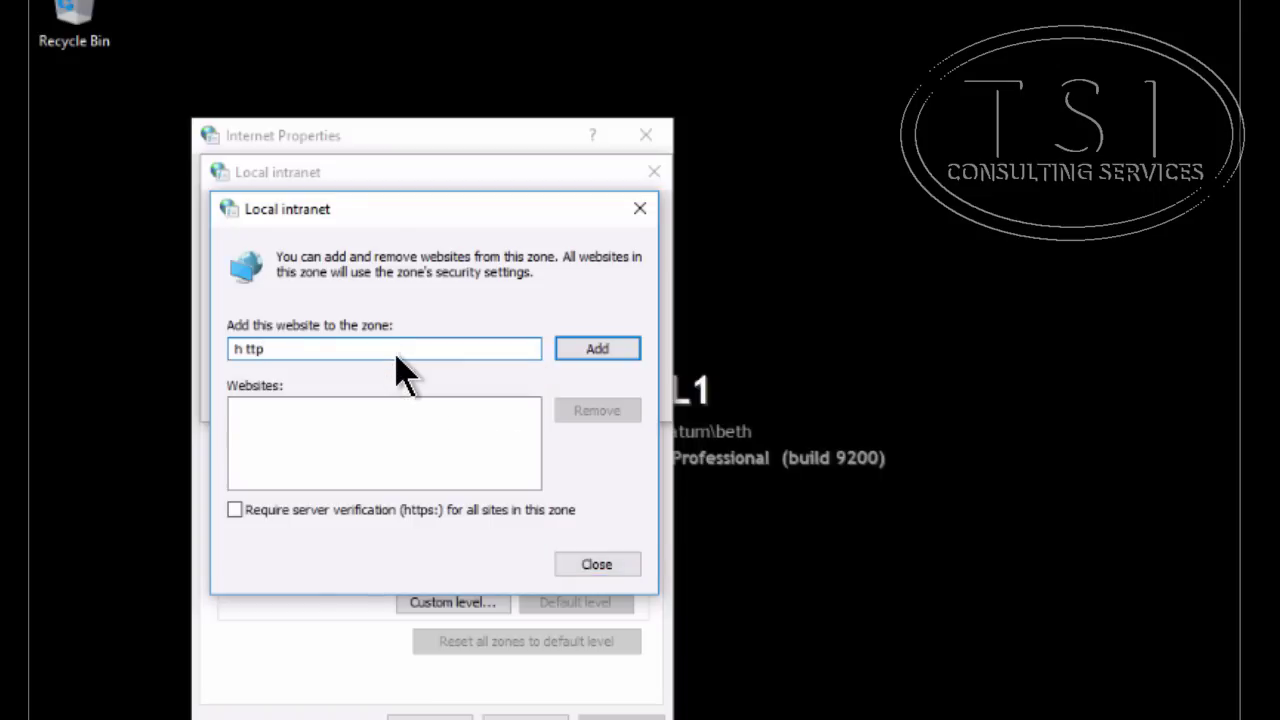
key("BackSpace")
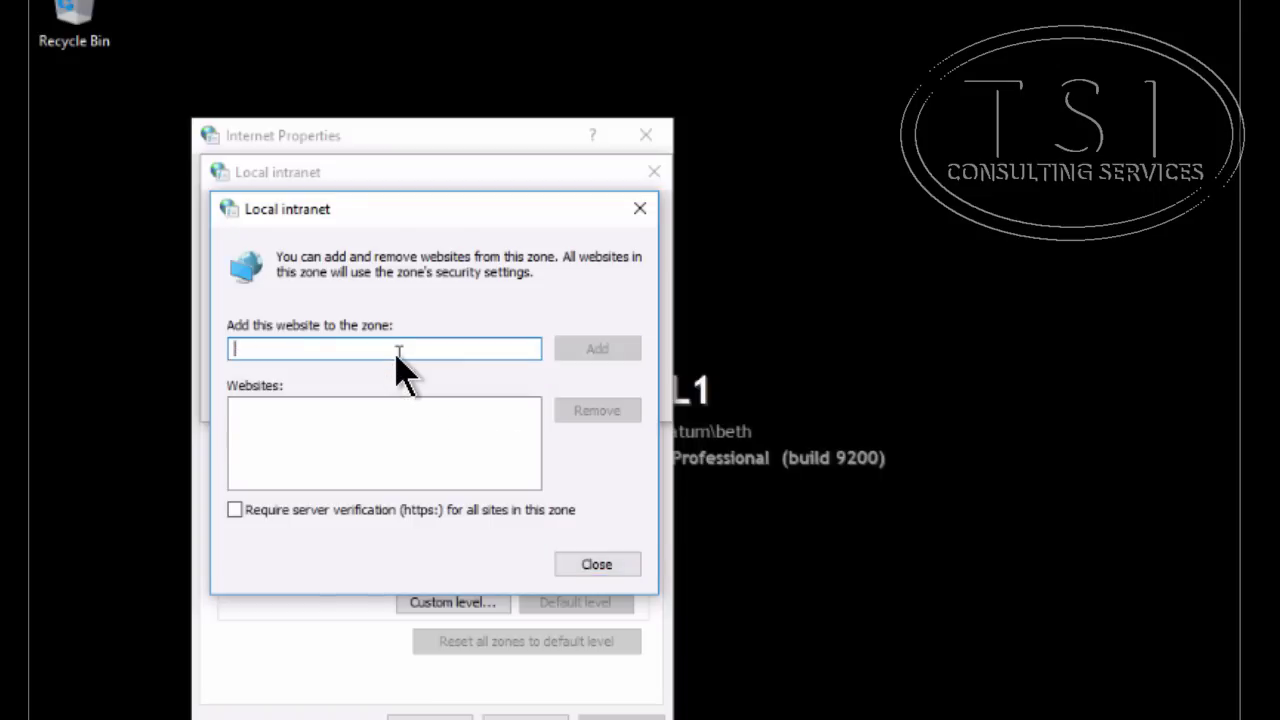
type("http")
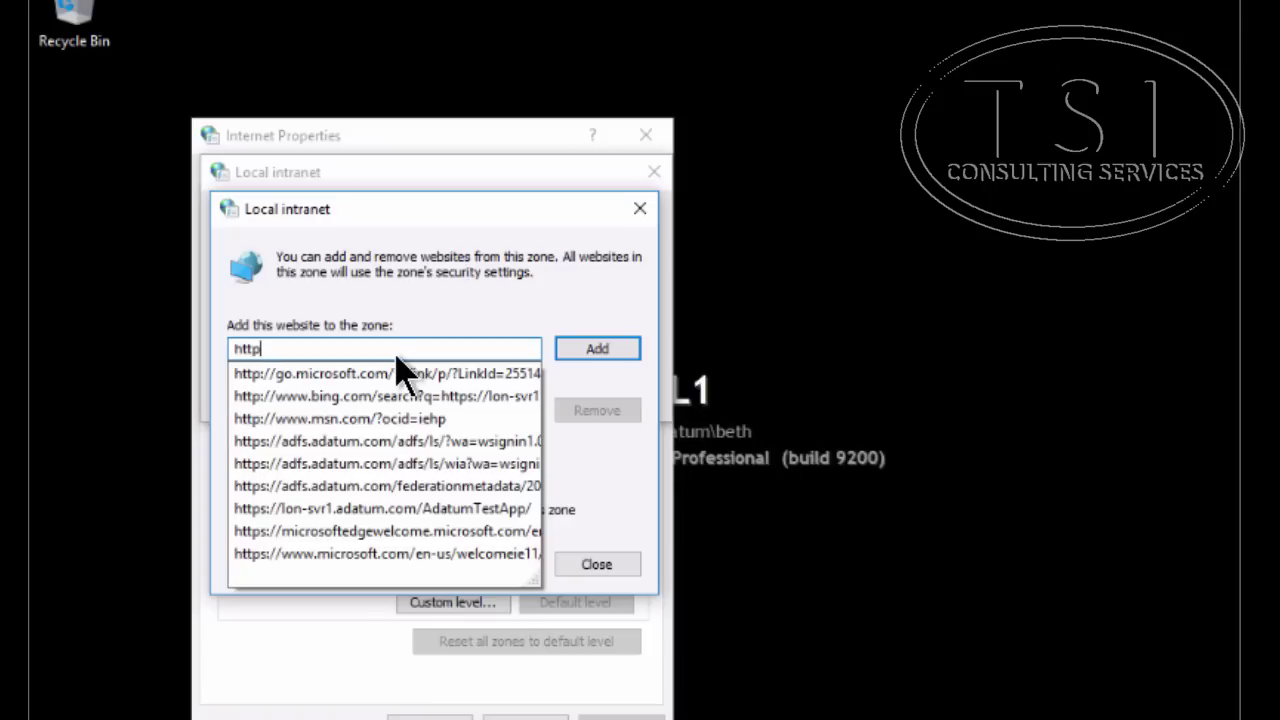
type("s://")
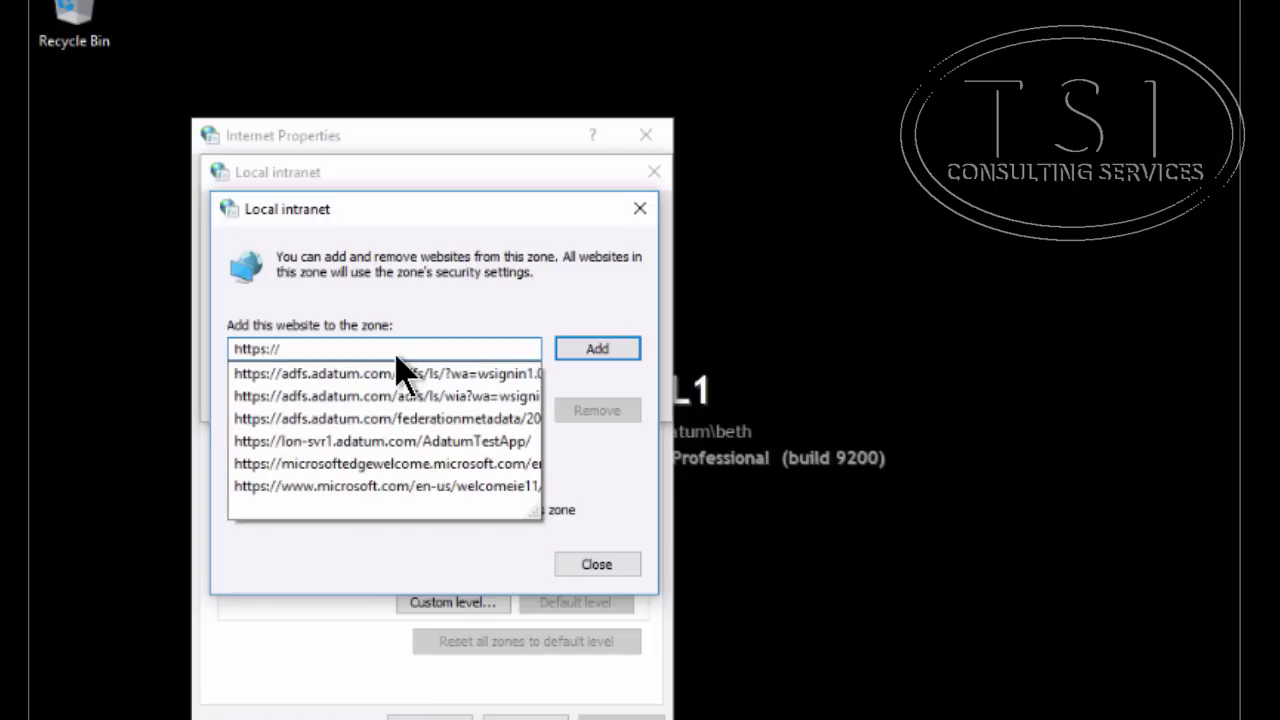
type("adfs.adatum.com")
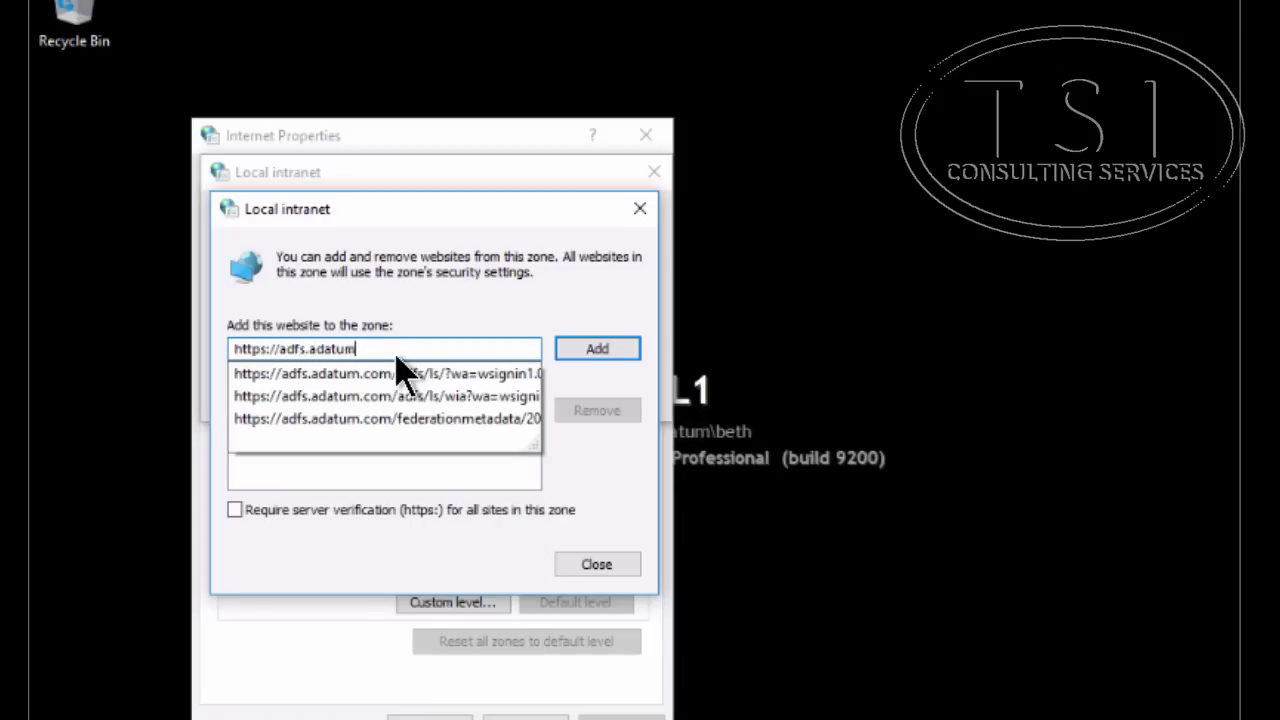
left_click(600, 352)
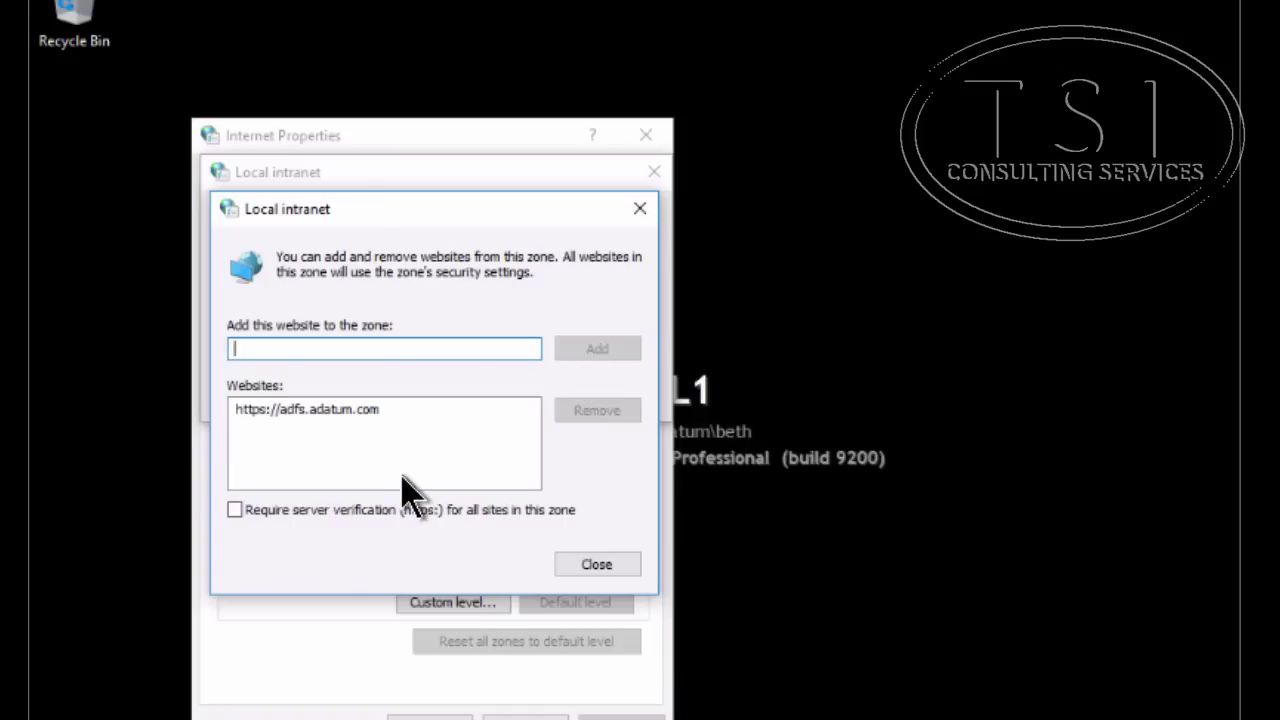
left_click(622, 563)
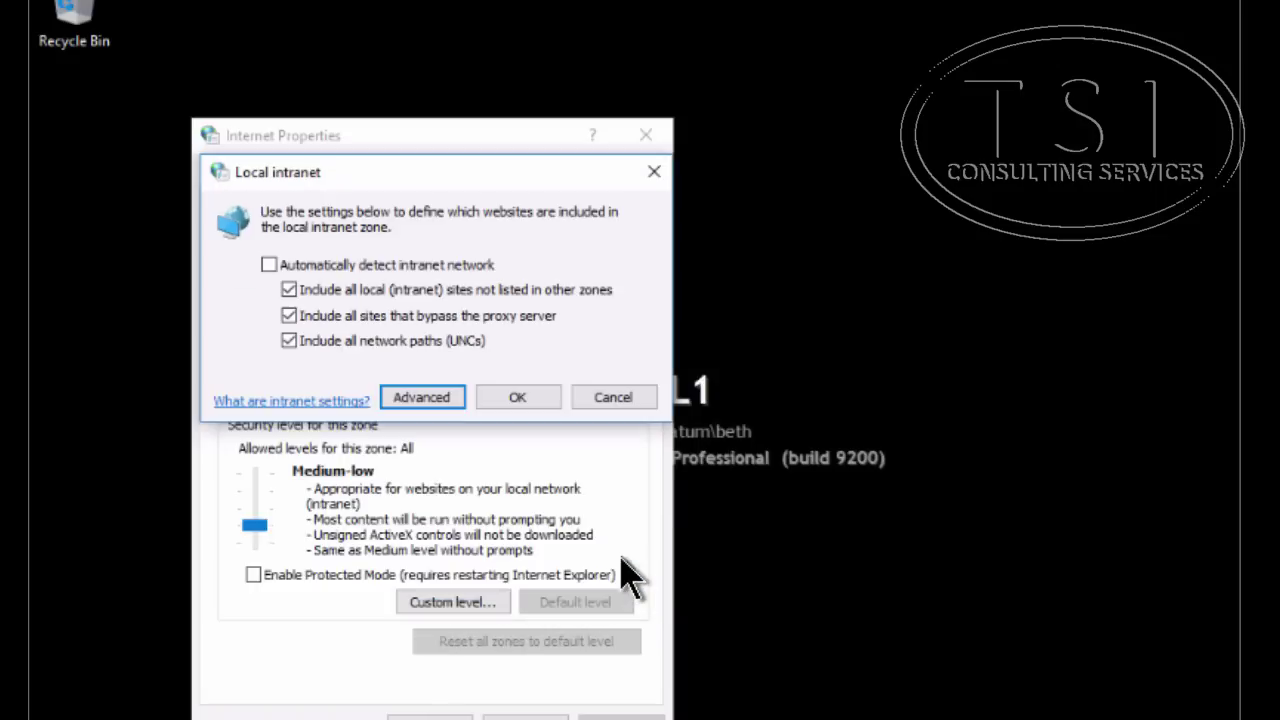
left_click(515, 398)
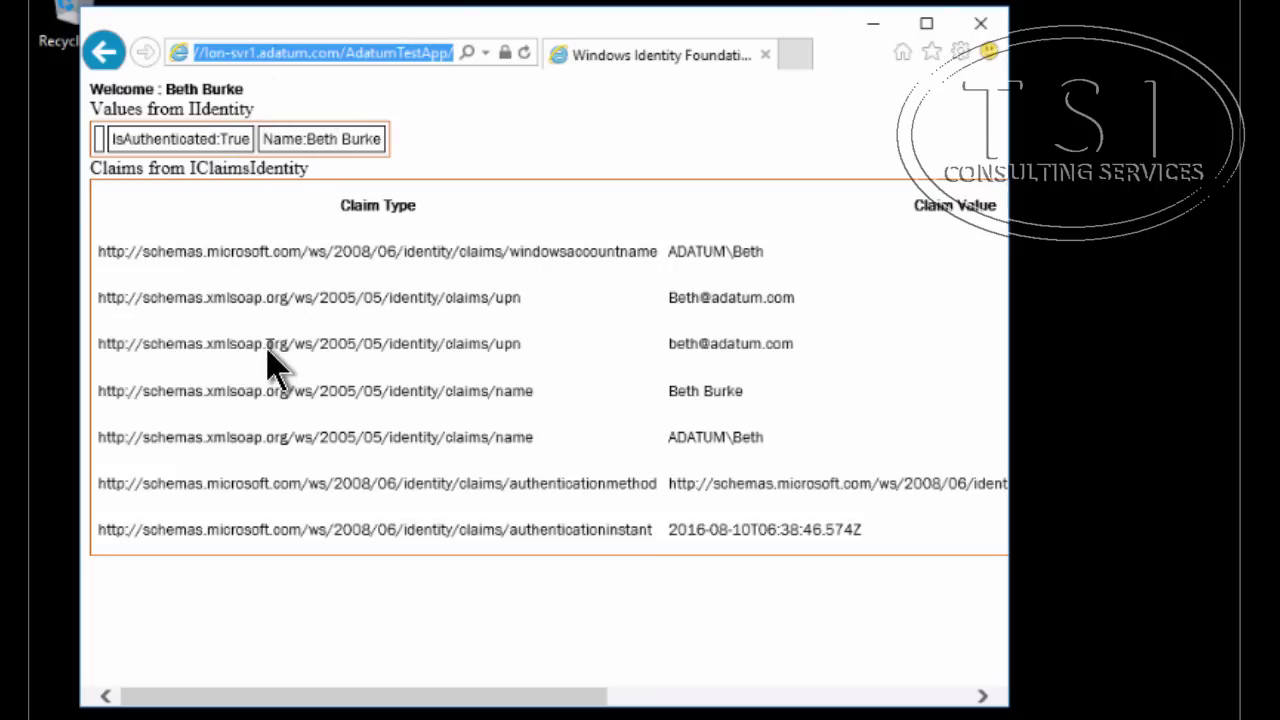
Refresh the AdatumTestApp page to confirm the claims load without a sign-in prompt
left_click(528, 56)
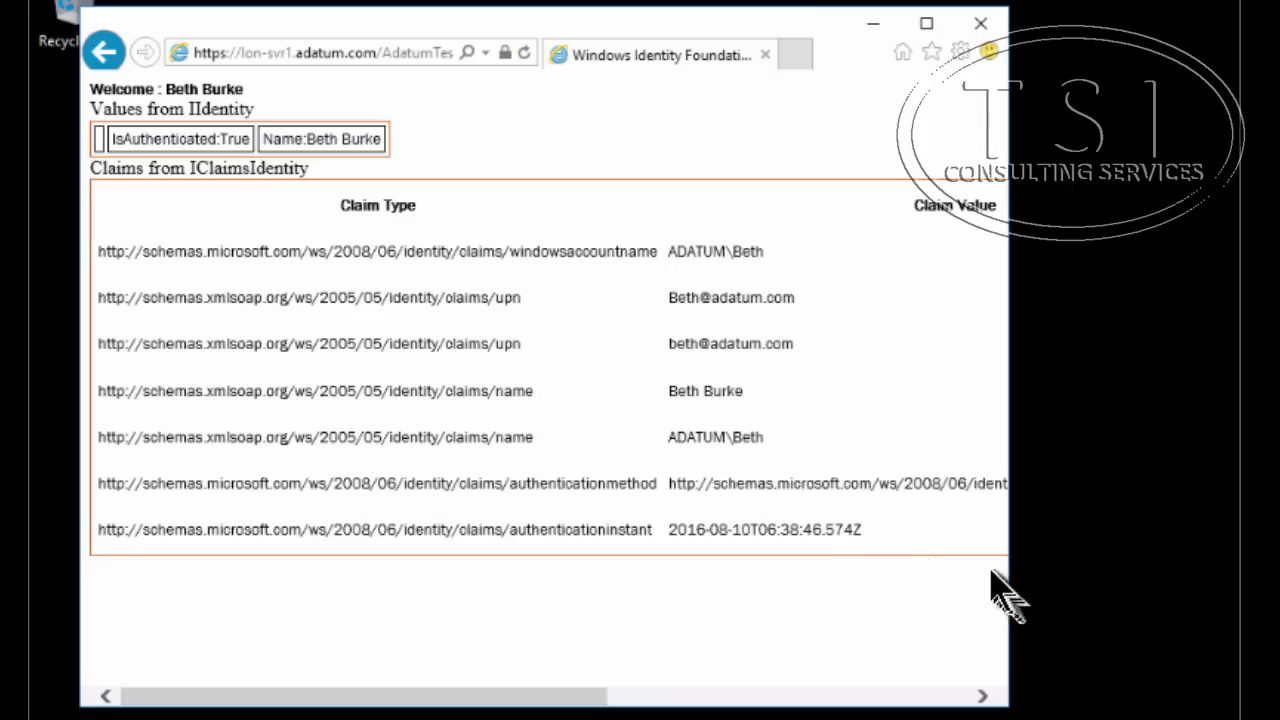